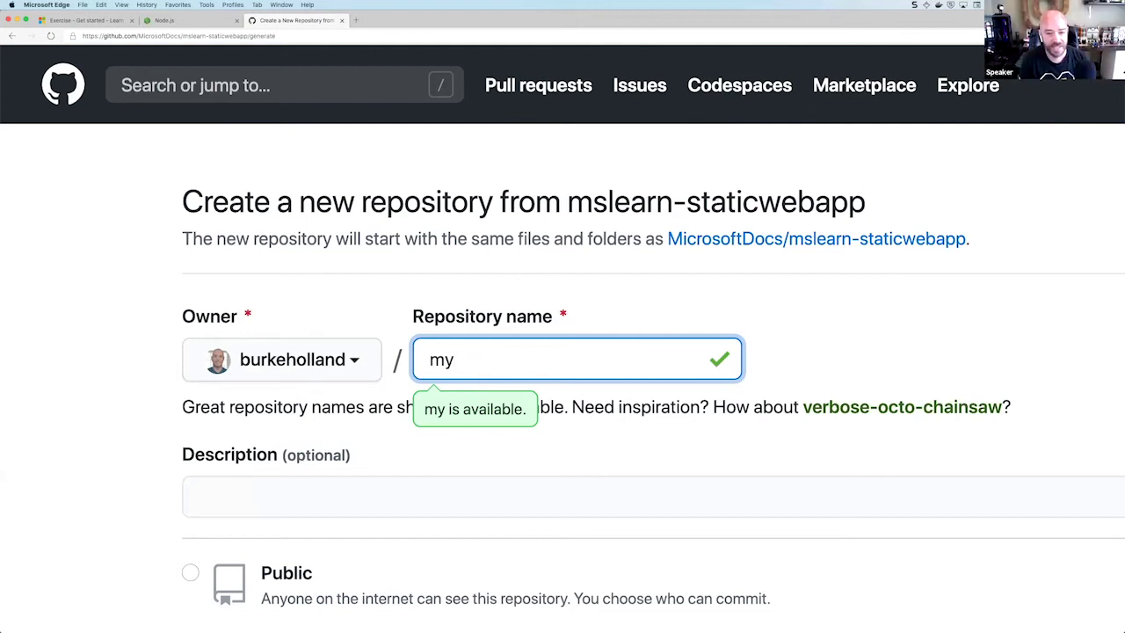
Complete the new repository's name as my-static-web-application.
{"action": "type", "text": "-"}
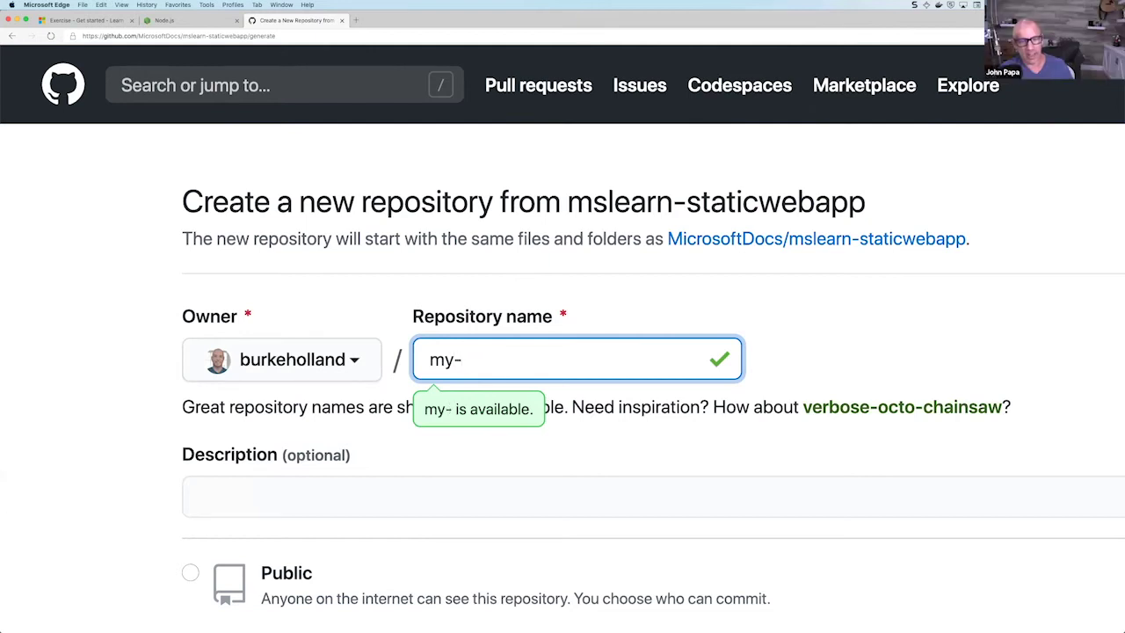
{"action": "type", "text": "static-"}
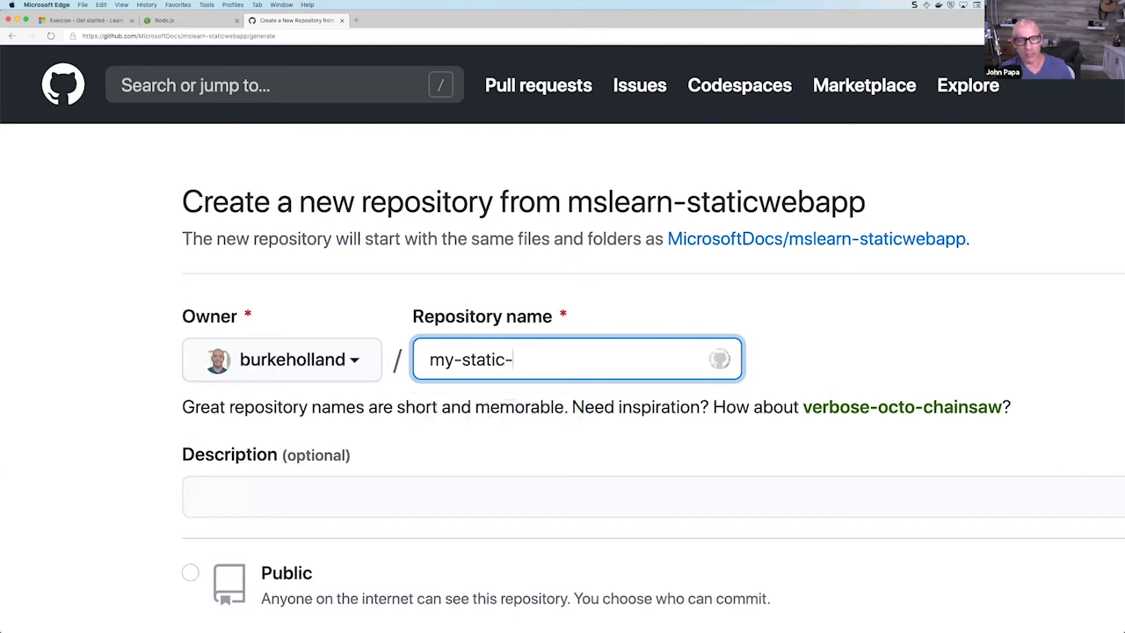
{"action": "type", "text": "web-app"}
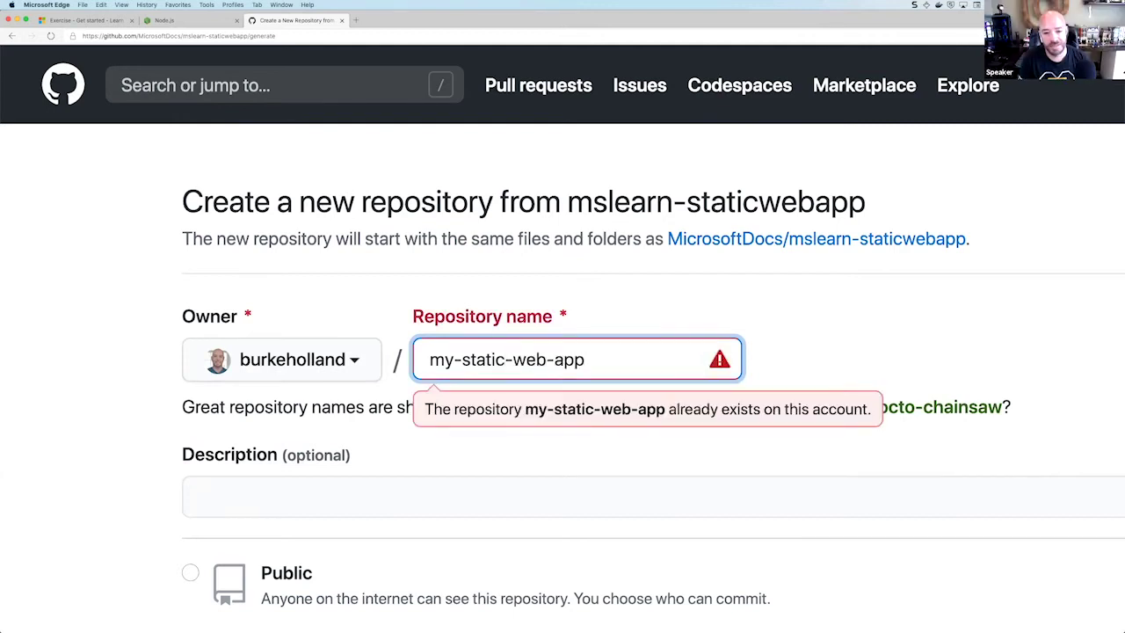
{"action": "type", "text": "p"}
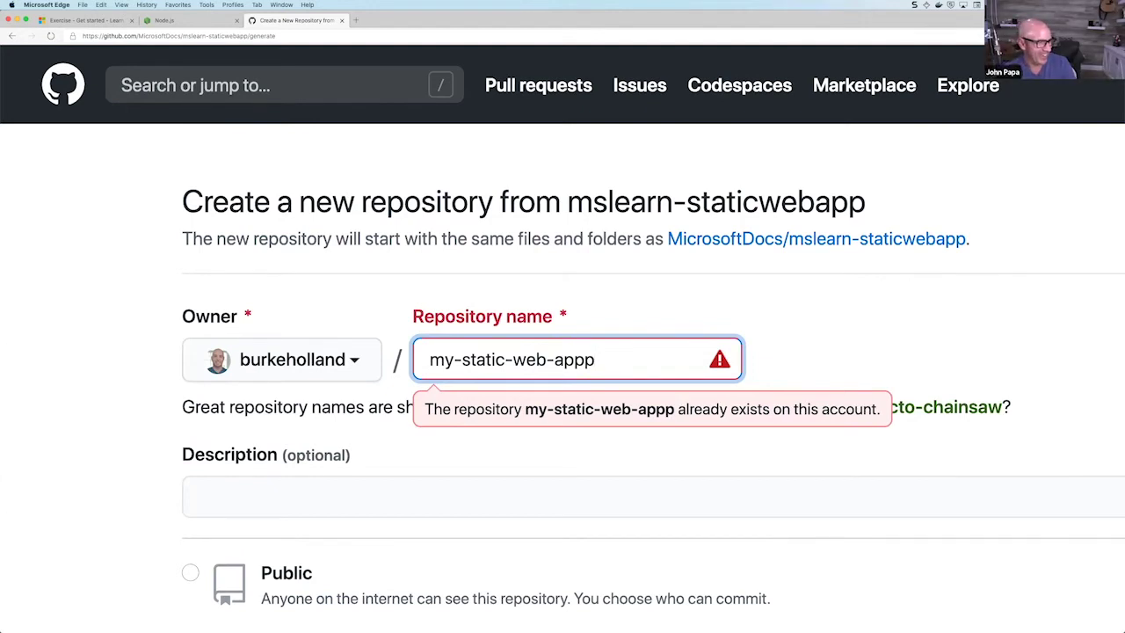
{"action": "key", "text": "BackSpace"}
{"action": "type", "text": "lication"}
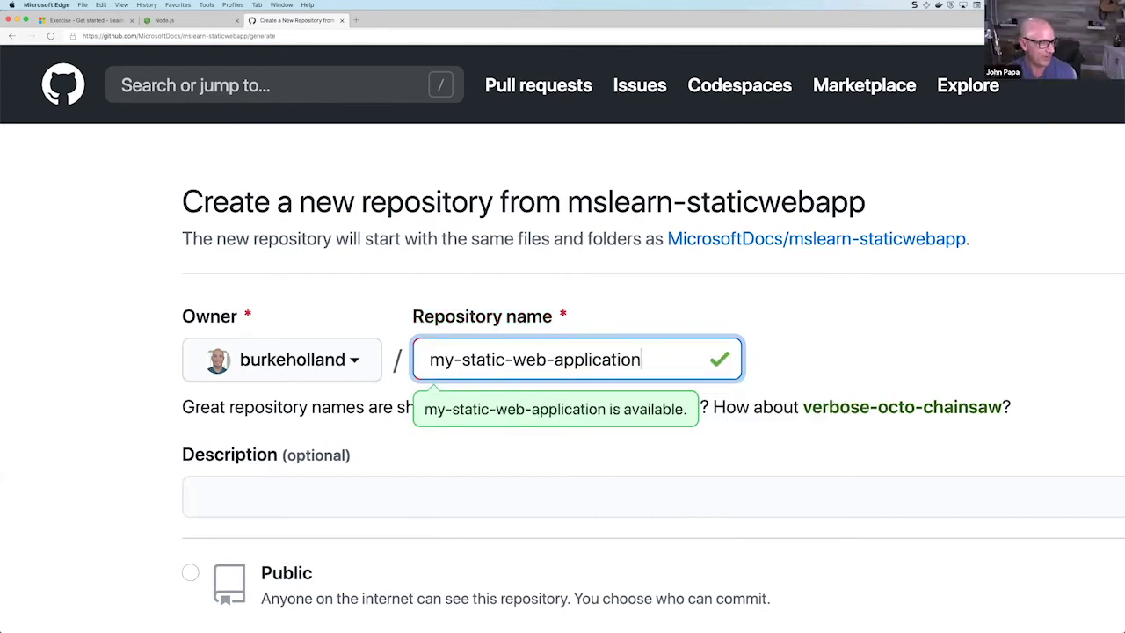
Enter the repository description "The greatest and best static web app in the world".
{"action": "left_click", "coordinate": [412, 497]}
{"action": "type", "text": "The g"}
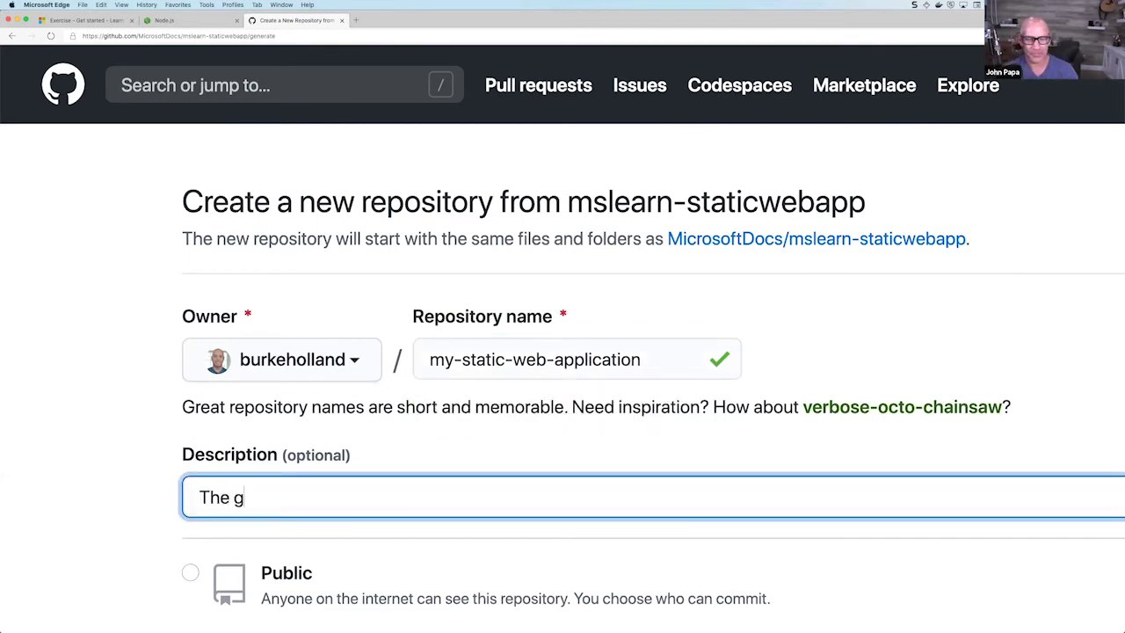
{"action": "type", "text": "reatest"}
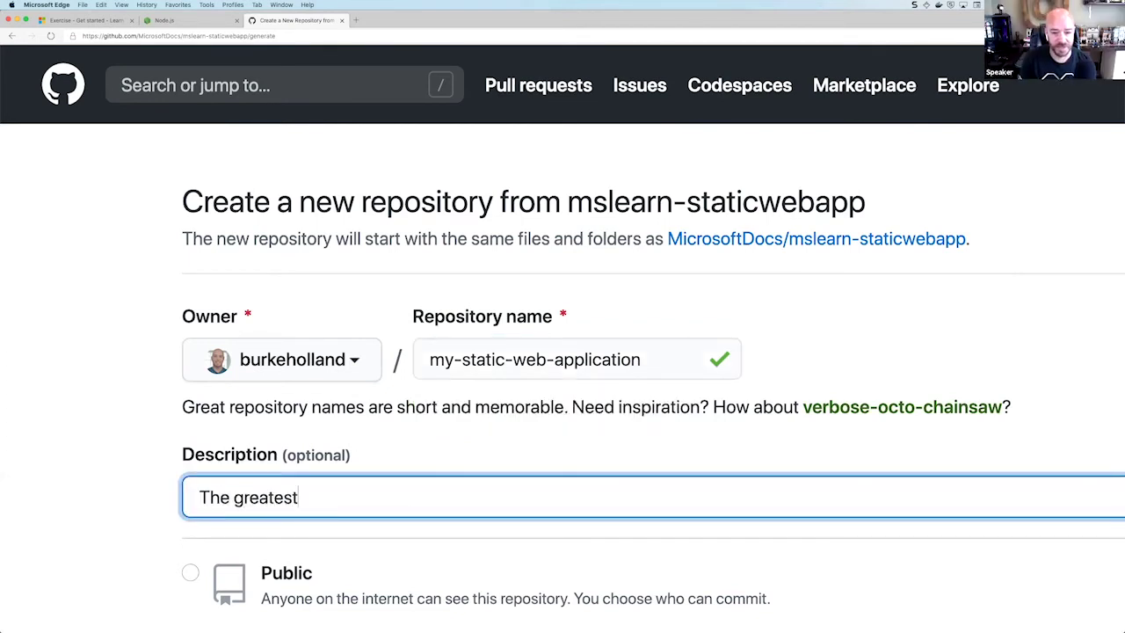
{"action": "type", "text": " and best s"}
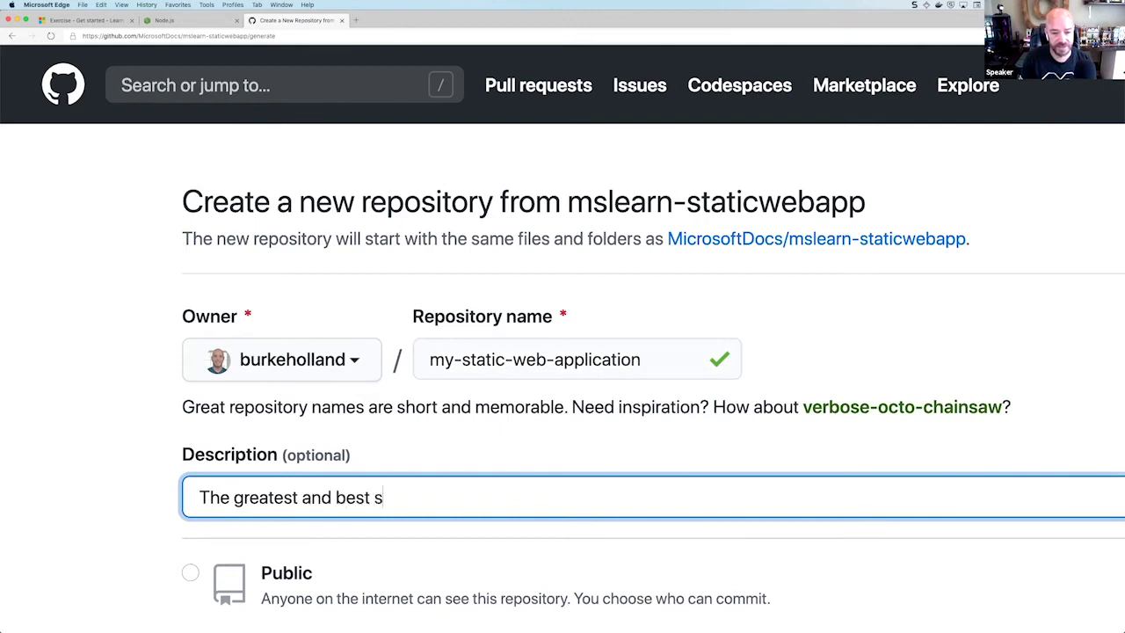
{"action": "type", "text": "tatic web app in the world"}
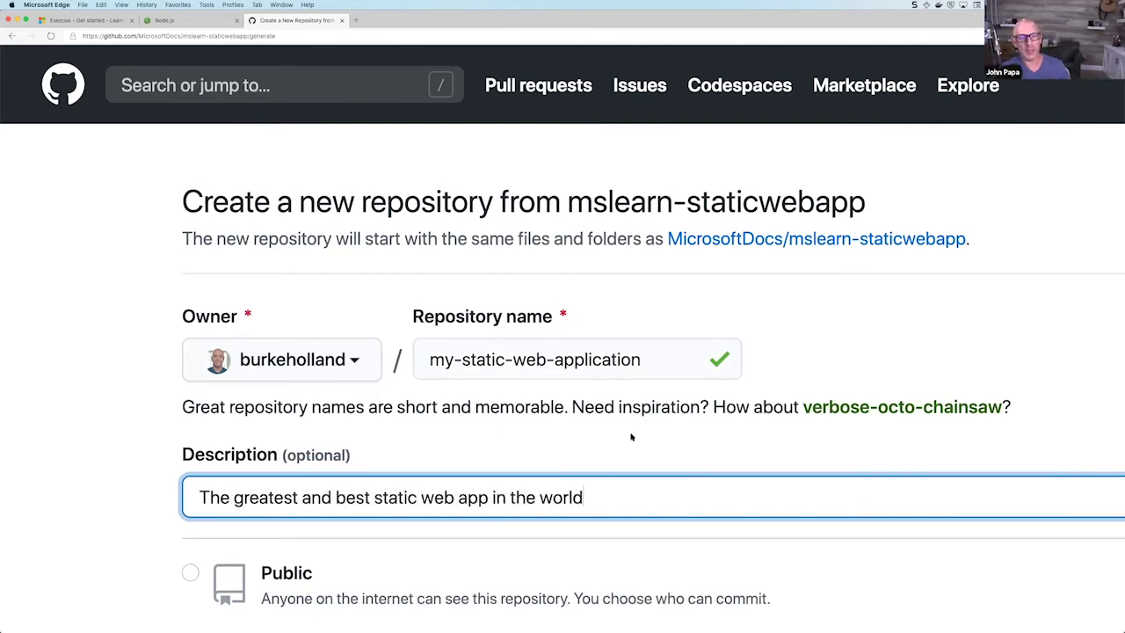
Make the repository public and create it from the template without including all branches.
{"action": "scroll", "coordinate": [630, 435], "scroll_direction": "down", "scroll_amount": 2}
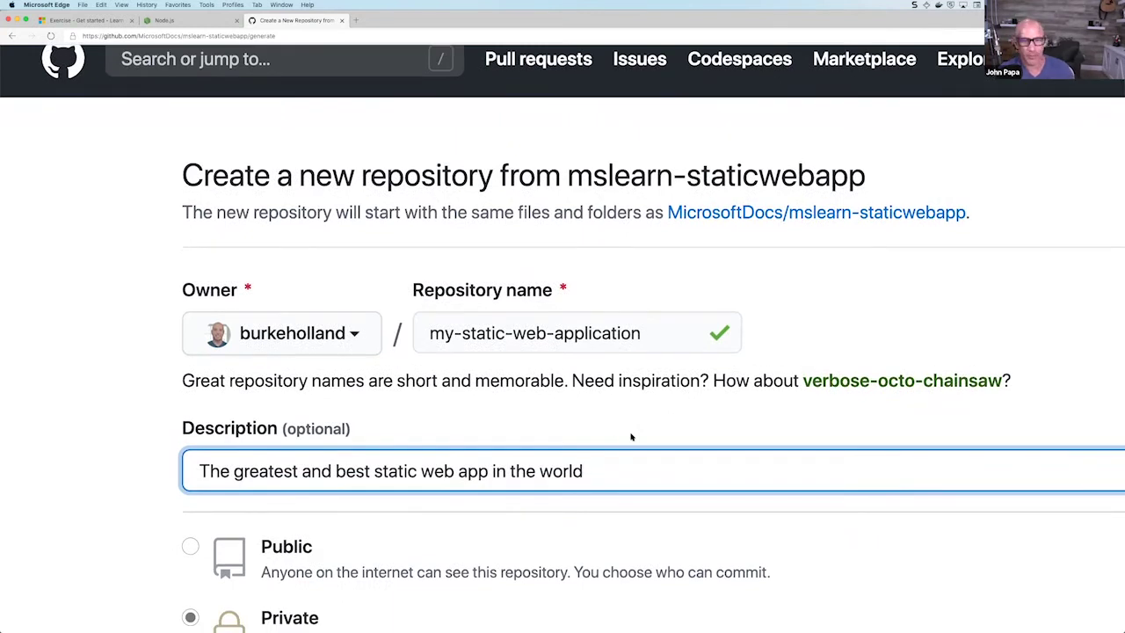
{"action": "scroll", "coordinate": [604, 430], "scroll_direction": "down", "scroll_amount": 3}
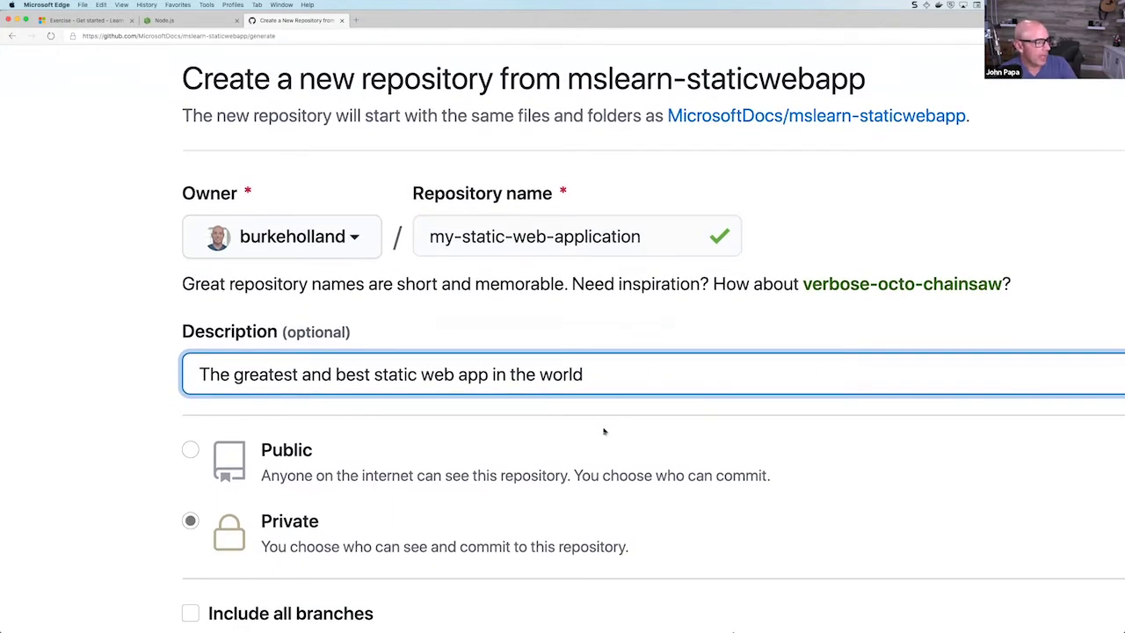
{"action": "scroll", "coordinate": [604, 431], "scroll_direction": "up", "scroll_amount": 1}
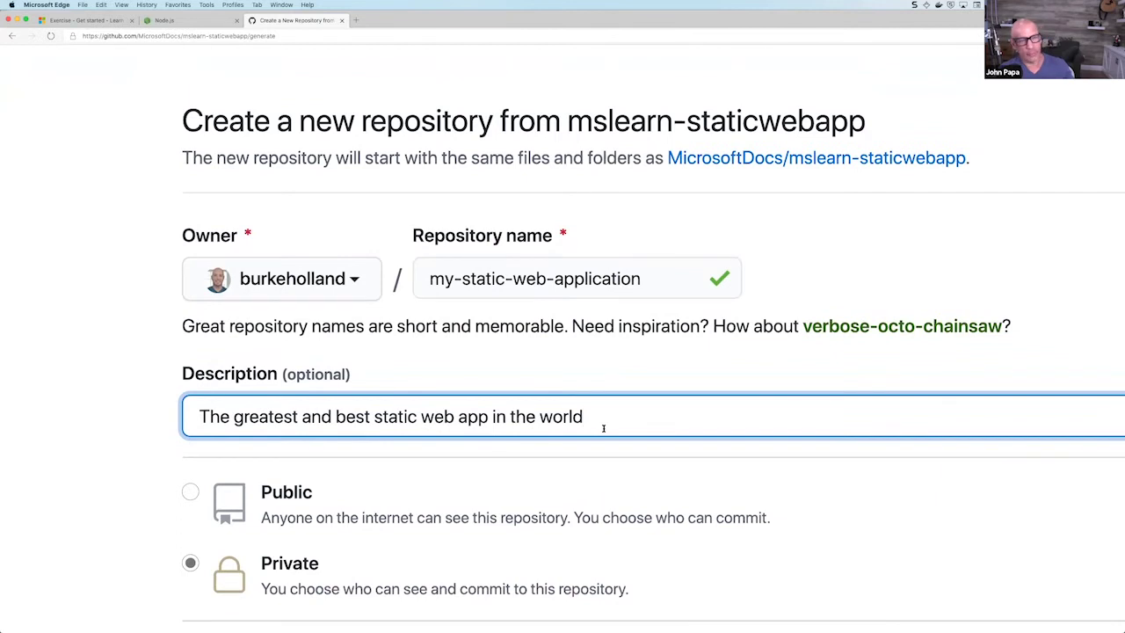
{"action": "scroll", "coordinate": [604, 429], "scroll_direction": "down", "scroll_amount": 2}
{"action": "scroll", "coordinate": [604, 429], "scroll_direction": "down", "scroll_amount": 1}
{"action": "left_click", "coordinate": [190, 431]}
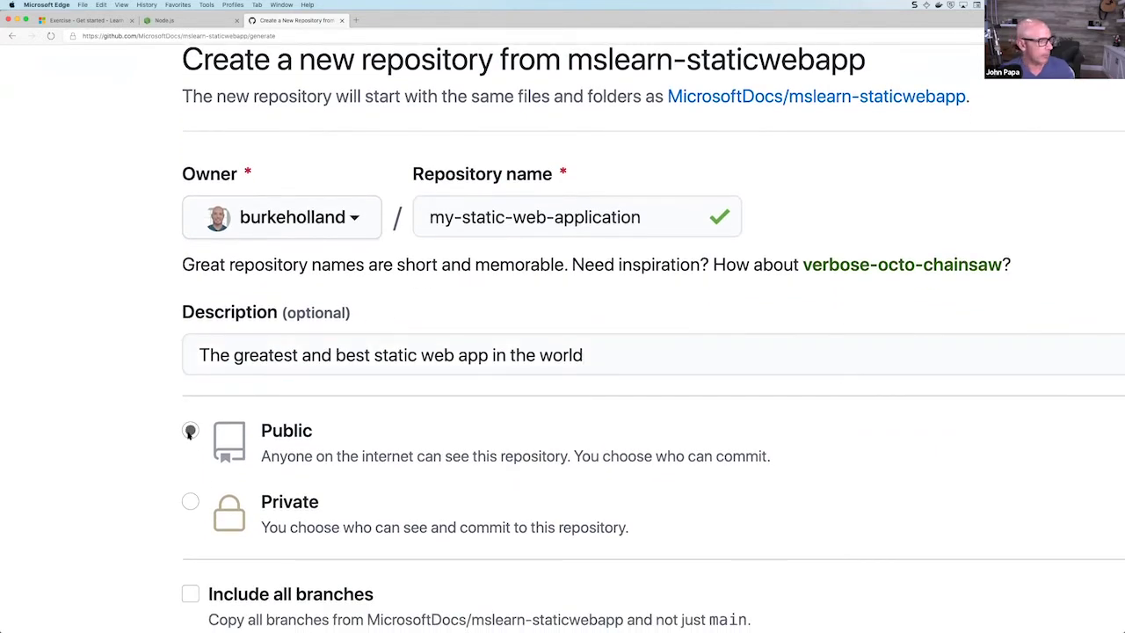
{"action": "scroll", "coordinate": [628, 475], "scroll_direction": "down", "scroll_amount": 4}
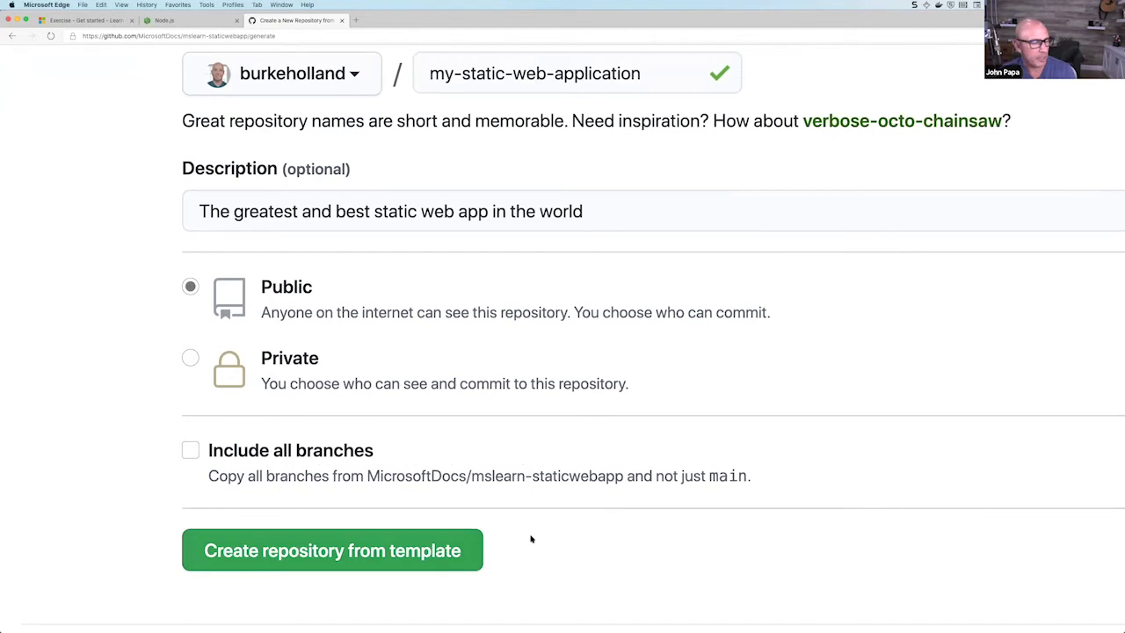
{"action": "left_click", "coordinate": [373, 546]}
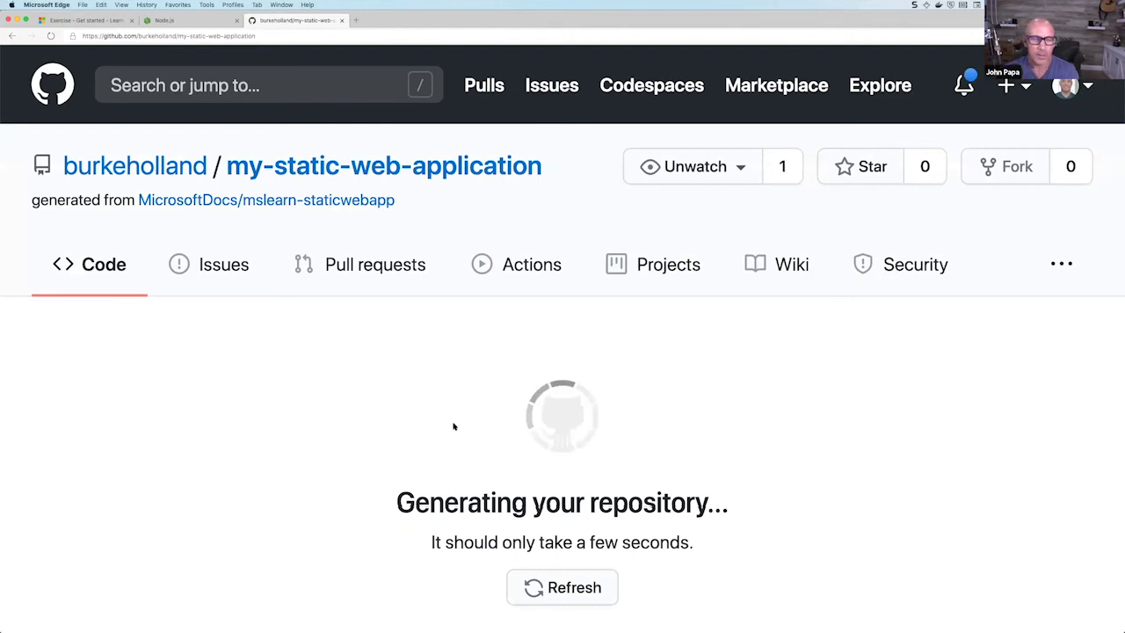
{"action": "scroll", "coordinate": [454, 427], "scroll_direction": "down", "scroll_amount": 2}
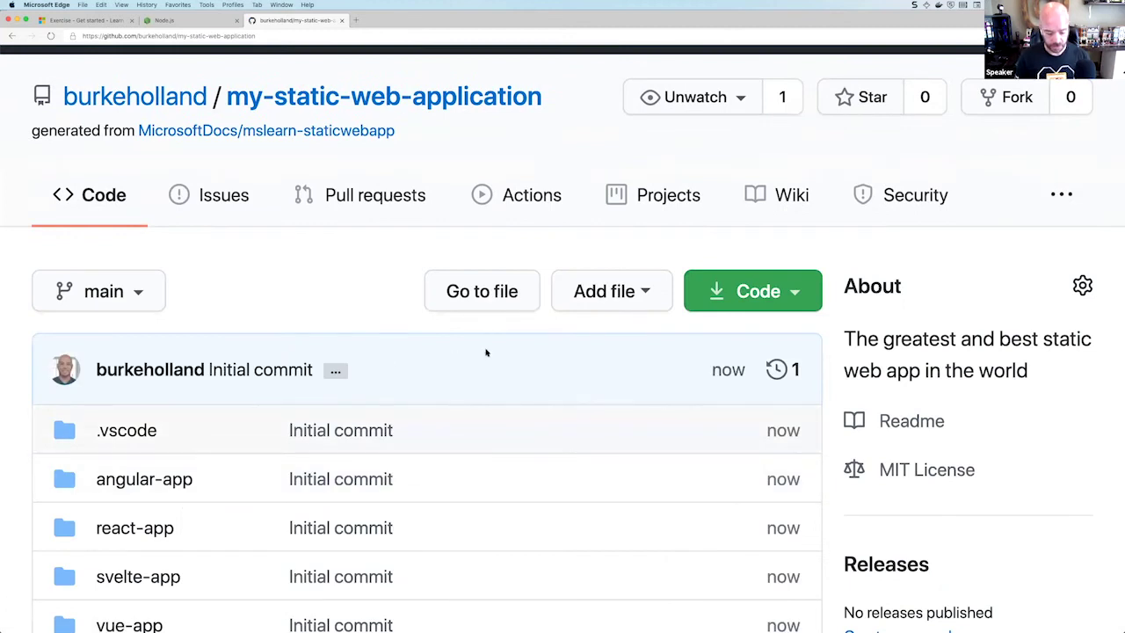
{"action": "key", "text": "super+minus"}
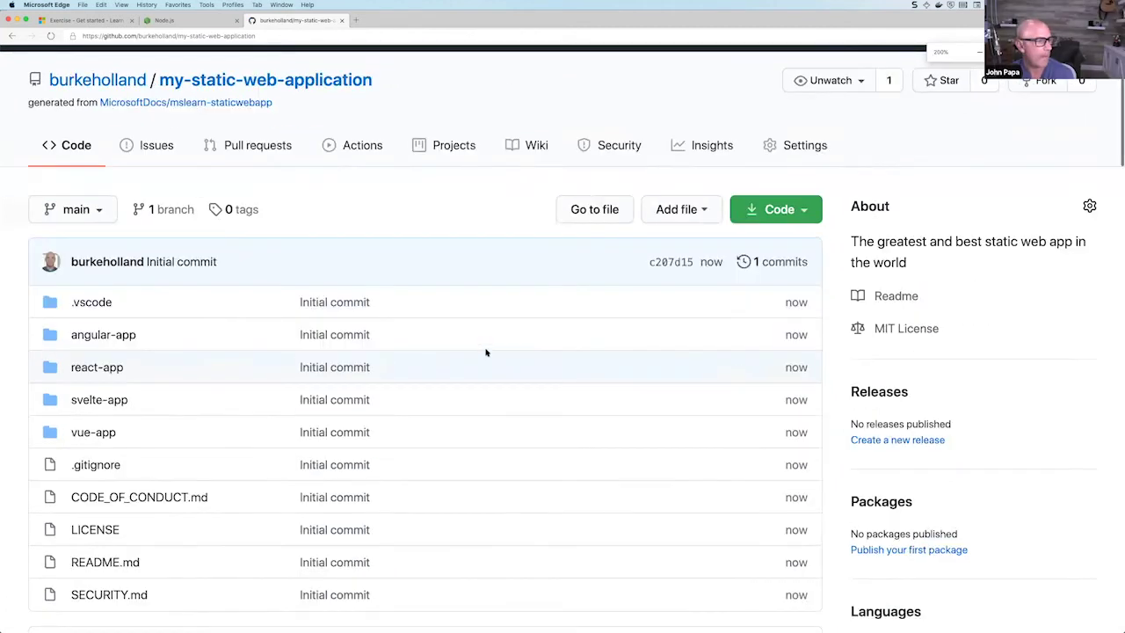
Switch to the Hyper terminal, clear its output and enlarge the text.
{"action": "key", "text": "super+Tab"}
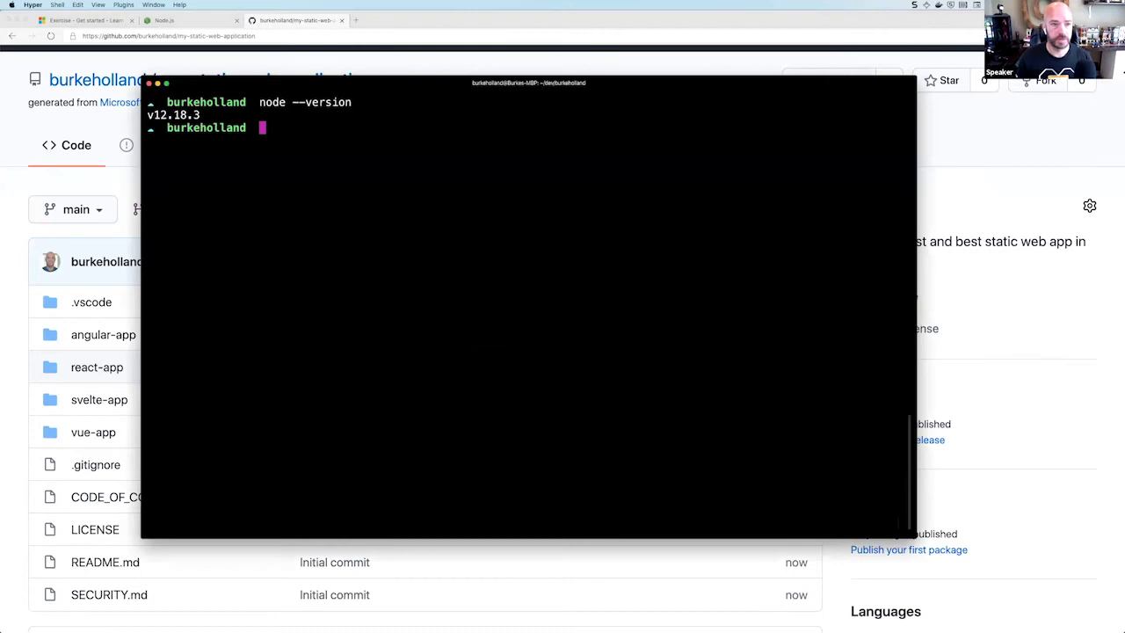
{"action": "key", "text": "super+k"}
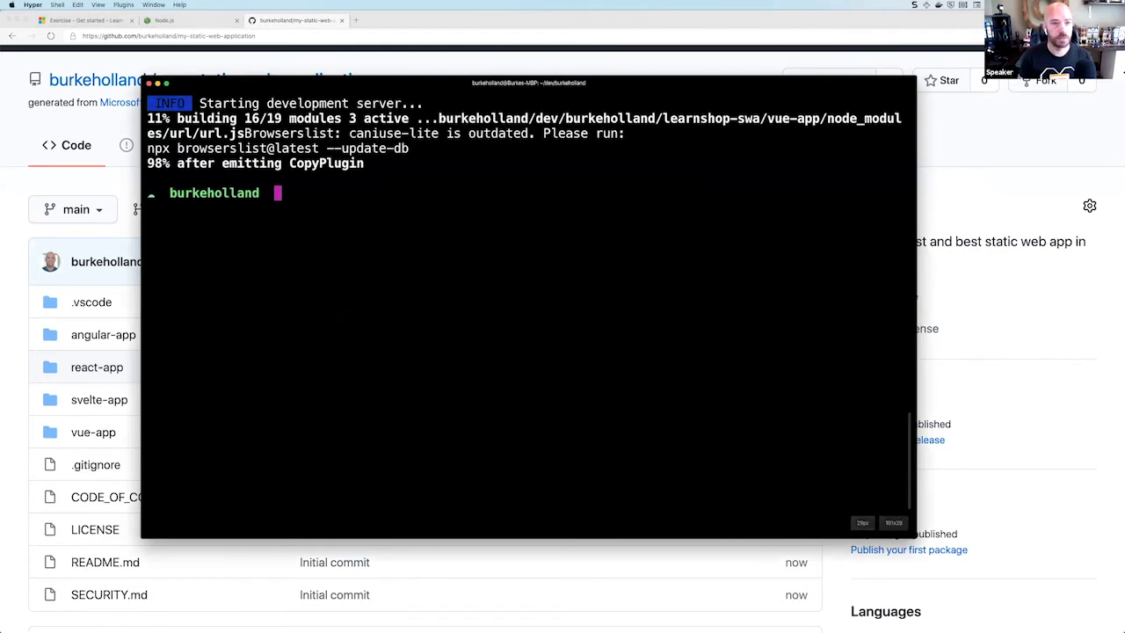
{"action": "key", "text": "super+k"}
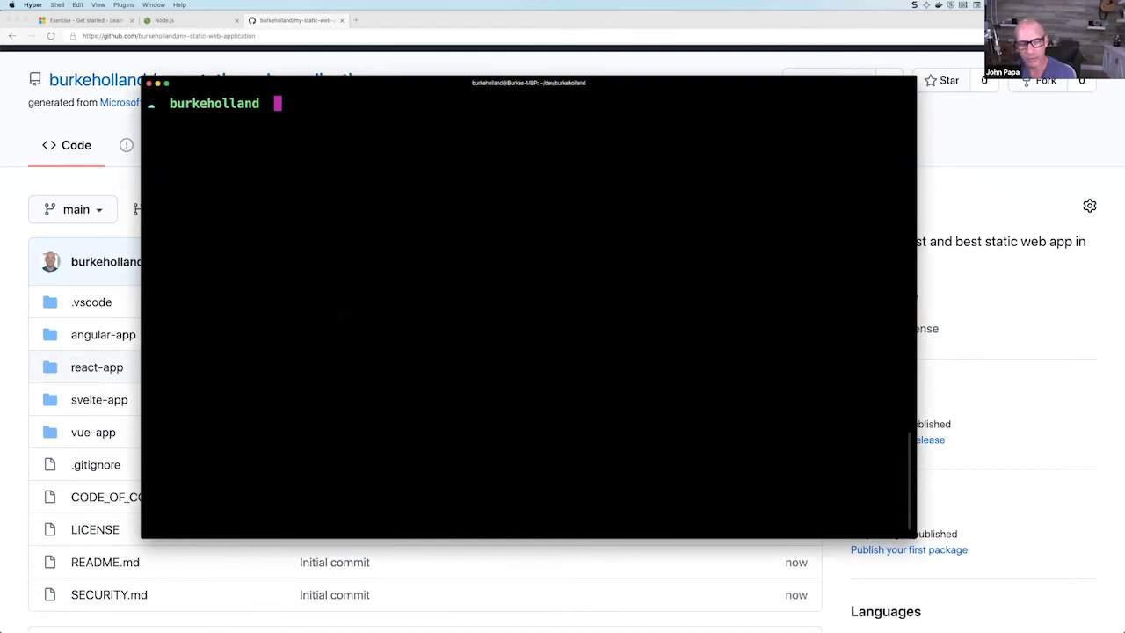
{"action": "key", "text": "super+equal"}
{"action": "key", "text": "super+k"}
{"action": "key", "text": "super+equal"}
{"action": "key", "text": "super+k"}
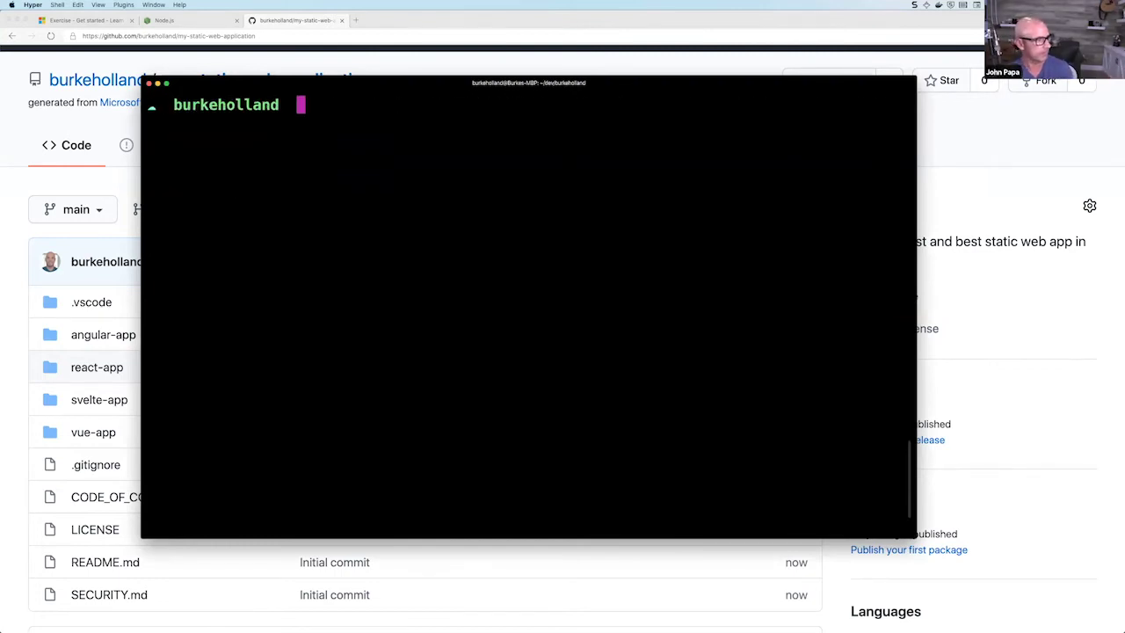
Copy the git clone command from the Learn exercise in Microsoft Edge and paste it at the Hyper terminal prompt.
{"action": "left_click", "coordinate": [495, 73]}
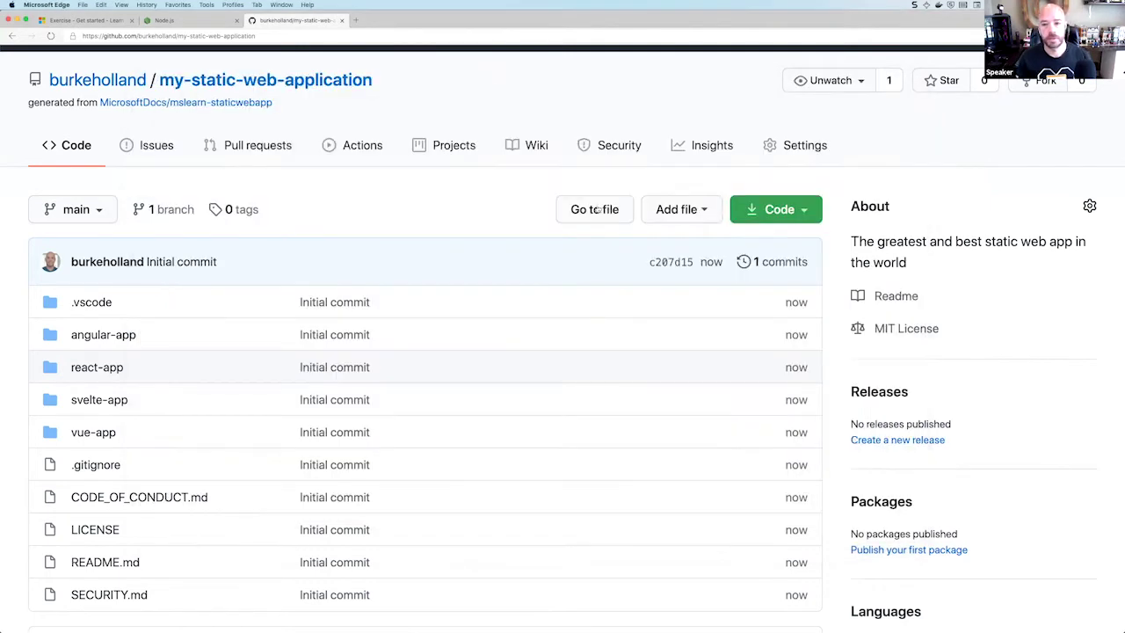
{"action": "left_click", "coordinate": [780, 215]}
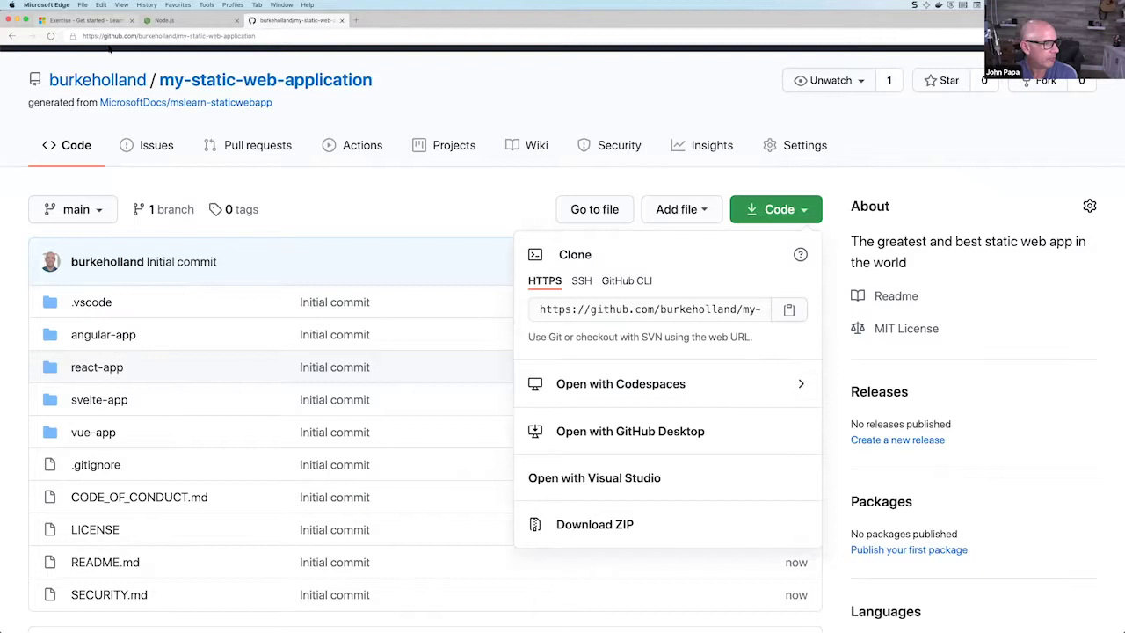
{"action": "left_click", "coordinate": [88, 19]}
{"action": "scroll", "coordinate": [357, 455], "scroll_direction": "down", "scroll_amount": 5}
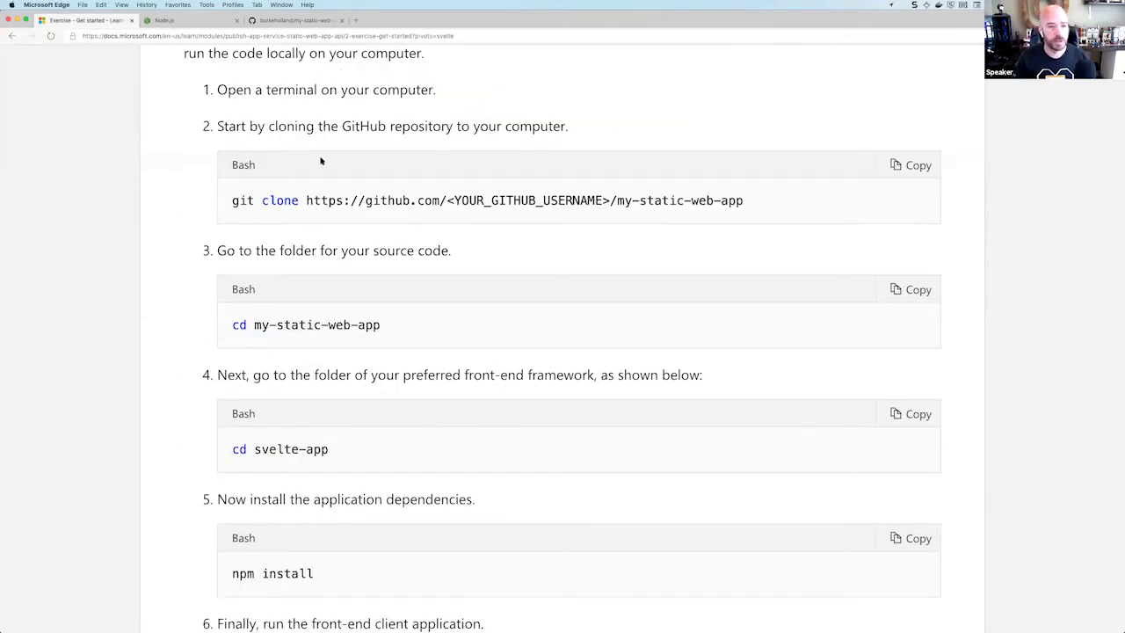
{"action": "left_click", "coordinate": [913, 166]}
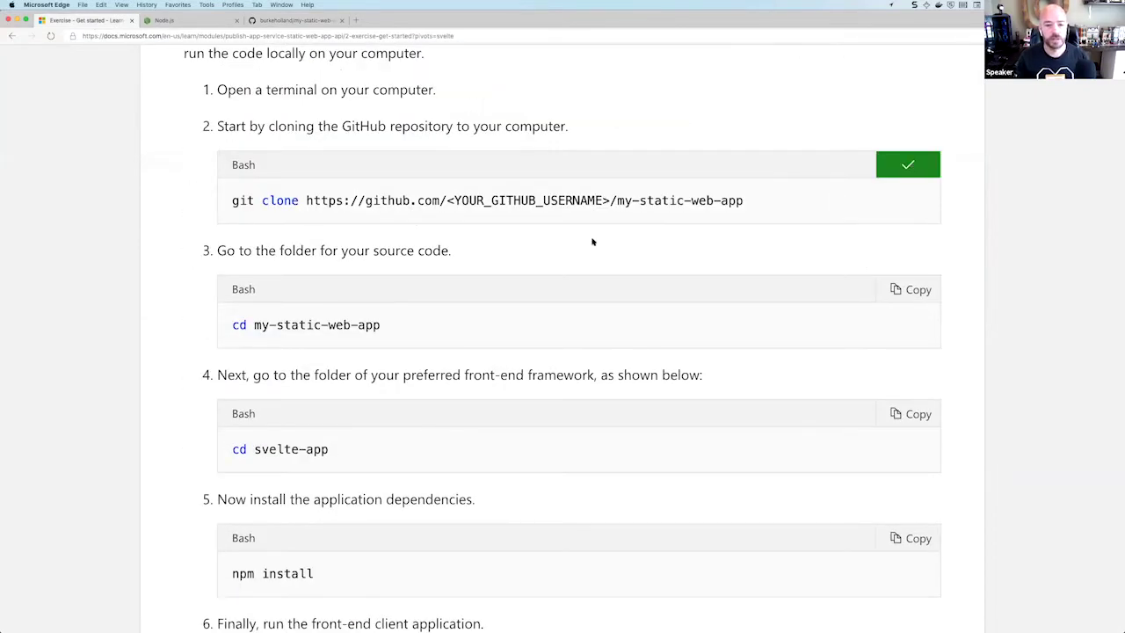
{"action": "key", "text": "super+Tab"}
{"action": "key", "text": "super+v"}
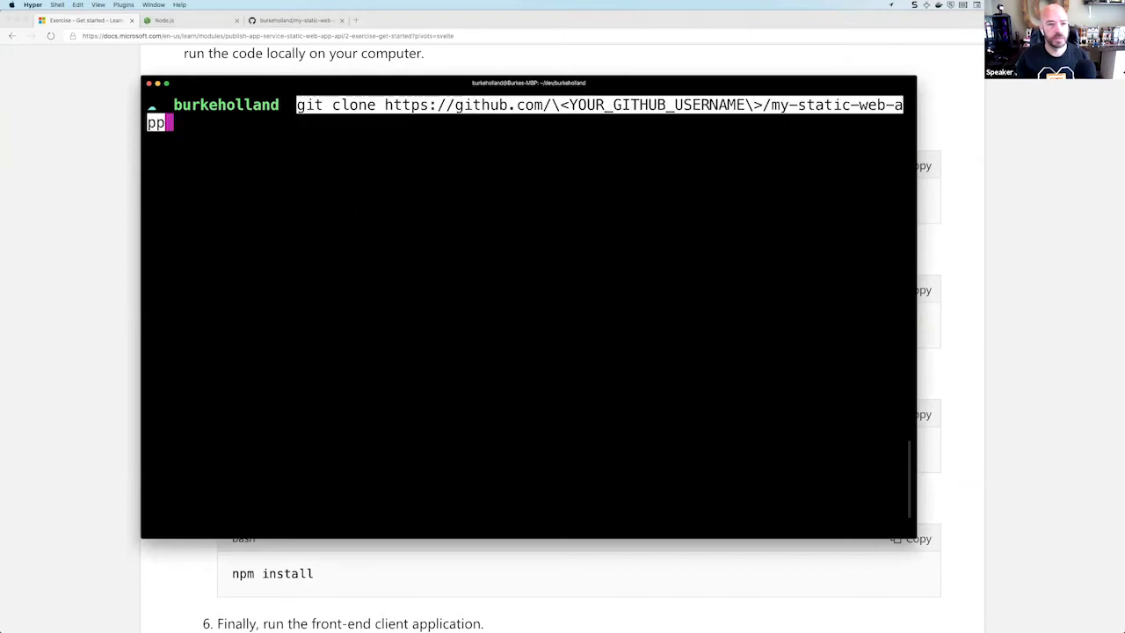
Replace the YOUR_GITHUB_USERNAME placeholder in the pasted clone command with the account's GitHub username.
{"action": "key", "text": "Left"}
{"action": "key", "text": "Left"}
{"action": "key", "text": "Left"}
{"action": "key", "text": "Left"}
{"action": "key", "text": "Left"}
{"action": "key", "text": "Left"}
{"action": "key", "text": "Left"}
{"action": "key", "text": "Left"}
{"action": "key", "text": "Left"}
{"action": "key", "text": "Left"}
{"action": "key", "text": "Left"}
{"action": "key", "text": "Left"}
{"action": "key", "text": "Left"}
{"action": "key", "text": "Left"}
{"action": "key", "text": "Left"}
{"action": "key", "text": "Left"}
{"action": "key", "text": "Left"}
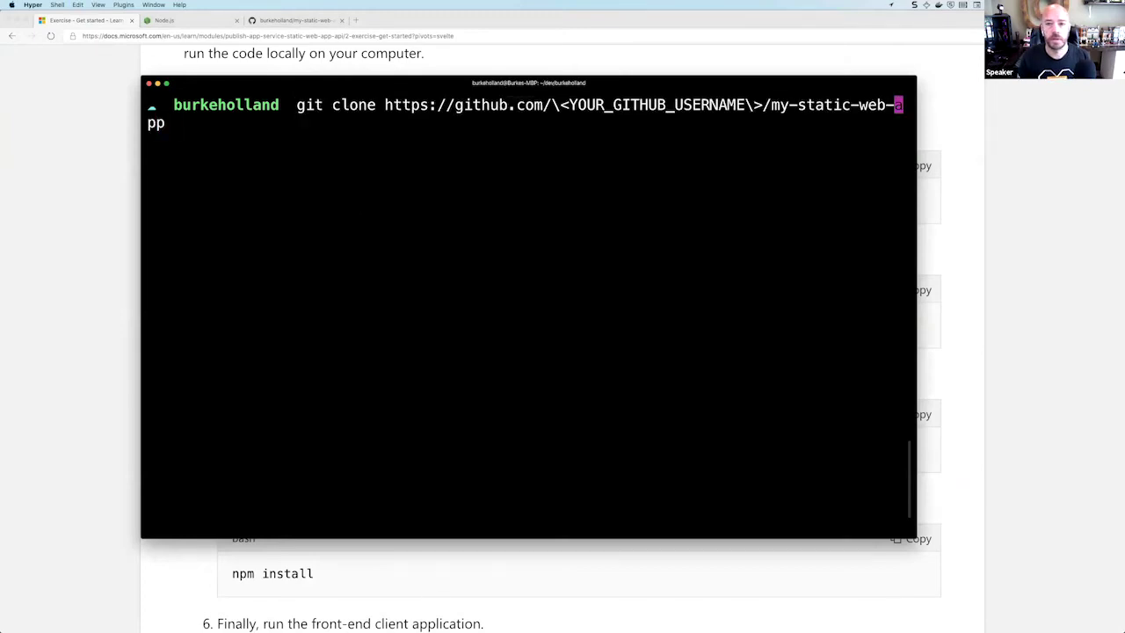
{"action": "key", "text": "Left"}
{"action": "key", "text": "BackSpace"}
{"action": "key", "text": "BackSpace"}
{"action": "key", "text": "BackSpace"}
{"action": "key", "text": "BackSpace"}
{"action": "key", "text": "BackSpace"}
{"action": "key", "text": "BackSpace"}
{"action": "key", "text": "BackSpace"}
{"action": "key", "text": "BackSpace"}
{"action": "key", "text": "BackSpace"}
{"action": "key", "text": "BackSpace"}
{"action": "key", "text": "BackSpace"}
{"action": "key", "text": "BackSpace"}
{"action": "key", "text": "BackSpace"}
{"action": "key", "text": "BackSpace"}
{"action": "key", "text": "BackSpace"}
{"action": "key", "text": "BackSpace"}
{"action": "key", "text": "BackSpace"}
{"action": "key", "text": "BackSpace"}
{"action": "key", "text": "BackSpace"}
{"action": "key", "text": "BackSpace"}
{"action": "key", "text": "BackSpace"}
{"action": "type", "text": "burkeholland"}
Change the repository name at the end of the clone command to my-static-web-application and run the clone.
{"action": "key", "text": "Right"}
{"action": "key", "text": "Right"}
{"action": "key", "text": "Right"}
{"action": "key", "text": "Right"}
{"action": "key", "text": "Right"}
{"action": "key", "text": "Right"}
{"action": "key", "text": "Right"}
{"action": "key", "text": "Right"}
{"action": "key", "text": "Right"}
{"action": "key", "text": "Right"}
{"action": "key", "text": "Right"}
{"action": "key", "text": "Right"}
{"action": "key", "text": "Right"}
{"action": "key", "text": "Right"}
{"action": "key", "text": "Right"}
{"action": "key", "text": "Right"}
{"action": "key", "text": "Right"}
{"action": "key", "text": "Right"}
{"action": "type", "text": "lication"}
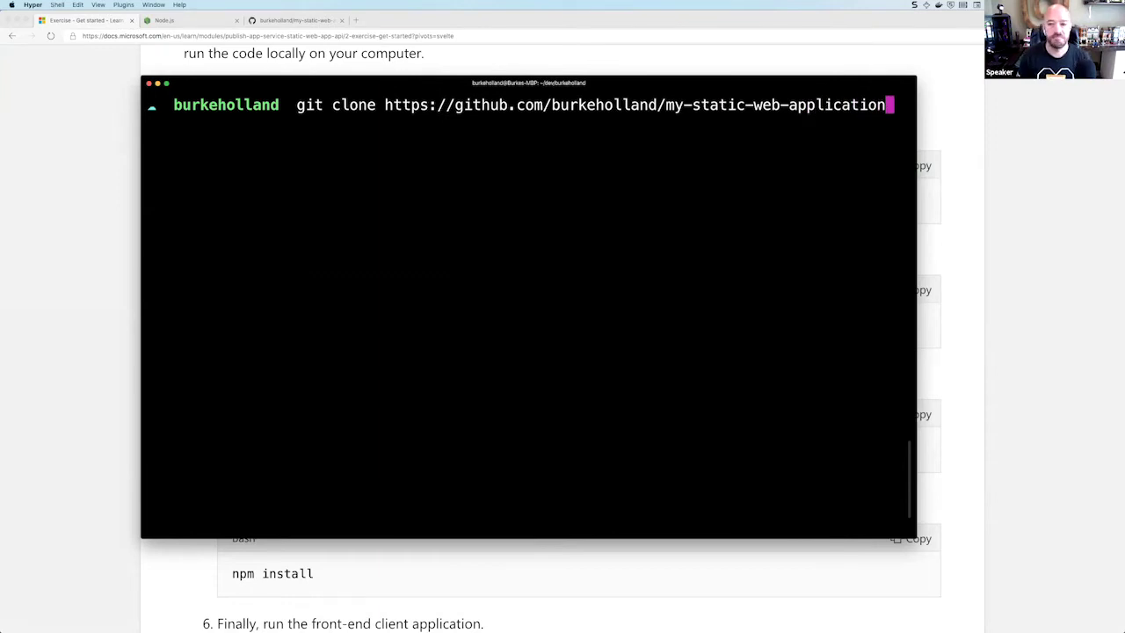
{"action": "key", "text": "Return"}
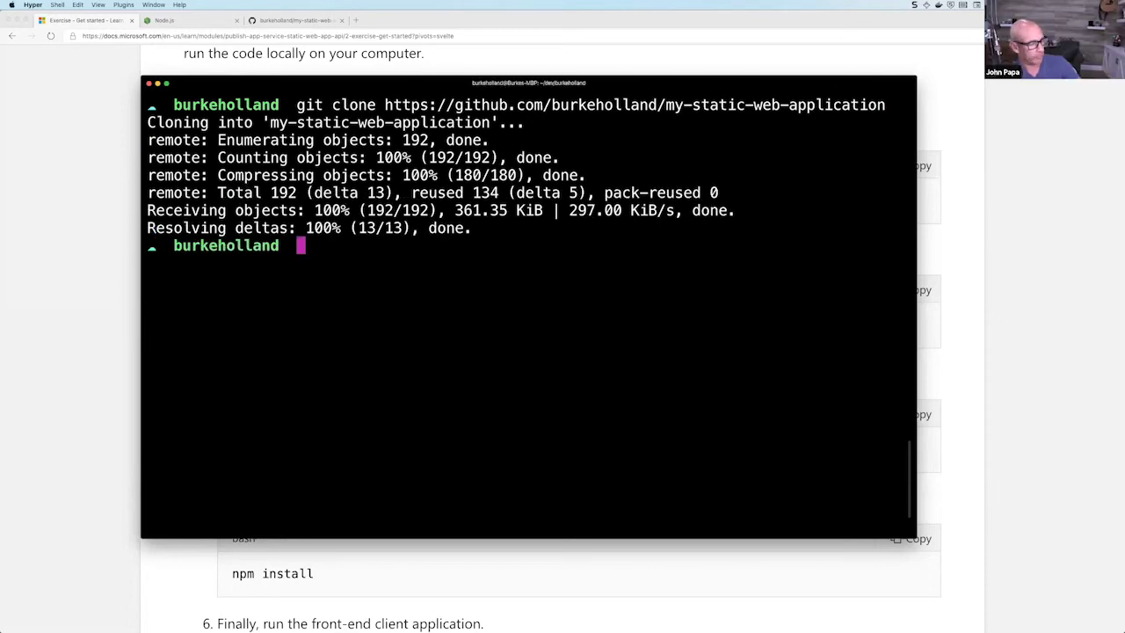
Copy the exercise's source folder command, run it in the Hyper terminal as cd my-static-web-application, and clear the output.
{"action": "key", "text": "super+Tab"}
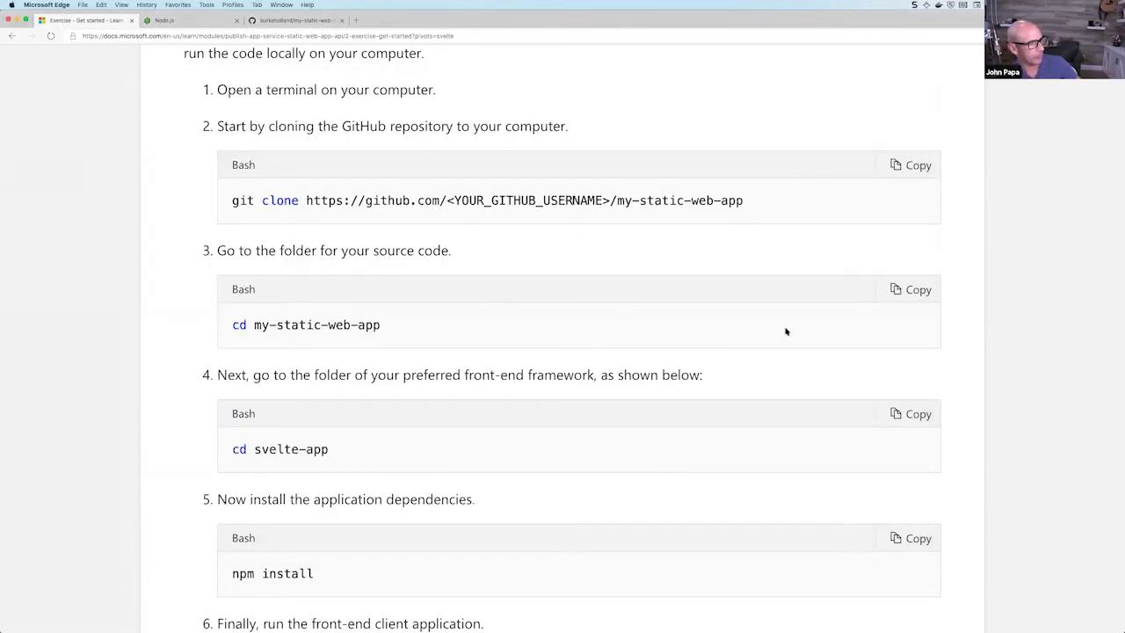
{"action": "left_click", "coordinate": [915, 297]}
{"action": "key", "text": "super+Tab"}
{"action": "key", "text": "super+v"}
{"action": "type", "text": "lication"}
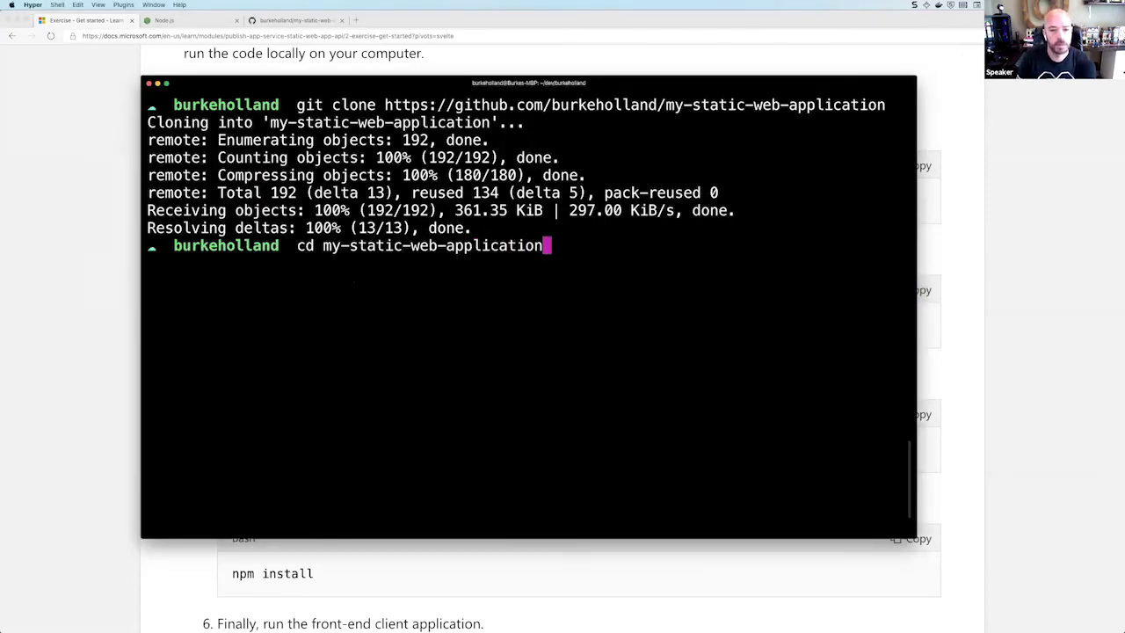
{"action": "key", "text": "Return"}
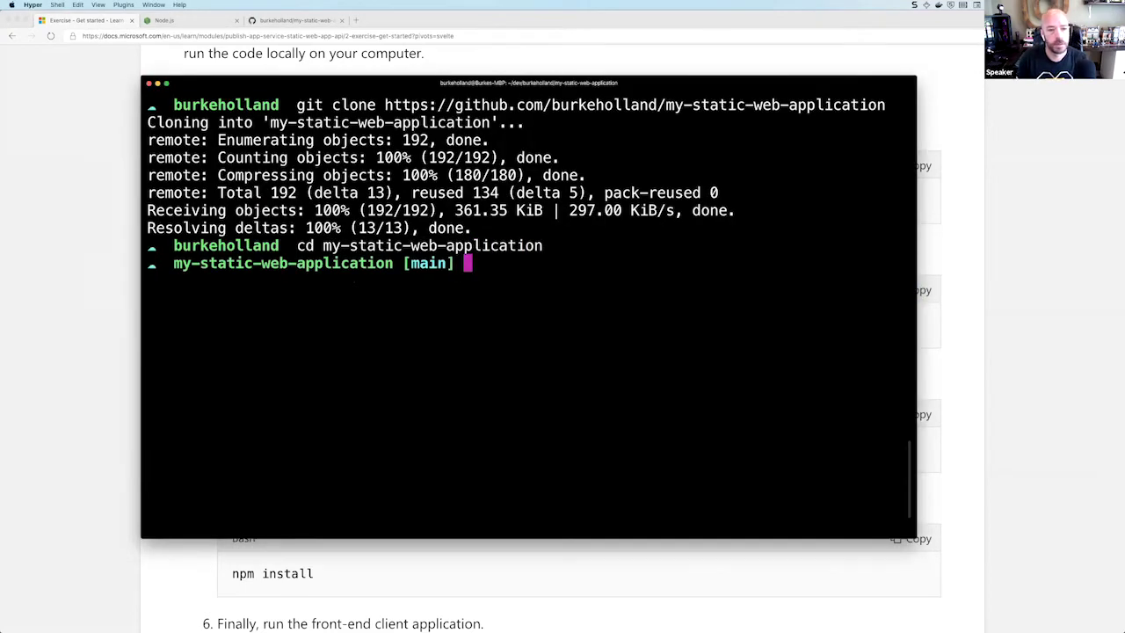
{"action": "key", "text": "ctrl+l"}
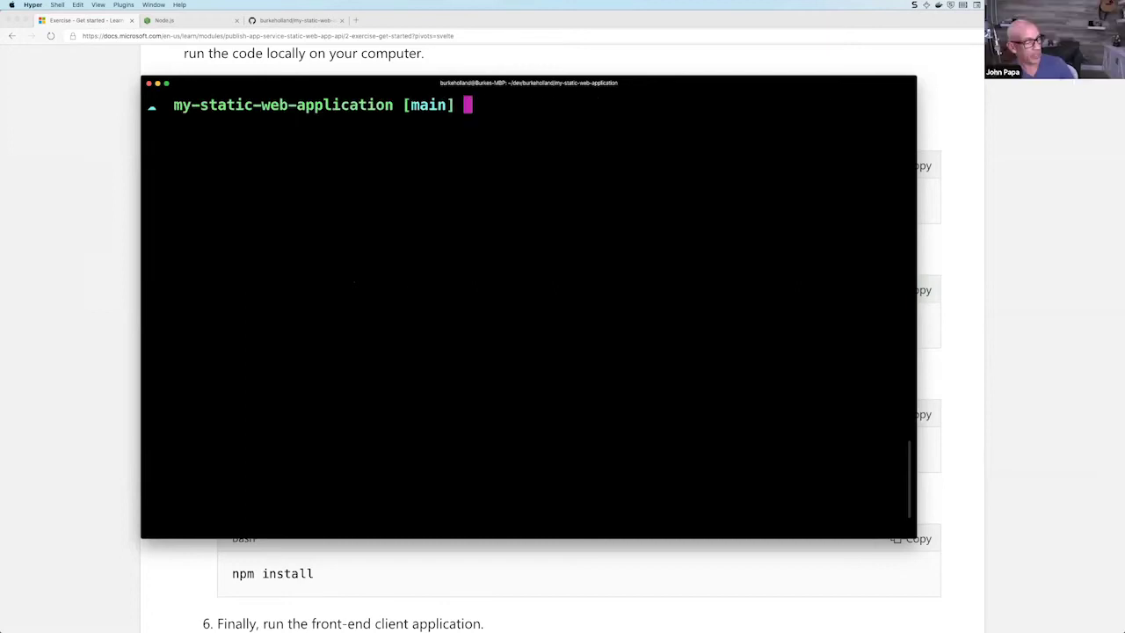
Copy the exercise's cd svelte-app command in Microsoft Edge and list the repository folder's contents in the Hyper terminal.
{"action": "key", "text": "super+Tab"}
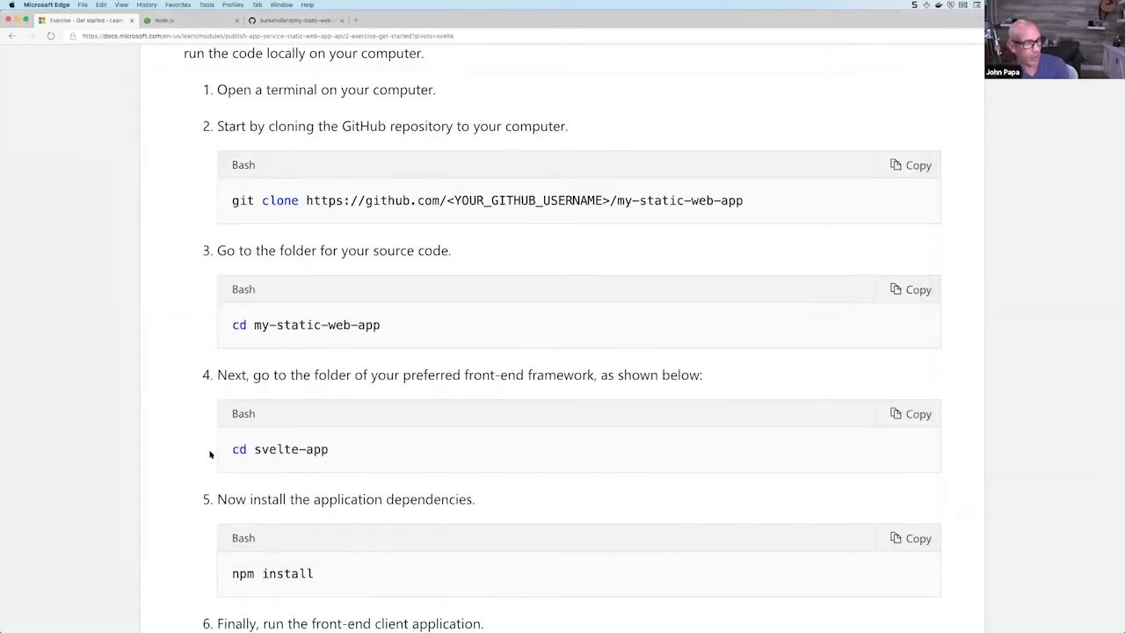
{"action": "left_click", "coordinate": [916, 415]}
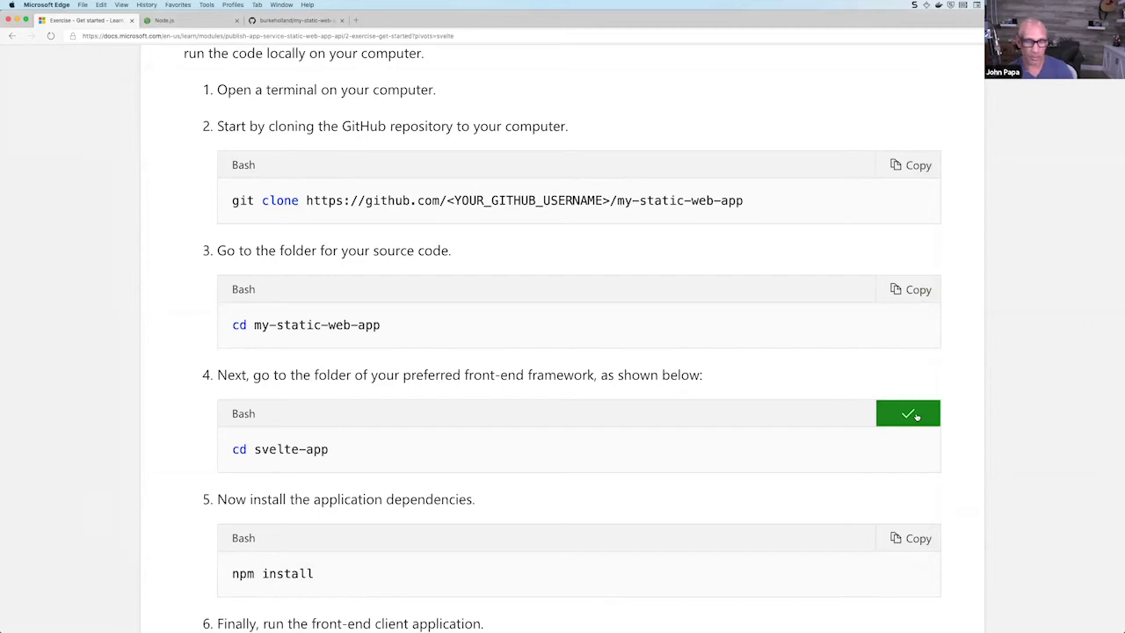
{"action": "key", "text": "super+Tab"}
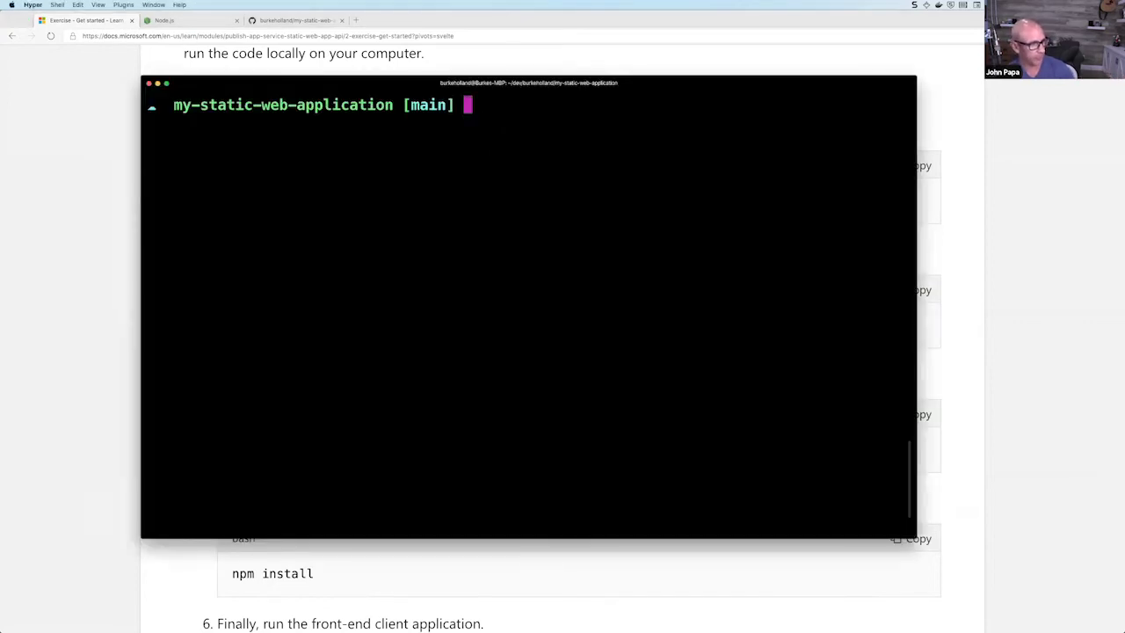
{"action": "type", "text": "ls"}
{"action": "key", "text": "Return"}
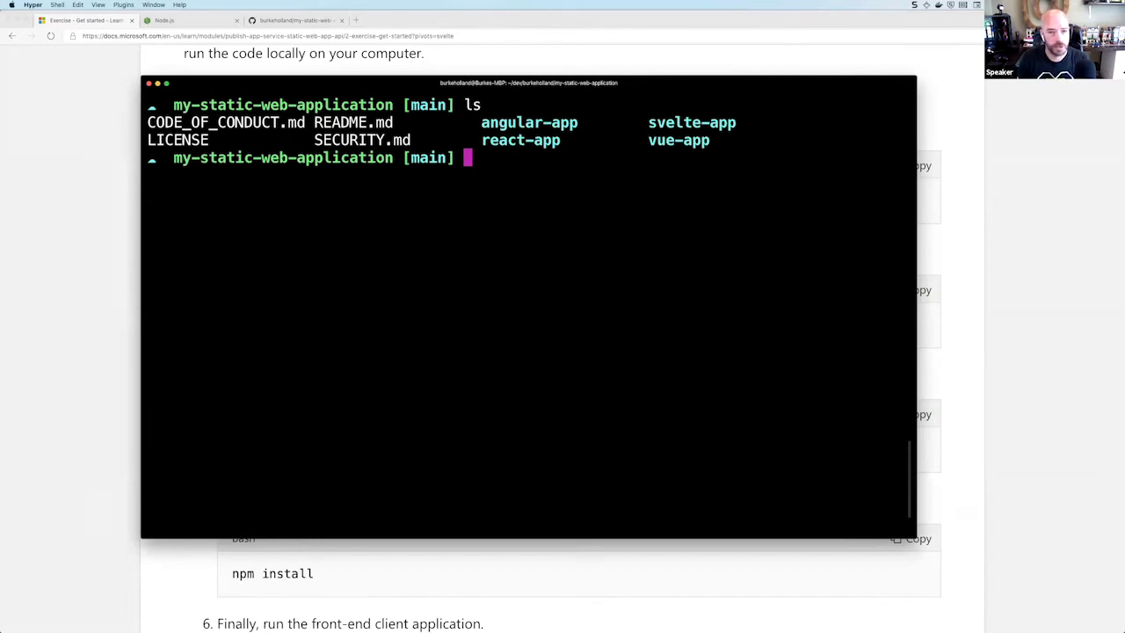
Run the copied cd svelte-app command on a cleared terminal and clear the output again.
{"action": "key", "text": "super+k"}
{"action": "key", "text": "super+v"}
{"action": "key", "text": "Return"}
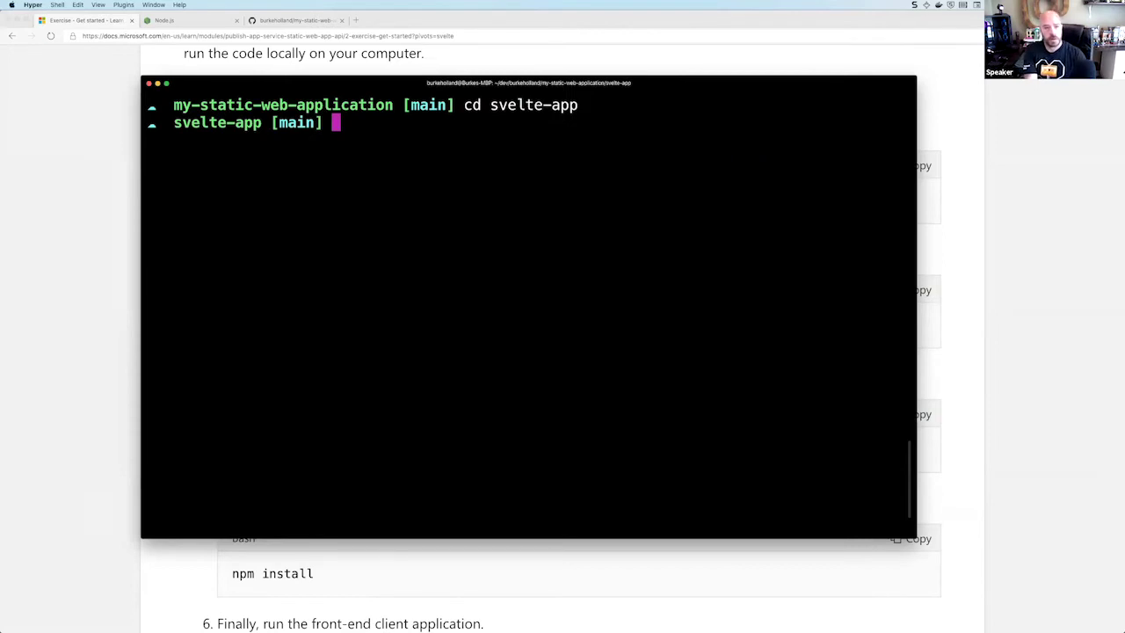
{"action": "key", "text": "super+k"}
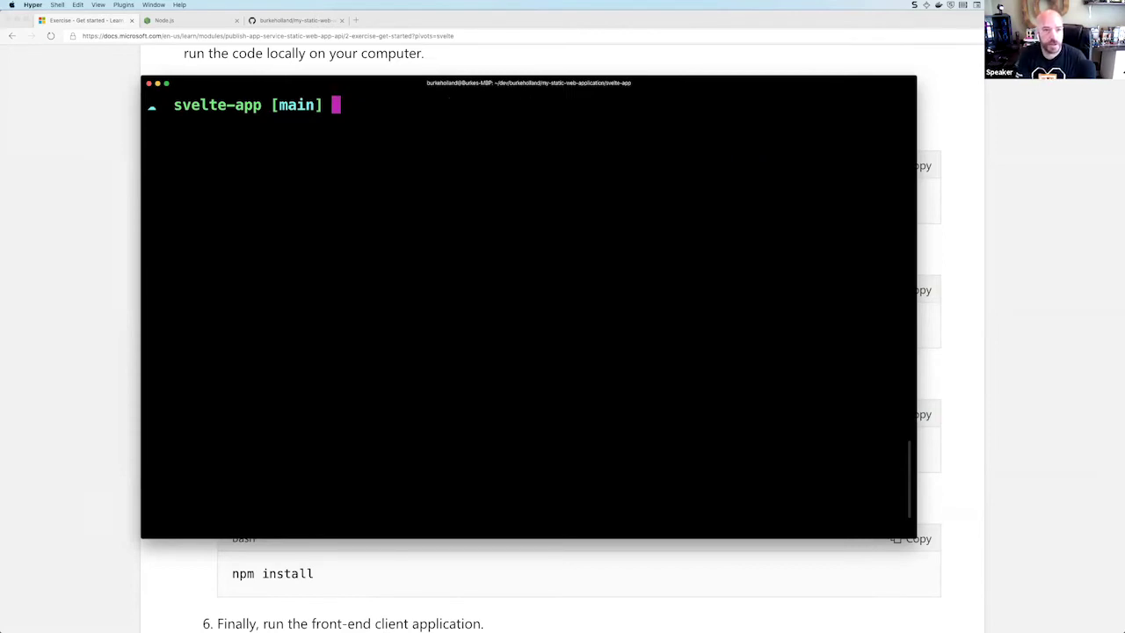
Check the exercise's dependency step in Microsoft Edge, run npm i in the Hyper terminal's svelte-app folder, and clear the output.
{"action": "key", "text": "super+Tab"}
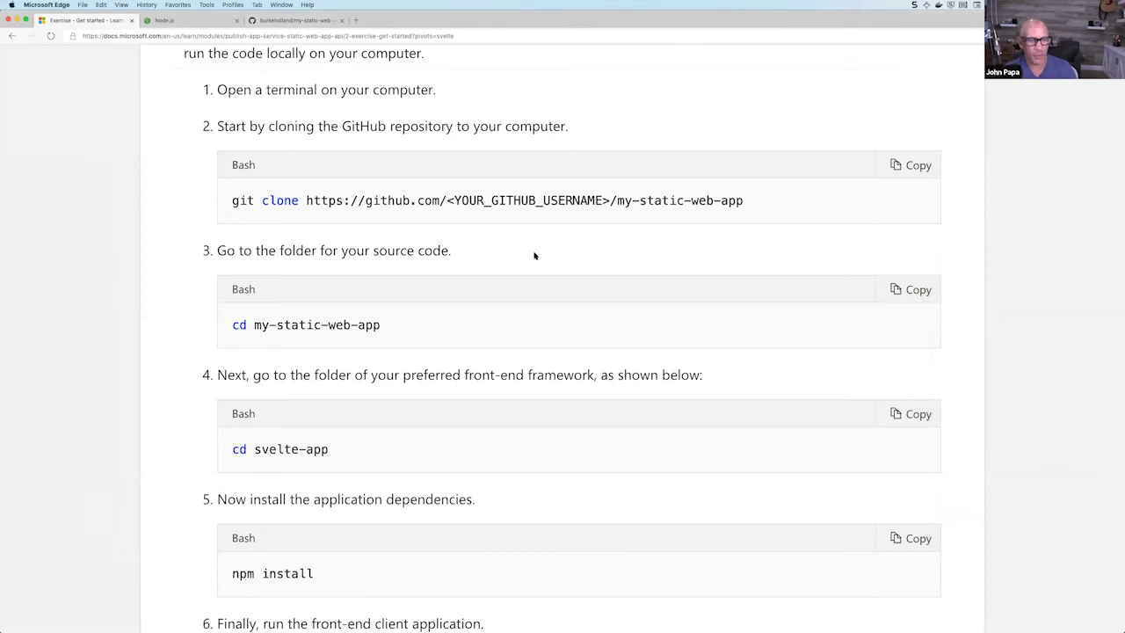
{"action": "scroll", "coordinate": [533, 255], "scroll_direction": "down", "scroll_amount": 5}
{"action": "key", "text": "super+Tab"}
{"action": "type", "text": "npm install"}
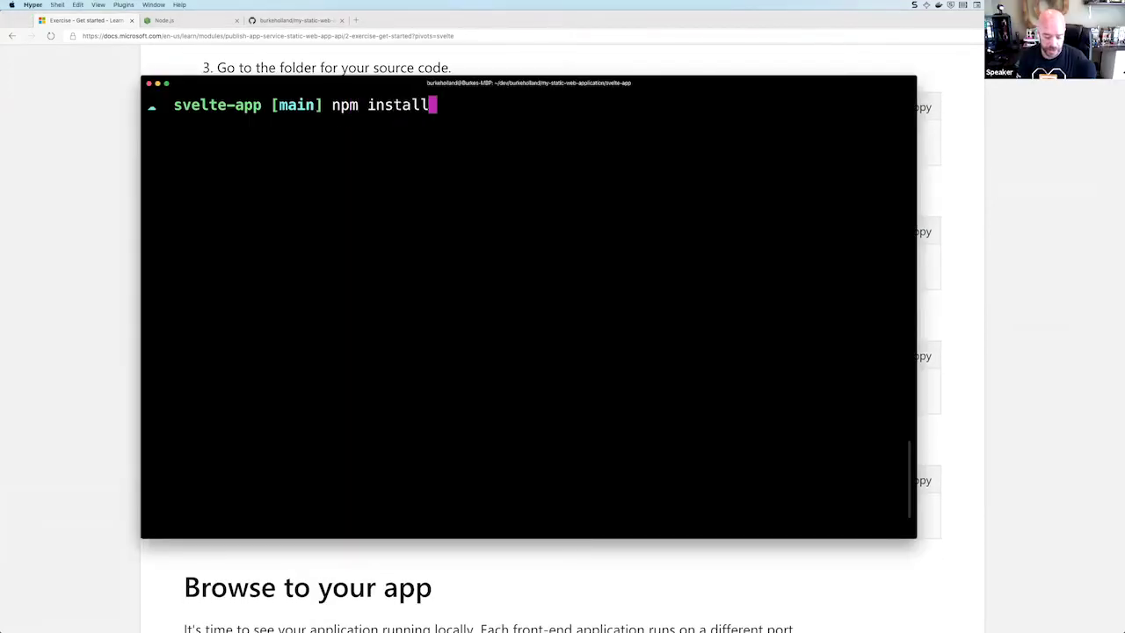
{"action": "key", "text": "BackSpace"}
{"action": "key", "text": "BackSpace"}
{"action": "key", "text": "BackSpace"}
{"action": "key", "text": "BackSpace"}
{"action": "key", "text": "BackSpace"}
{"action": "key", "text": "BackSpace"}
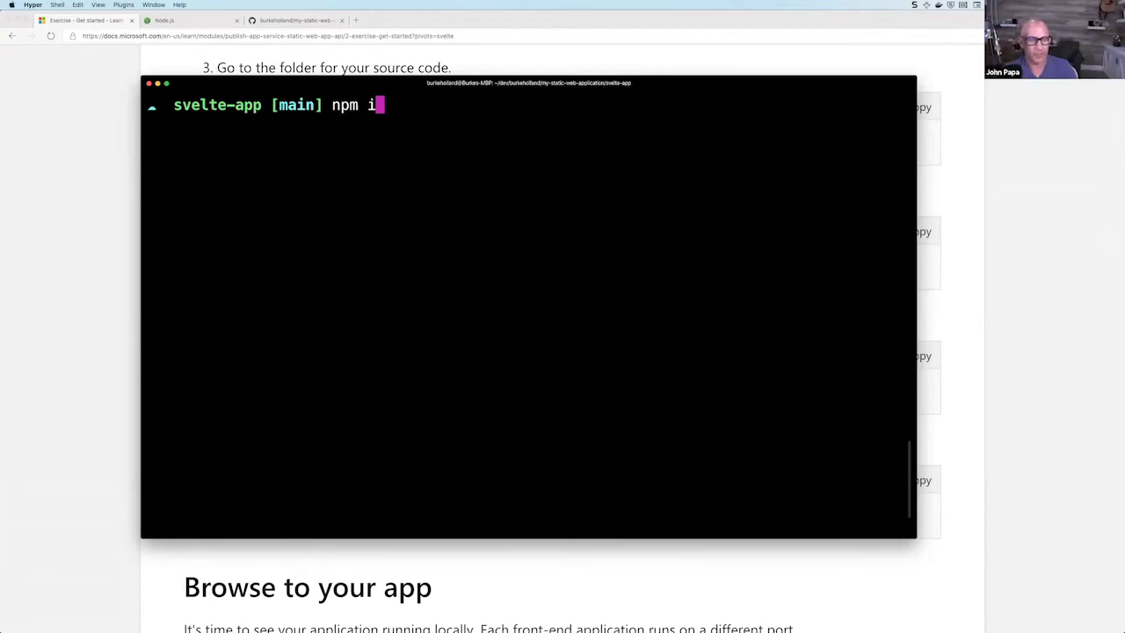
{"action": "key", "text": "Return"}
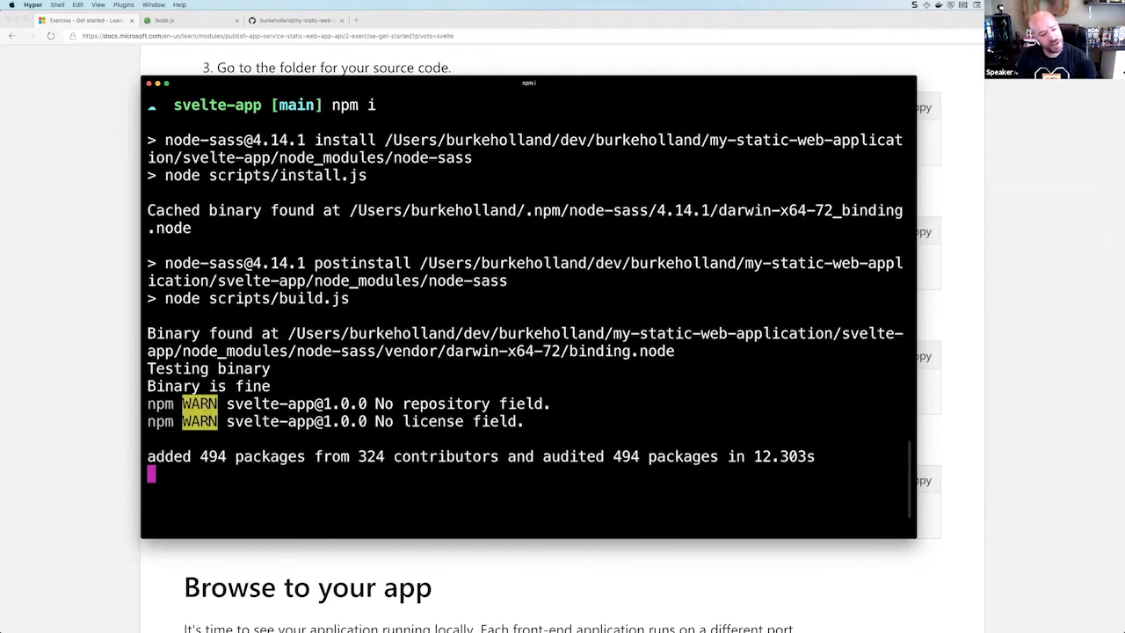
{"action": "type", "text": "l"}
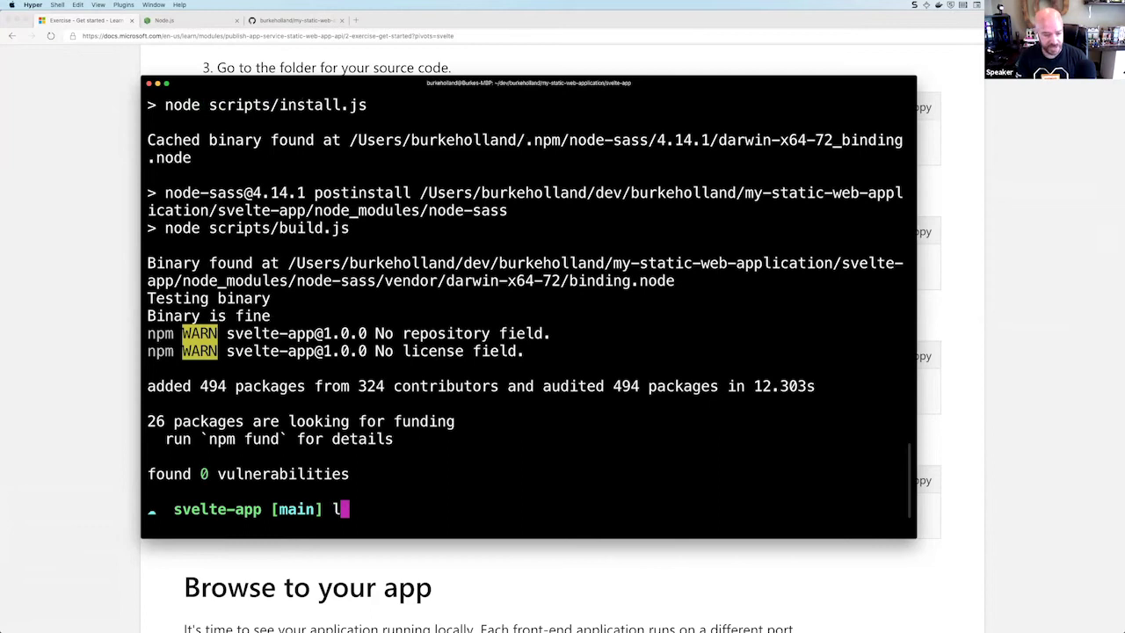
{"action": "key", "text": "ctrl+l"}
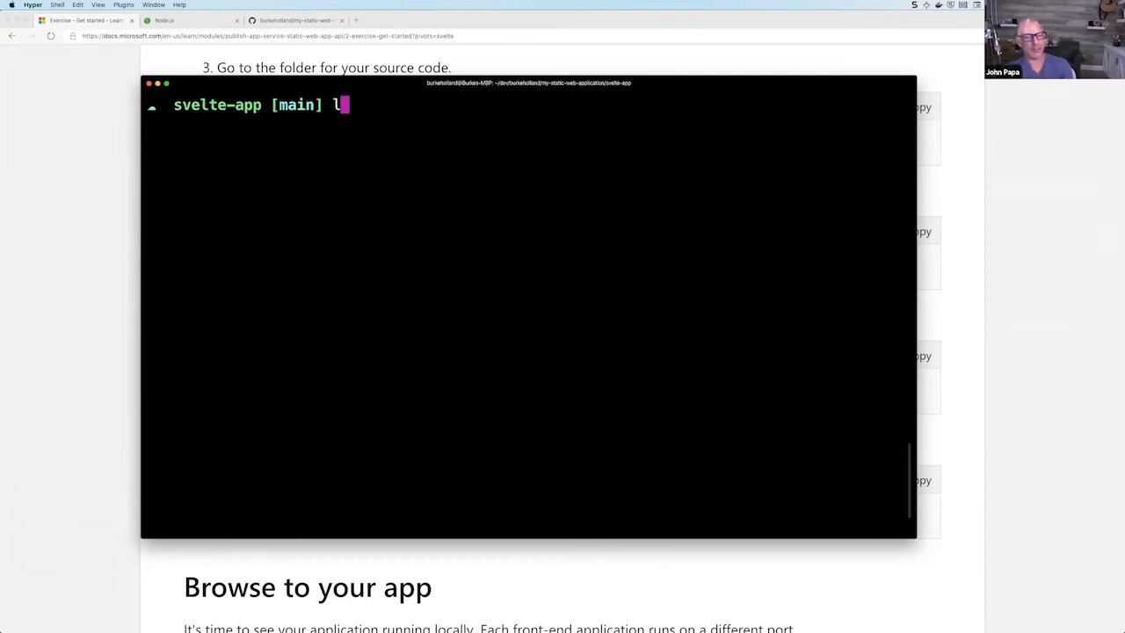
{"action": "key", "text": "BackSpace"}
Copy the npm run dev command from the exercise in Microsoft Edge and run it in the Hyper terminal.
{"action": "key", "text": "super+Tab"}
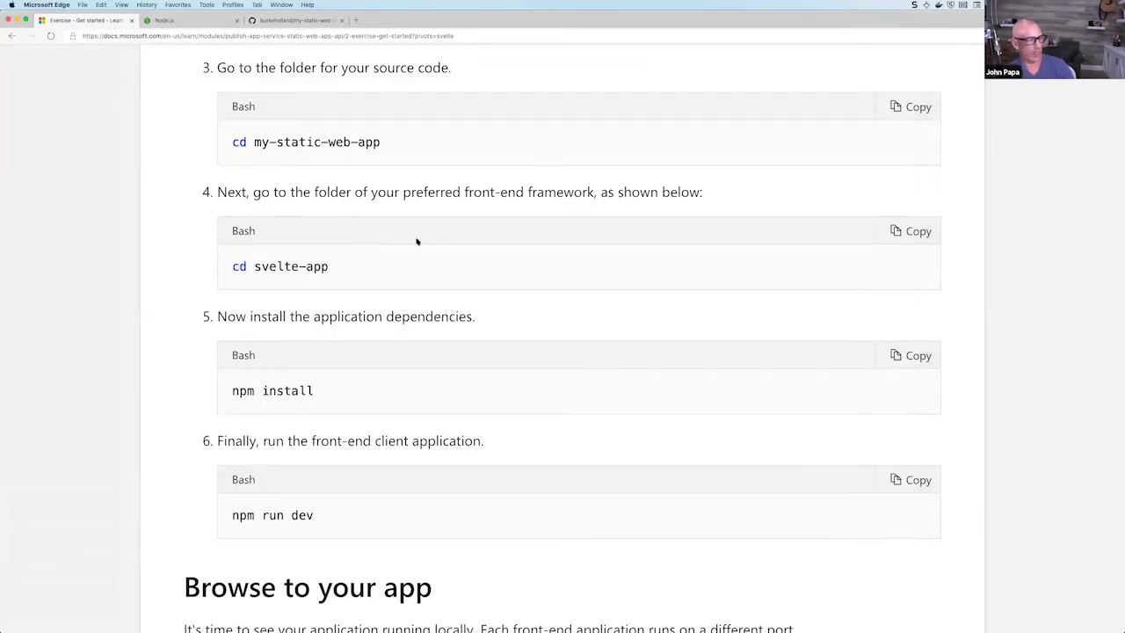
{"action": "scroll", "coordinate": [432, 245], "scroll_direction": "down", "scroll_amount": 1}
{"action": "scroll", "coordinate": [431, 245], "scroll_direction": "down", "scroll_amount": 1}
{"action": "left_click", "coordinate": [917, 436]}
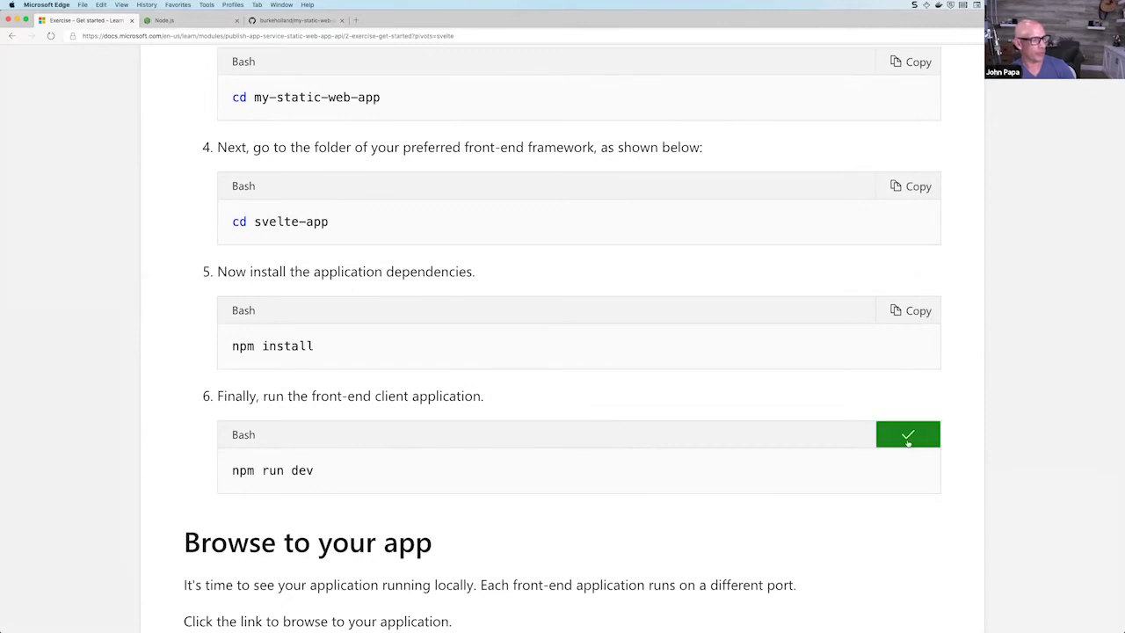
{"action": "key", "text": "super+Tab"}
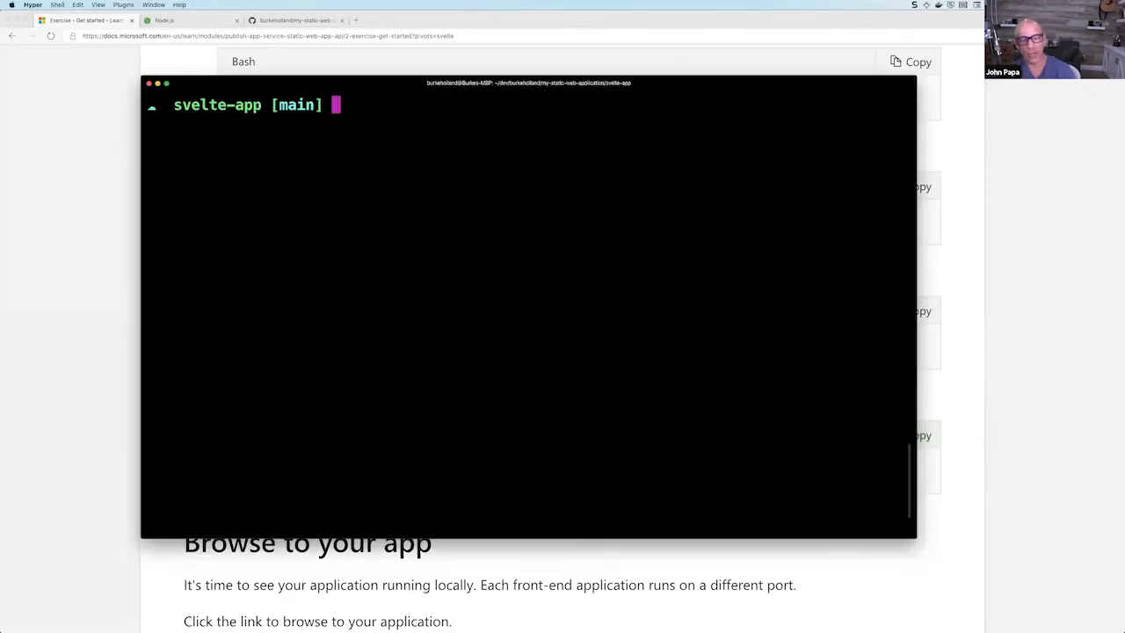
{"action": "key", "text": "super+v"}
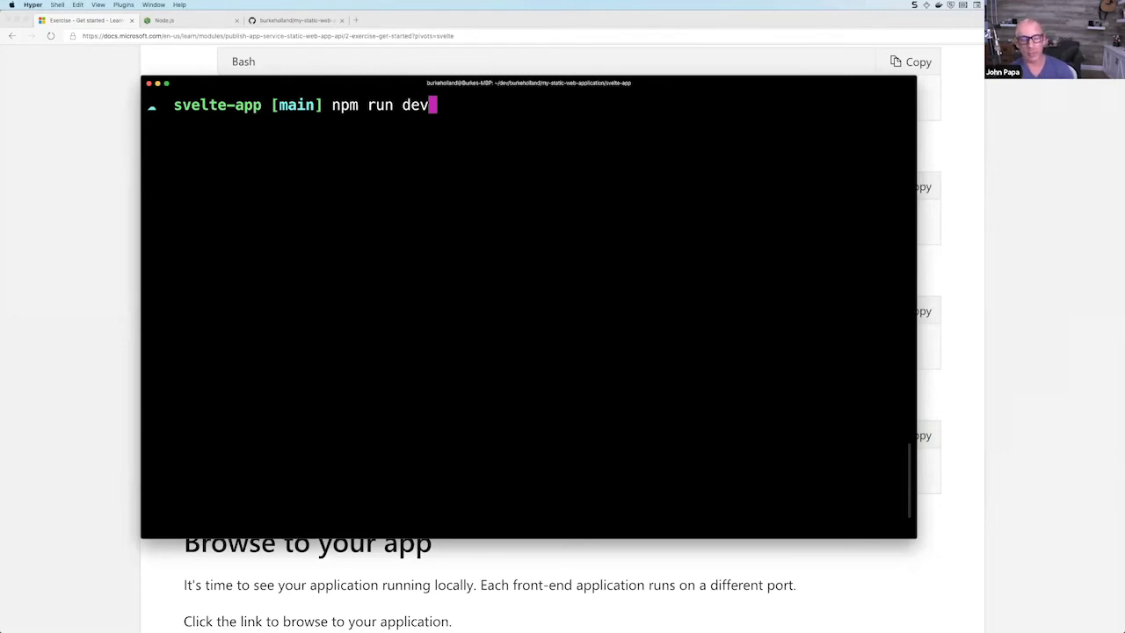
{"action": "key", "text": "Return"}
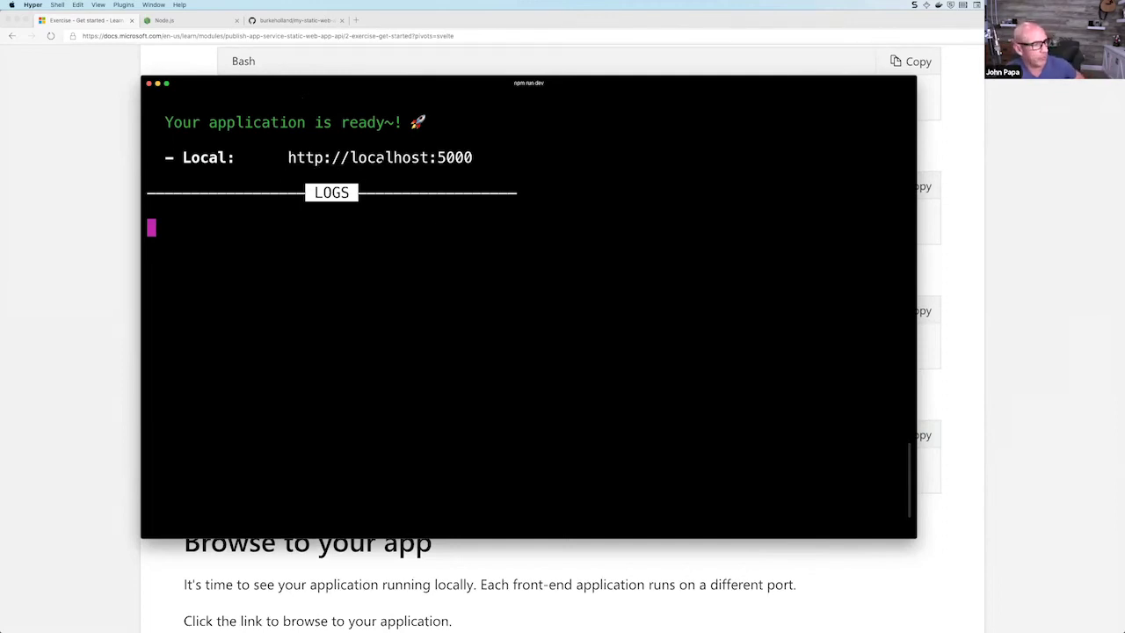
{"action": "left_click", "coordinate": [93, 246]}
{"action": "scroll", "coordinate": [179, 303], "scroll_direction": "down", "scroll_amount": 5}
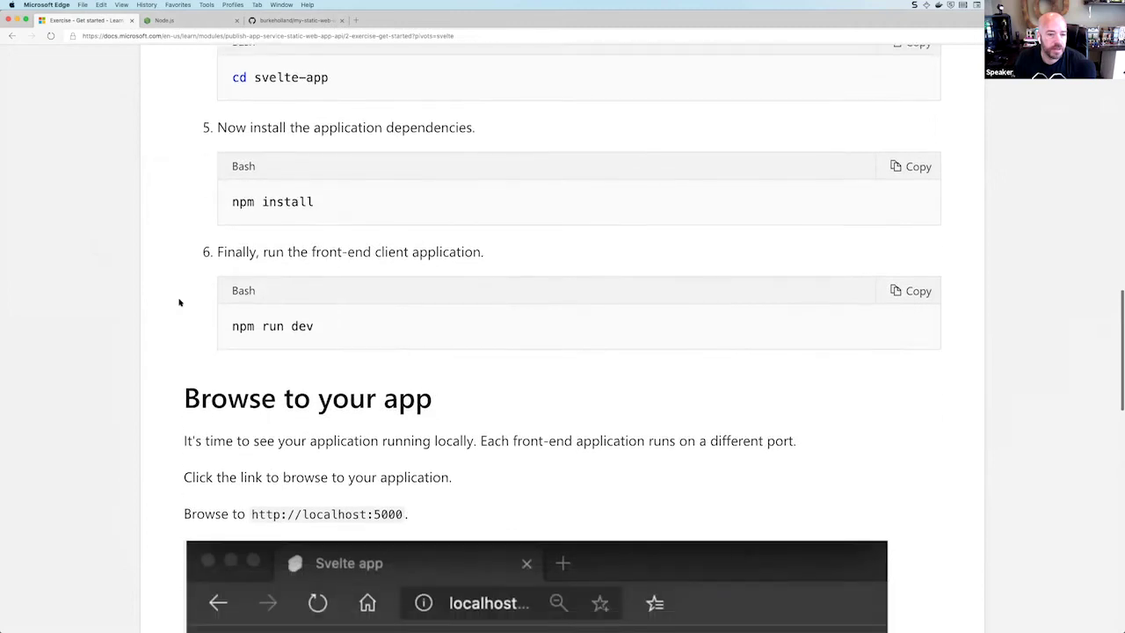
{"action": "key", "text": "super+Tab"}
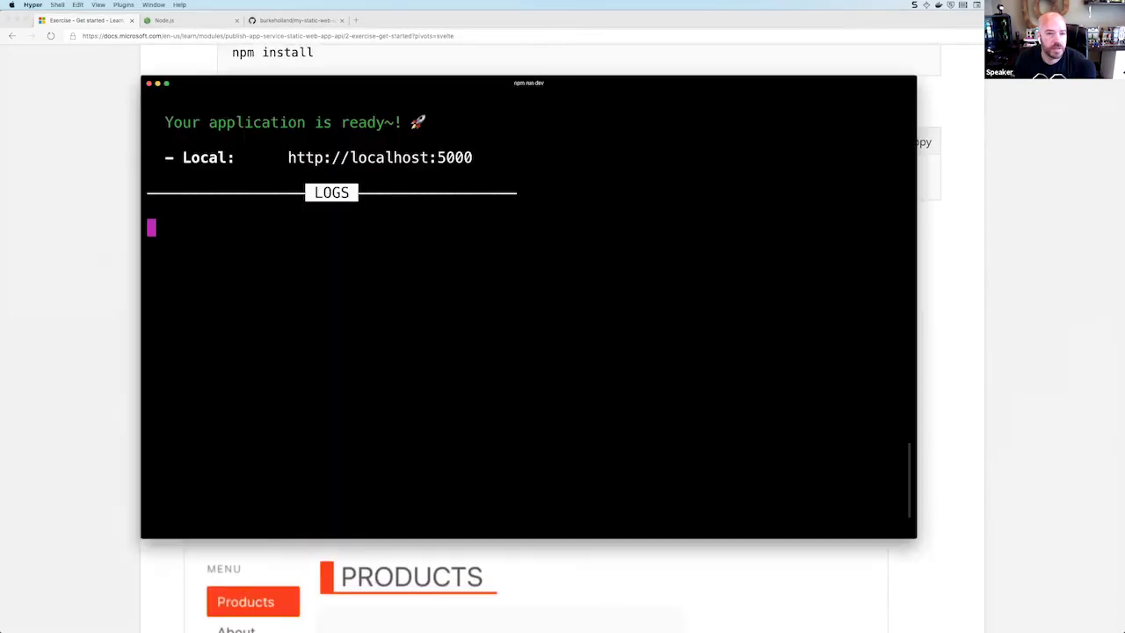
{"action": "left_click", "coordinate": [422, 159], "text": "super"}
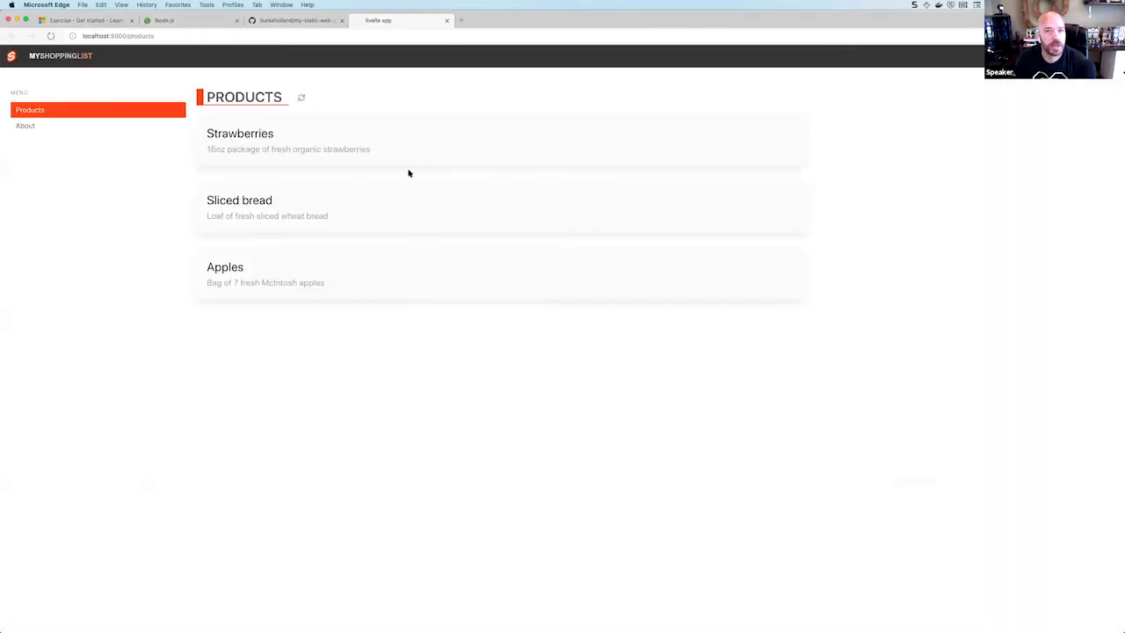
{"action": "key", "text": "super+Tab"}
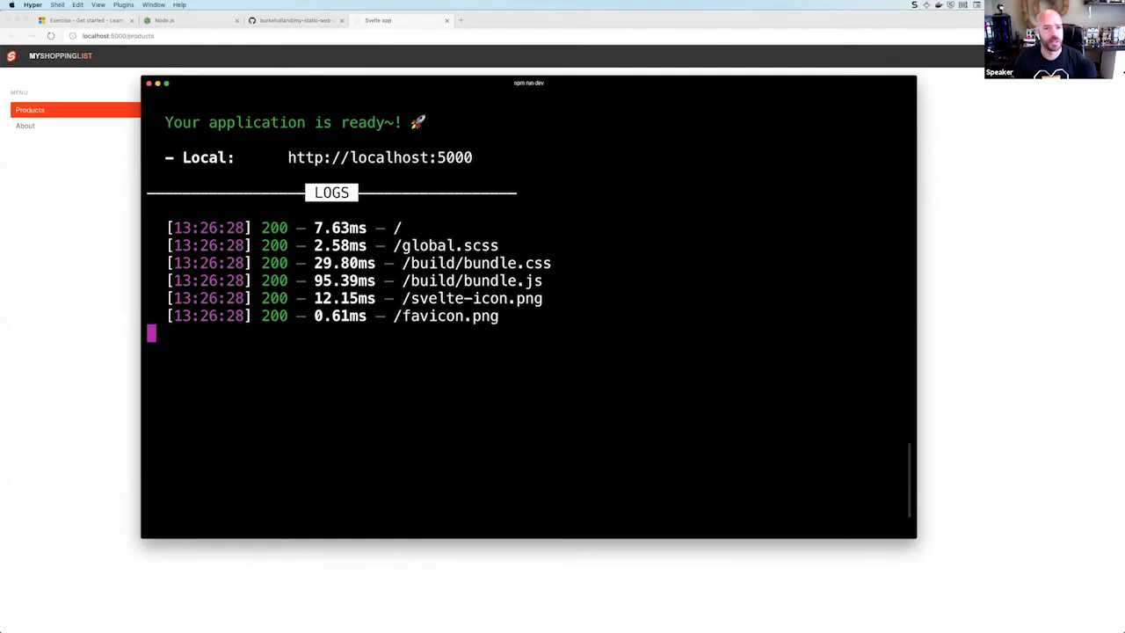
{"action": "key", "text": "super+Tab"}
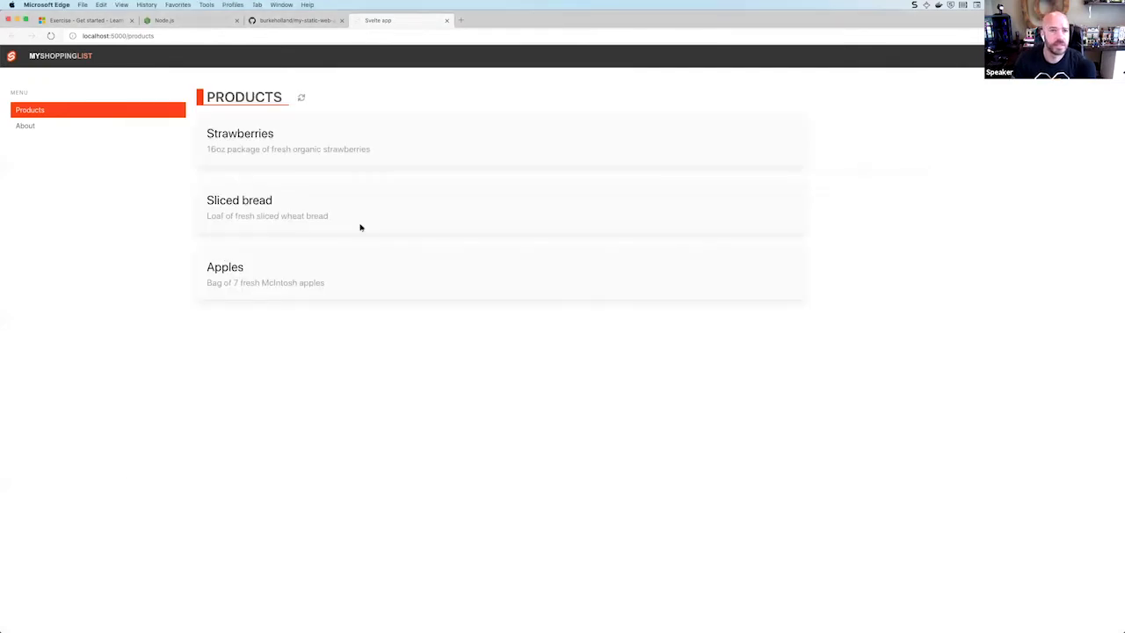
Enlarge the shopping list page and highlight the port number 5000 in its address.
{"action": "key", "text": "super+equal"}
{"action": "key", "text": "super+equal"}
{"action": "key", "text": "super+equal"}
{"action": "key", "text": "super+equal"}
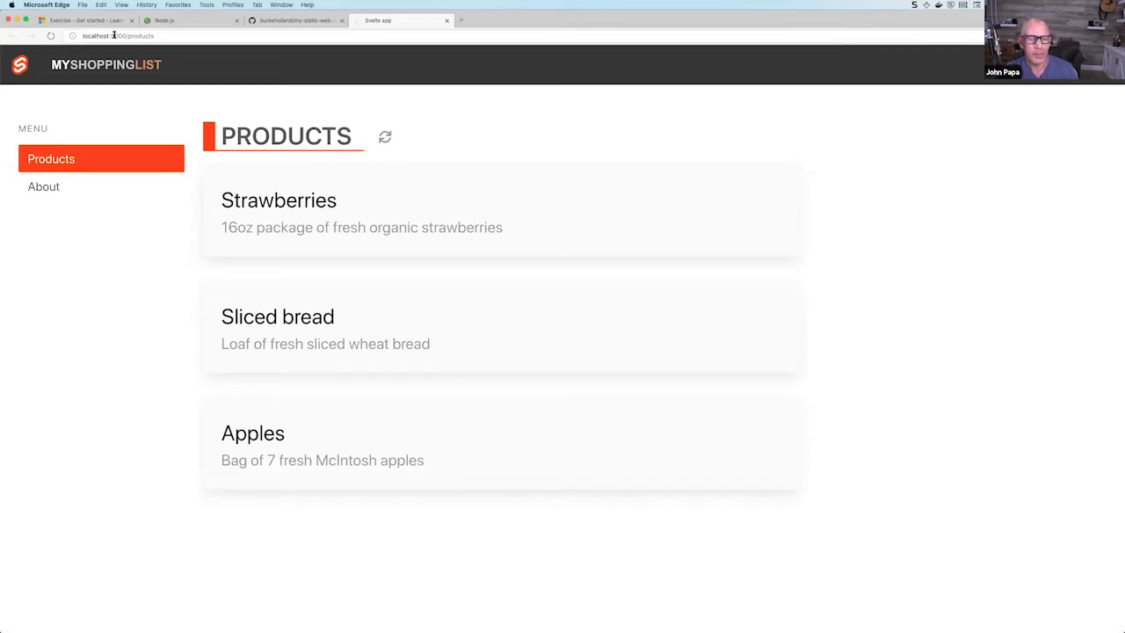
{"action": "left_click_drag", "start_coordinate": [111, 35], "coordinate": [126, 35]}
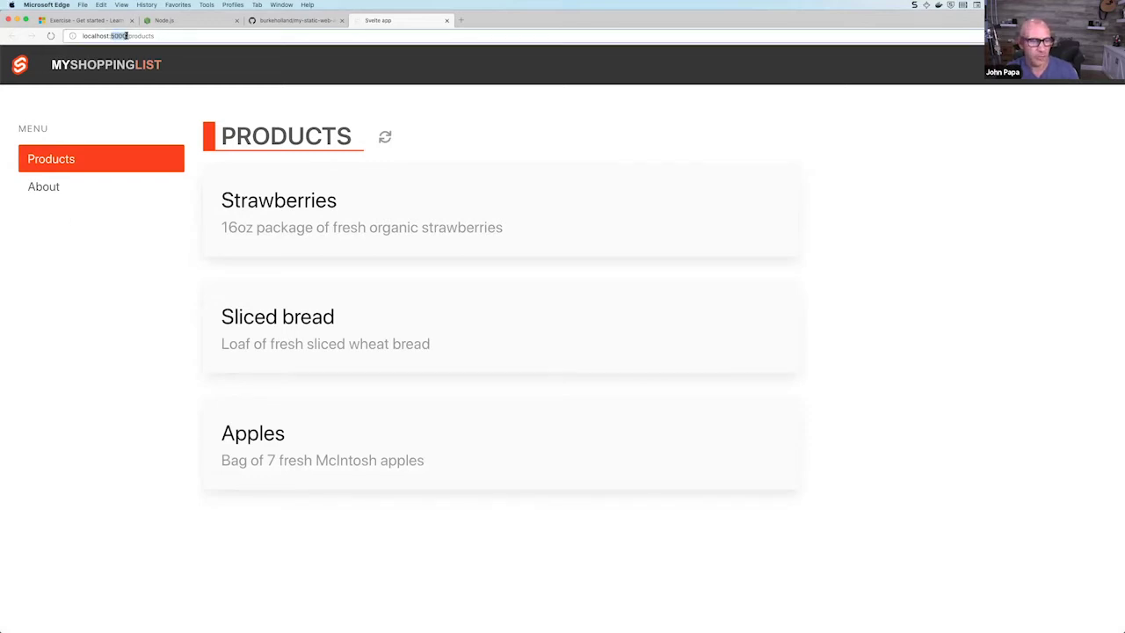
{"action": "left_click", "coordinate": [269, 38]}
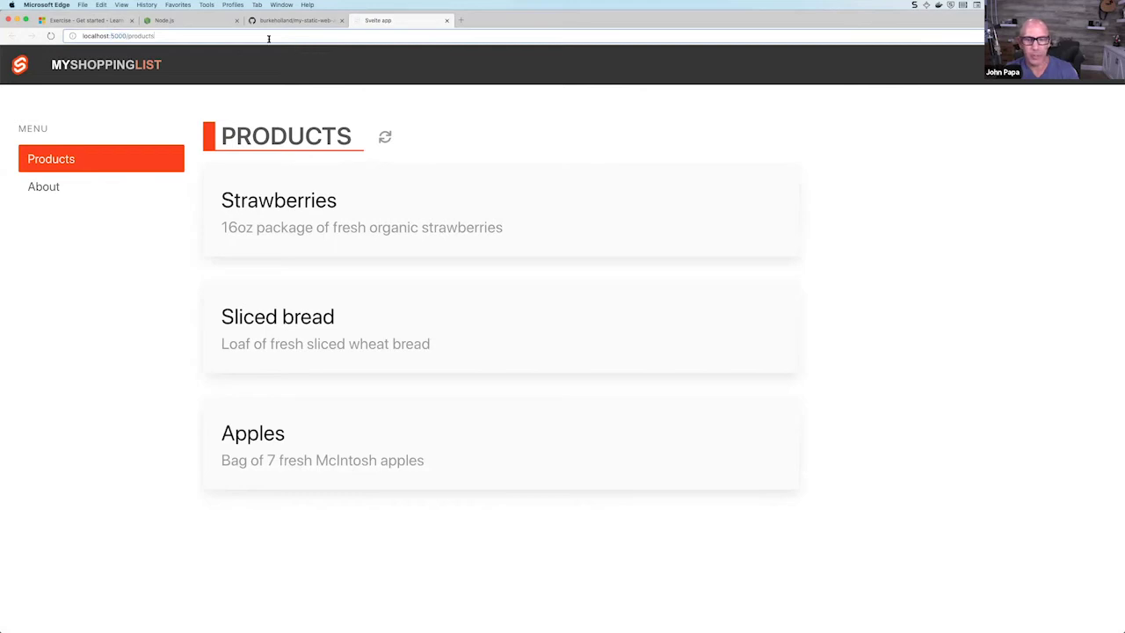
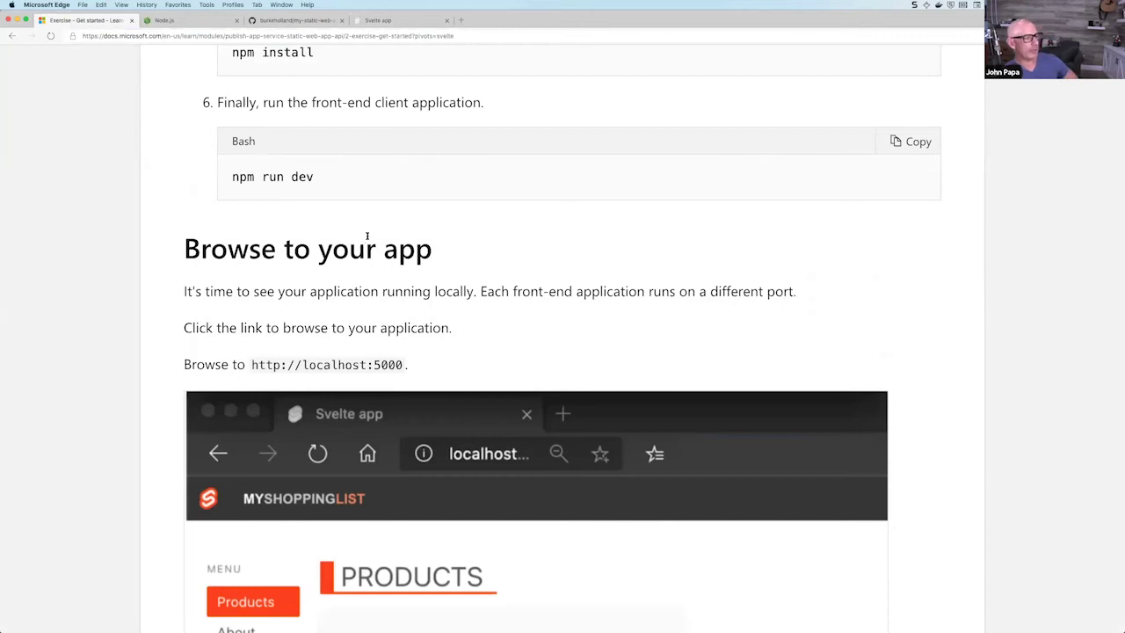
Review the rest of the Learn exercise from Browse to your app through the instruction for stopping the running app.
{"action": "scroll", "coordinate": [369, 235], "scroll_direction": "down", "scroll_amount": 5}
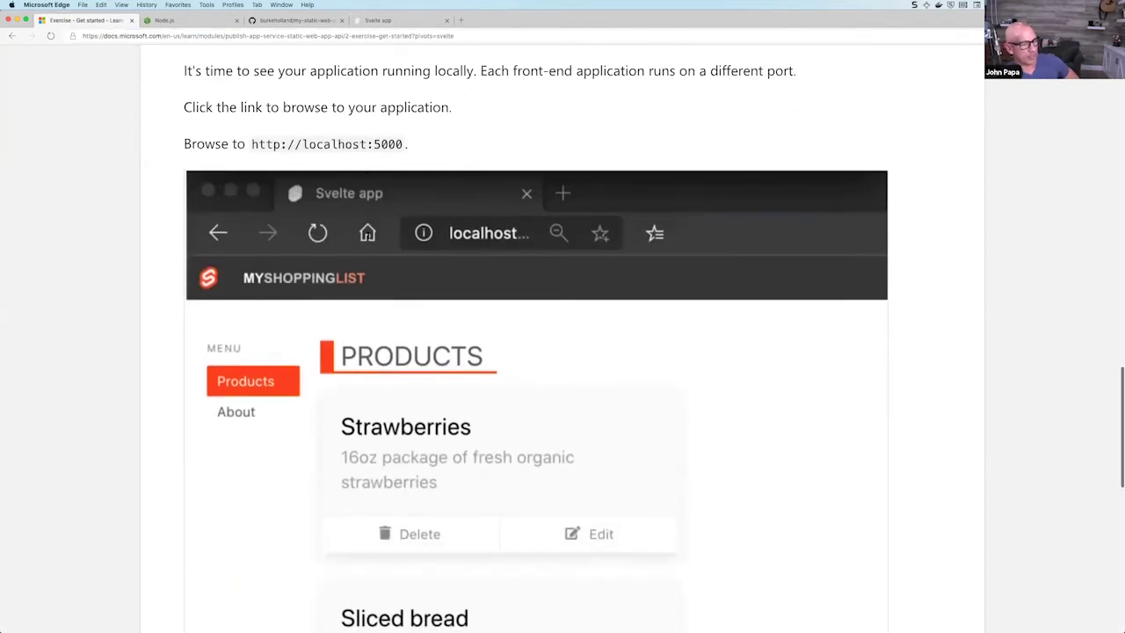
{"action": "scroll", "coordinate": [370, 234], "scroll_direction": "up", "scroll_amount": 4}
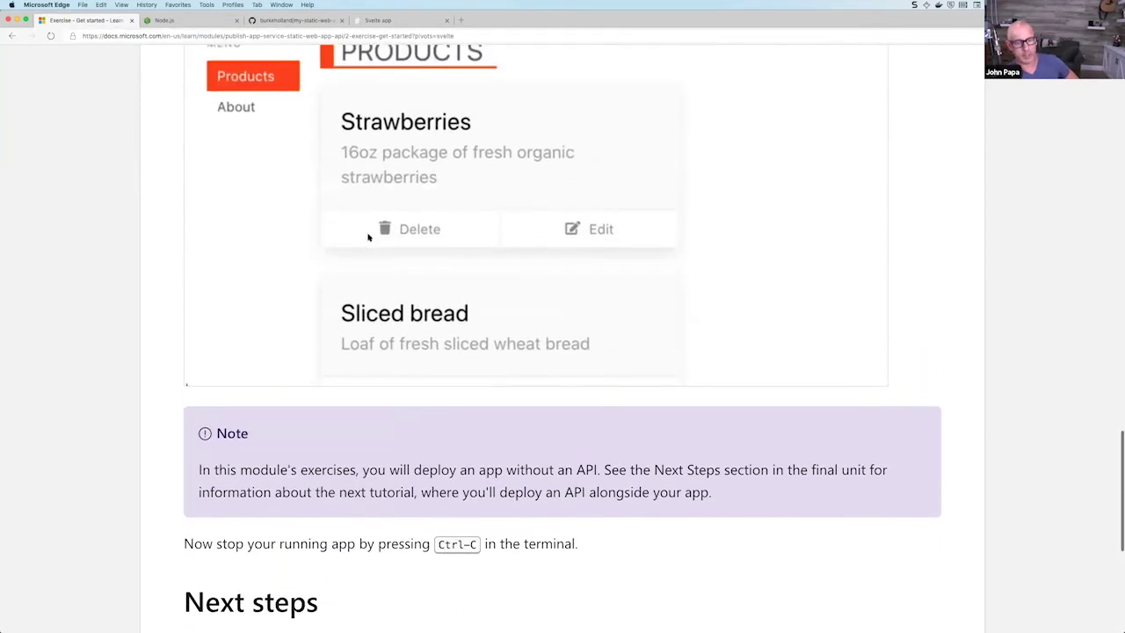
{"action": "scroll", "coordinate": [369, 237], "scroll_direction": "up", "scroll_amount": 1}
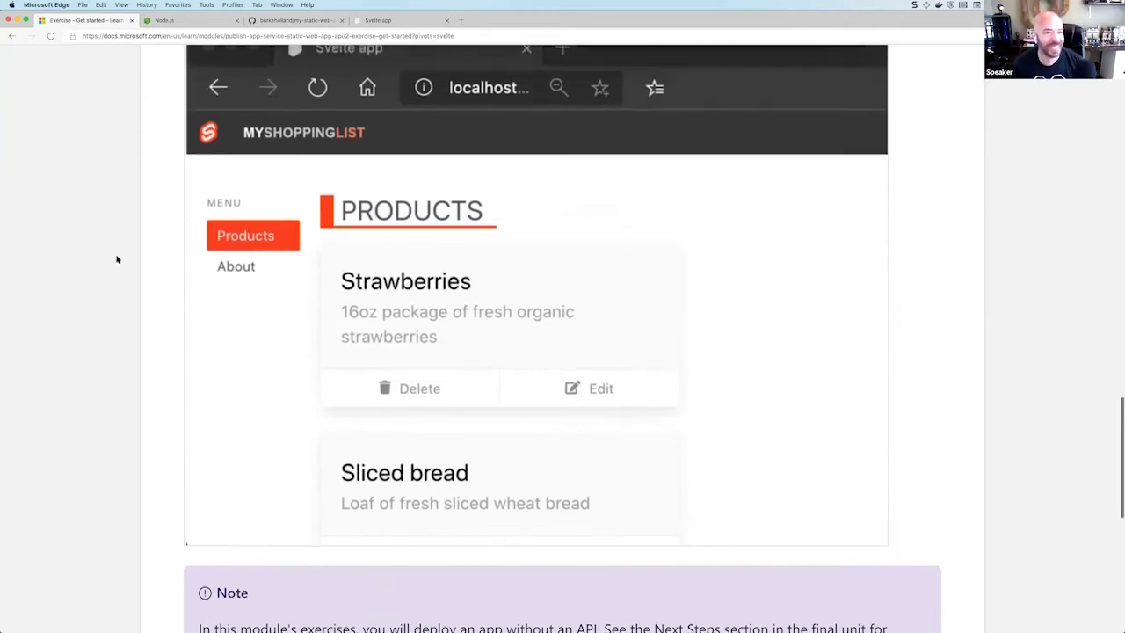
{"action": "scroll", "coordinate": [117, 259], "scroll_direction": "down", "scroll_amount": 3}
{"action": "scroll", "coordinate": [117, 259], "scroll_direction": "down", "scroll_amount": 3}
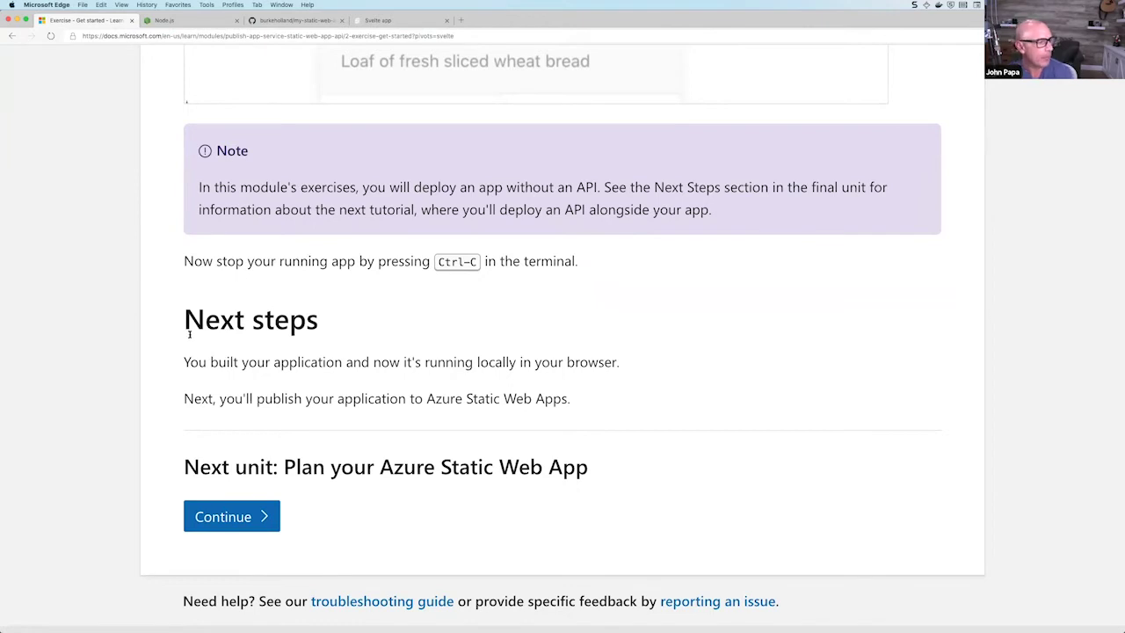
{"action": "double_click", "coordinate": [435, 261]}
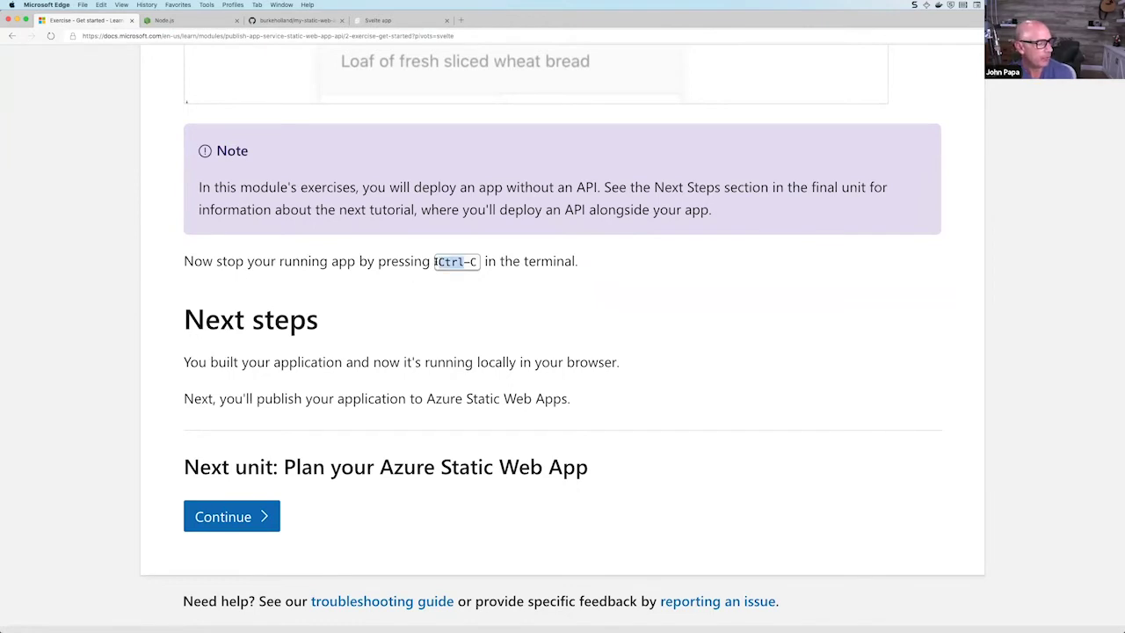
Stop the dev server in the Hyper terminal, reload localhost:5000/products in Microsoft Edge to check it, and return to Hyper.
{"action": "key", "text": "super+Tab"}
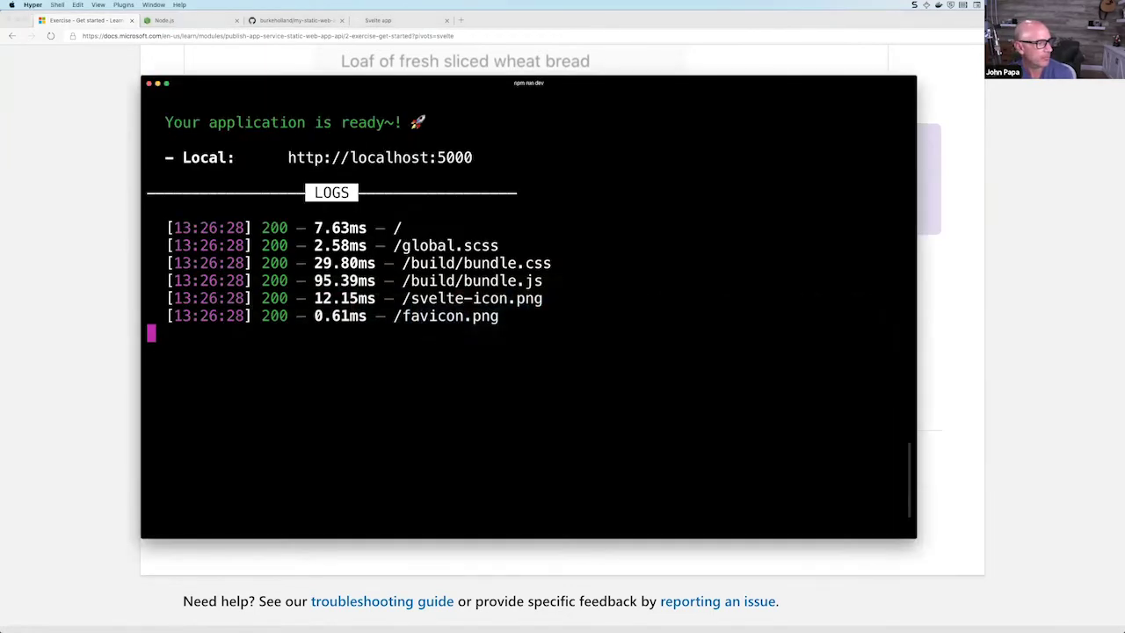
{"action": "key", "text": "ctrl+c"}
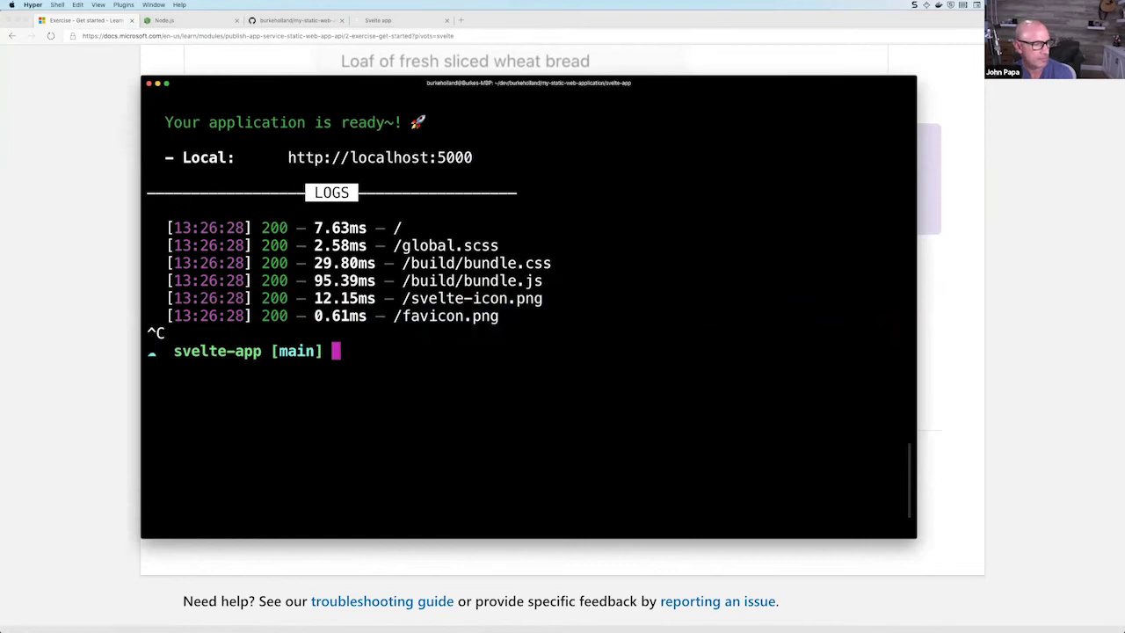
{"action": "left_click", "coordinate": [384, 21]}
{"action": "key", "text": "super+r"}
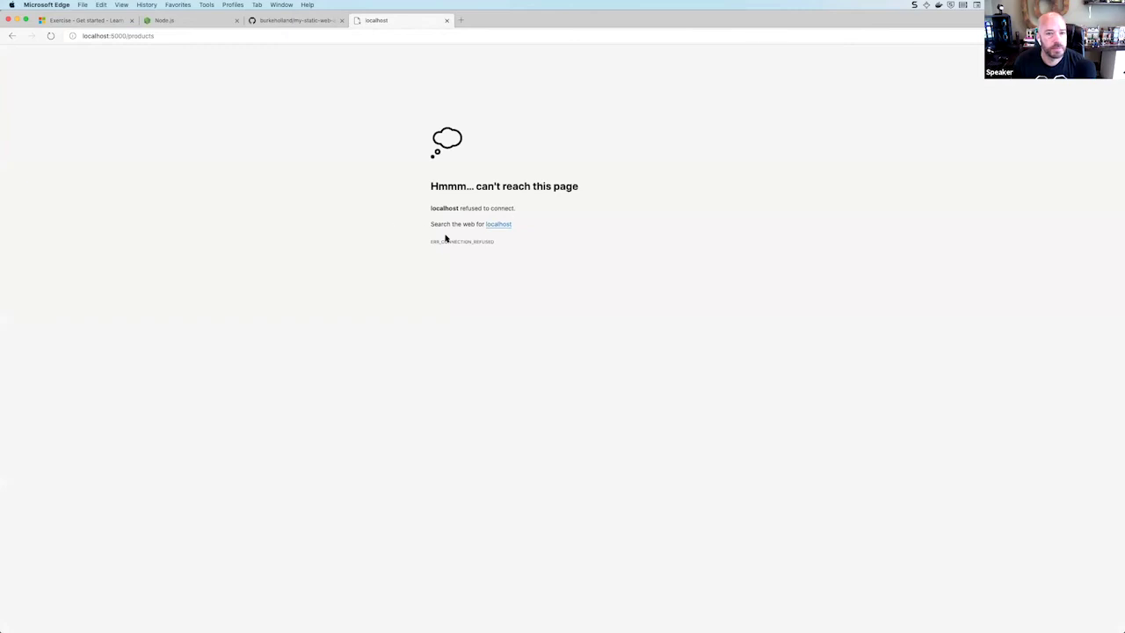
{"action": "key", "text": "super+Tab"}
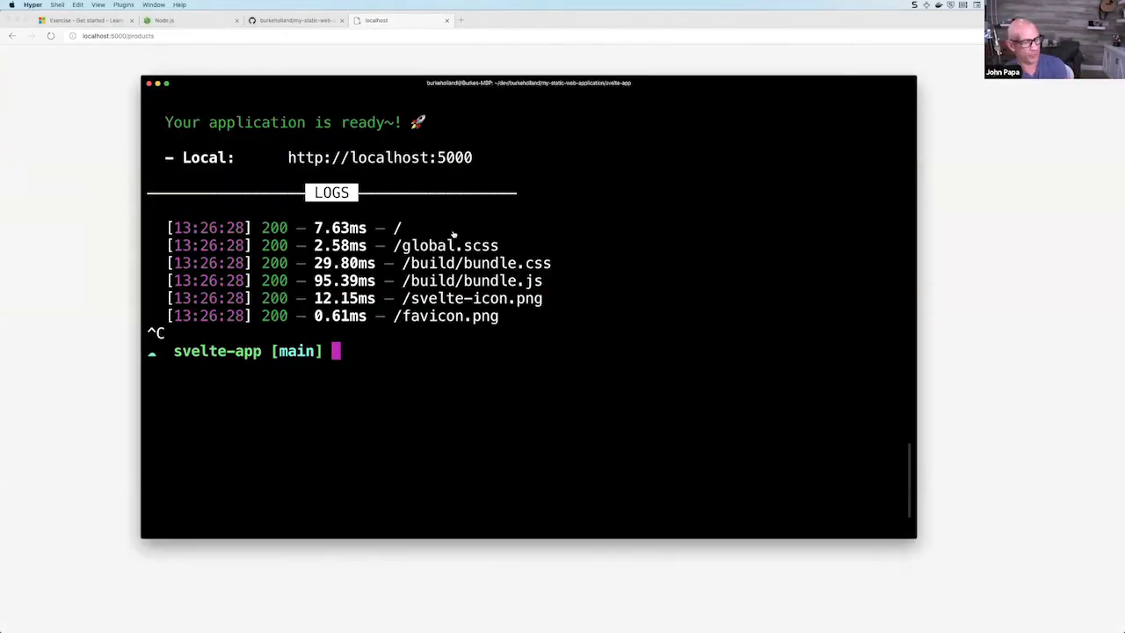
Switch to Microsoft Edge, return to the Learn exercise, and continue to the Plan your Azure Static Web App unit.
{"action": "key", "text": "super+Tab"}
{"action": "left_click", "coordinate": [91, 25]}
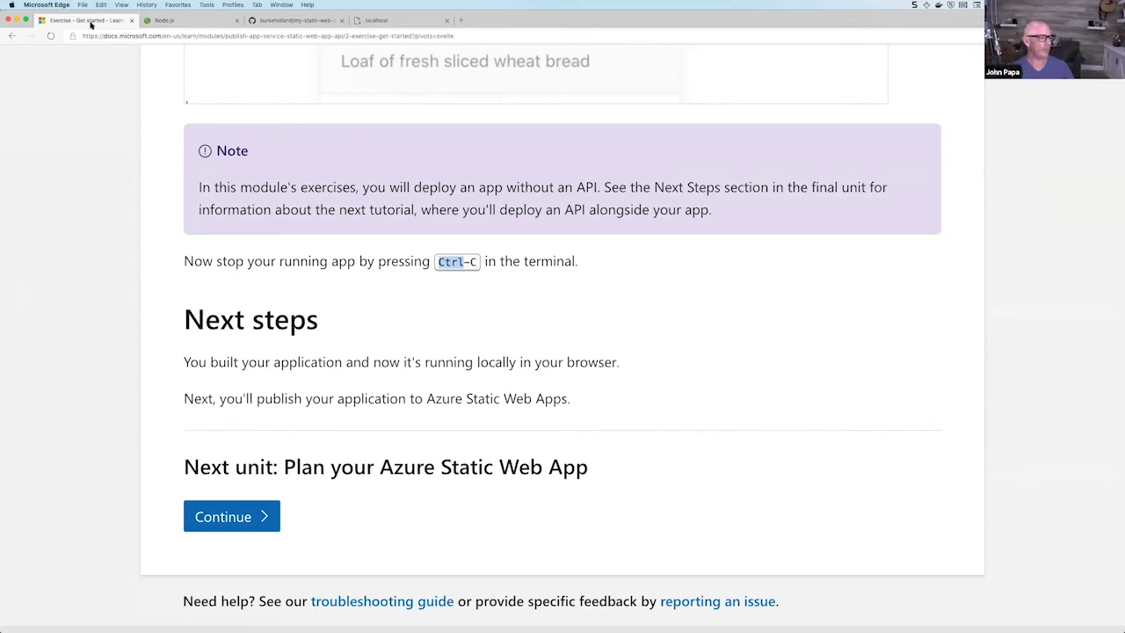
{"action": "left_click", "coordinate": [233, 517]}
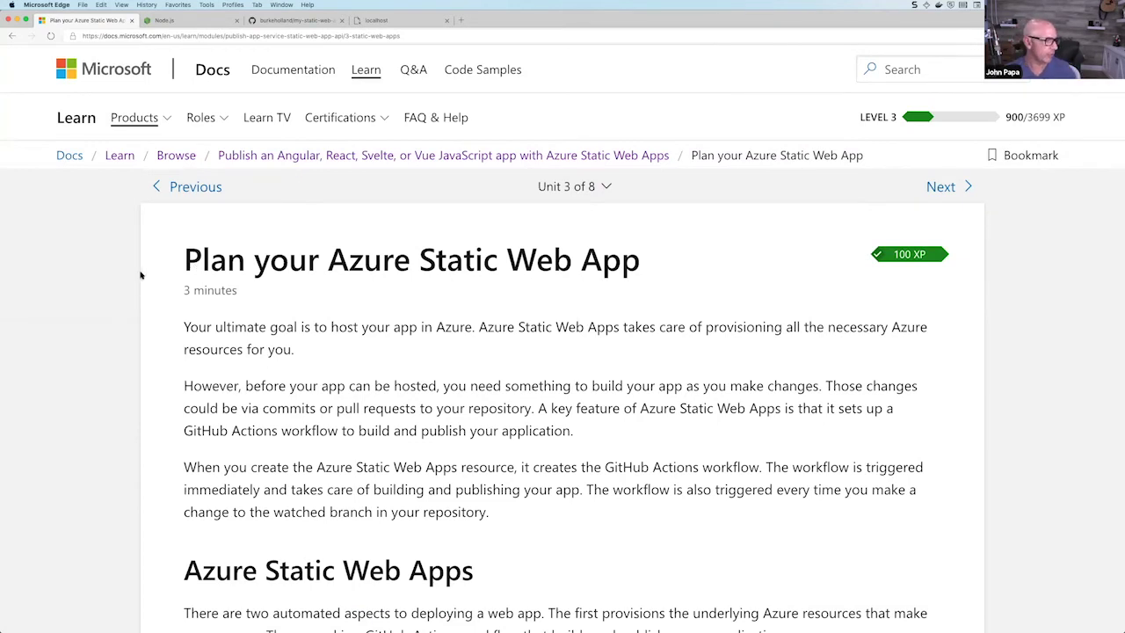
Read through Connecting your Static Web Apps instance to GitHub, highlighting its heading and the App location and App artifact location rows.
{"action": "scroll", "coordinate": [458, 267], "scroll_direction": "down", "scroll_amount": 5}
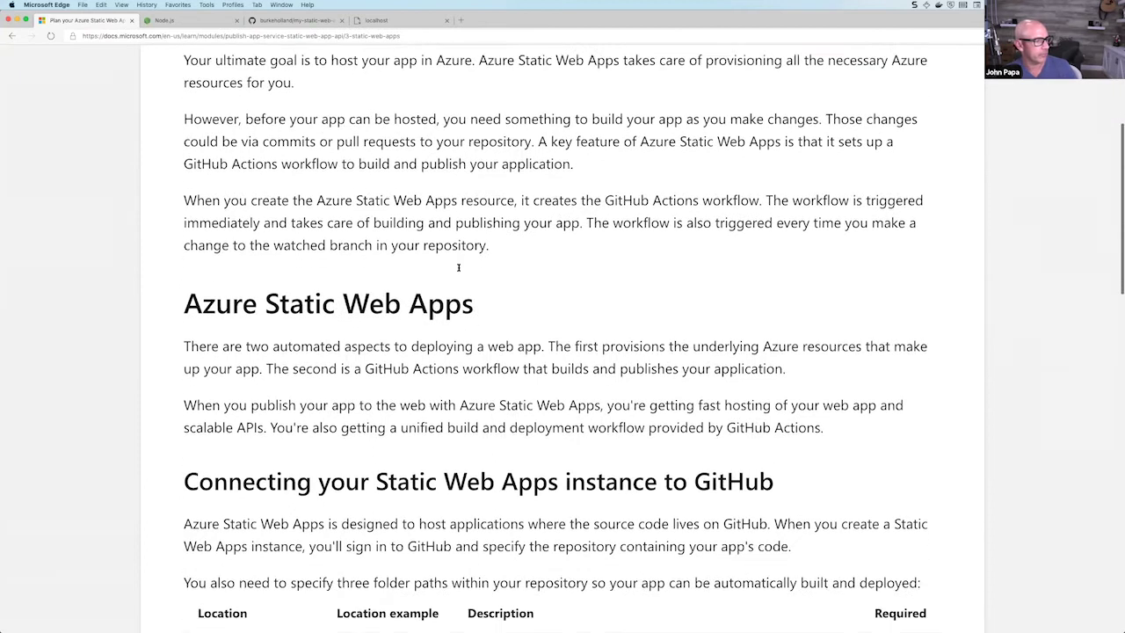
{"action": "scroll", "coordinate": [458, 267], "scroll_direction": "down", "scroll_amount": 5}
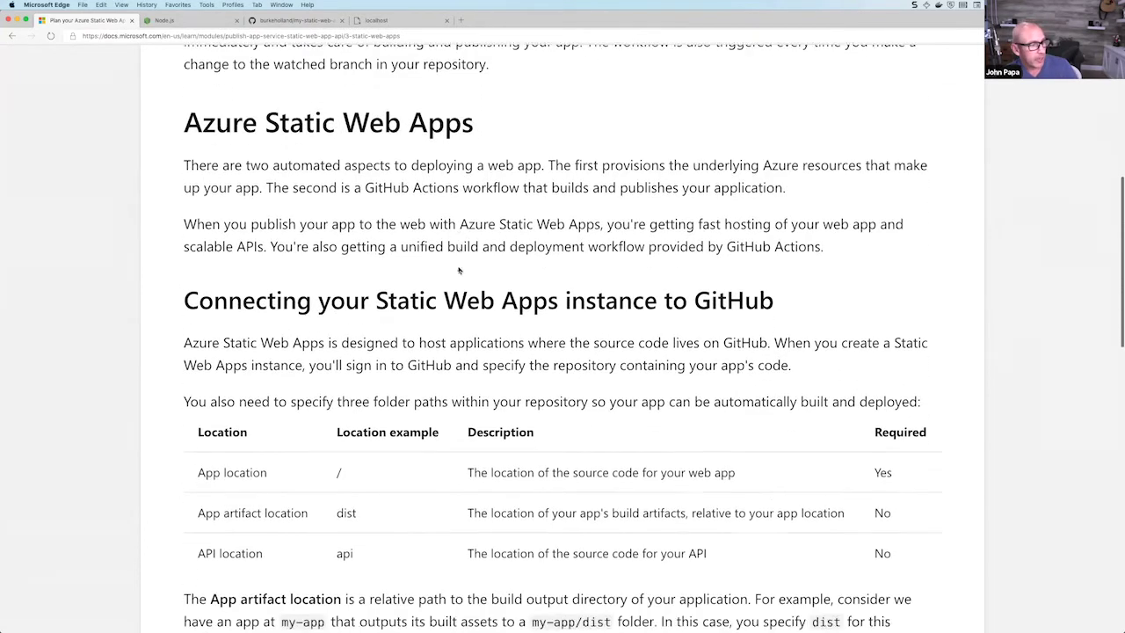
{"action": "triple_click", "coordinate": [773, 186]}
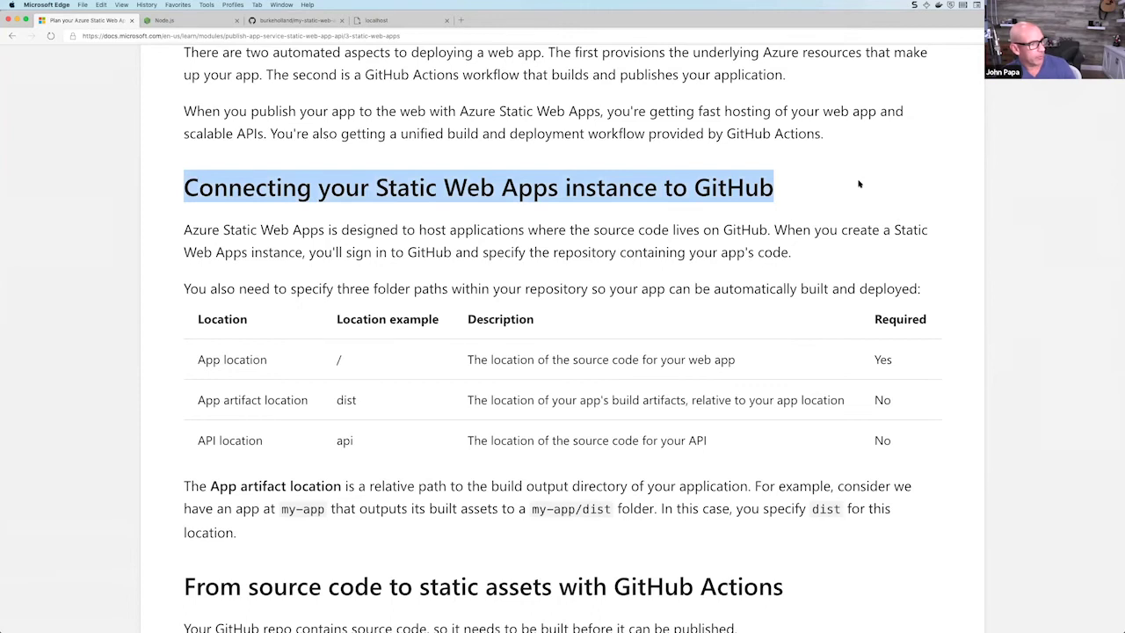
{"action": "scroll", "coordinate": [860, 184], "scroll_direction": "down", "scroll_amount": 1}
{"action": "scroll", "coordinate": [860, 182], "scroll_direction": "down", "scroll_amount": 1}
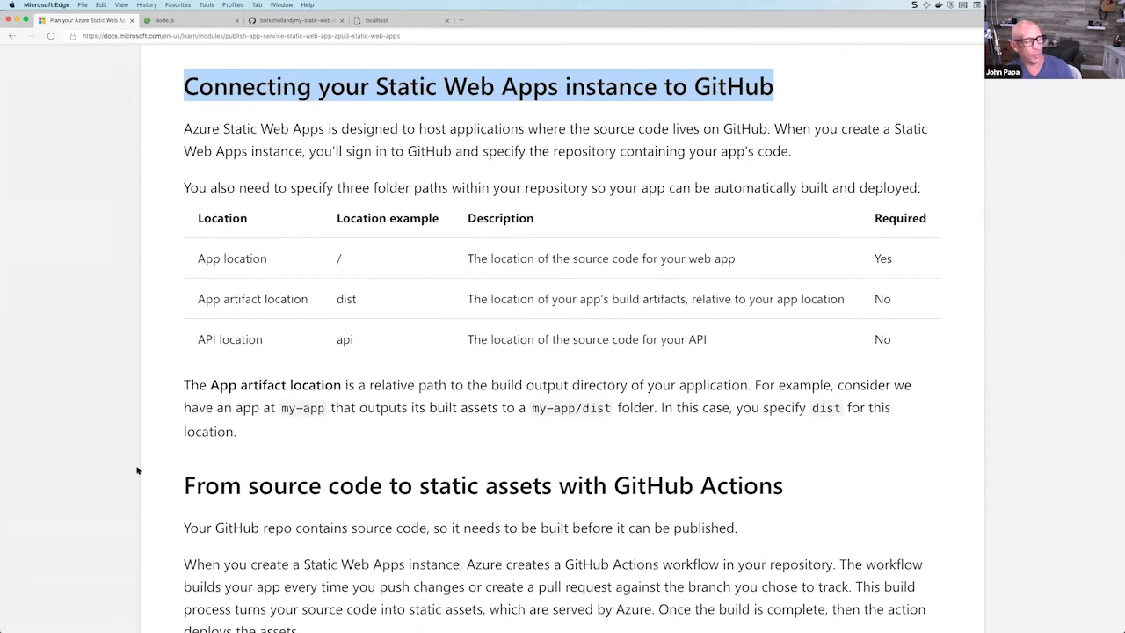
{"action": "left_click_drag", "start_coordinate": [195, 258], "coordinate": [886, 299]}
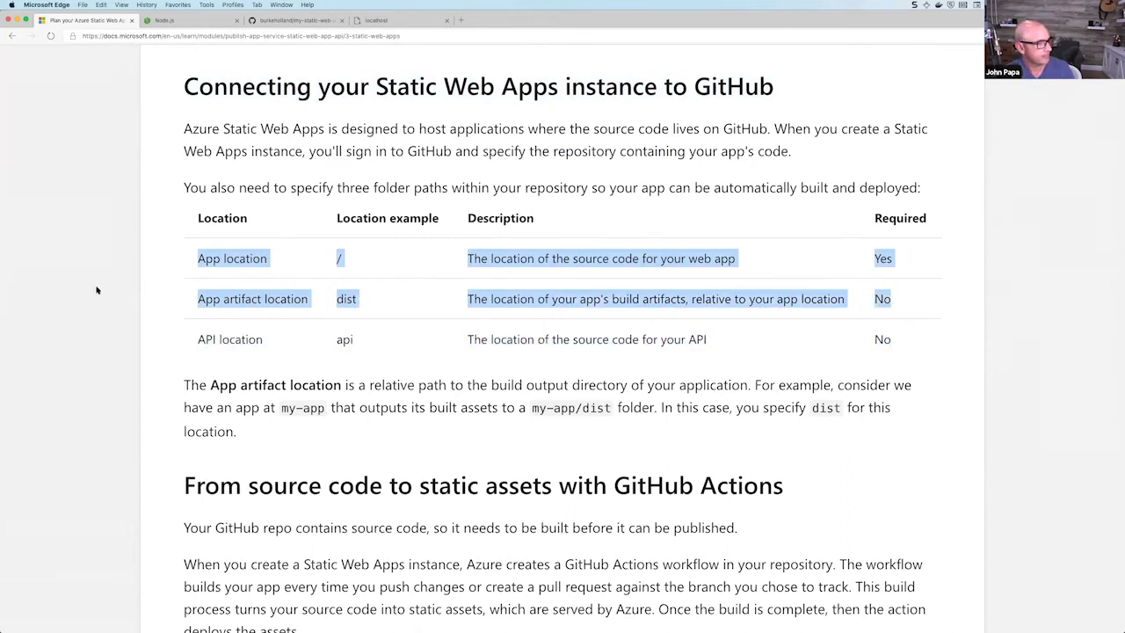
Examine the section on going from source code to static assets with GitHub Actions and highlight its heading.
{"action": "scroll", "coordinate": [97, 290], "scroll_direction": "down", "scroll_amount": 2}
{"action": "scroll", "coordinate": [97, 290], "scroll_direction": "down", "scroll_amount": 2}
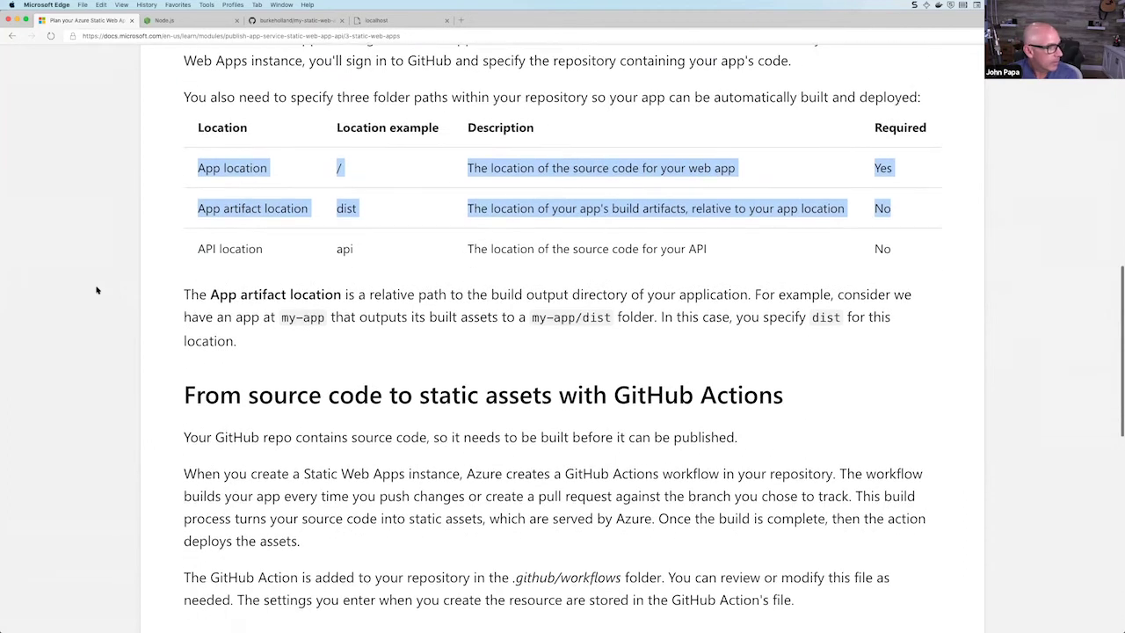
{"action": "scroll", "coordinate": [97, 290], "scroll_direction": "down", "scroll_amount": 3}
{"action": "scroll", "coordinate": [97, 290], "scroll_direction": "down", "scroll_amount": 1}
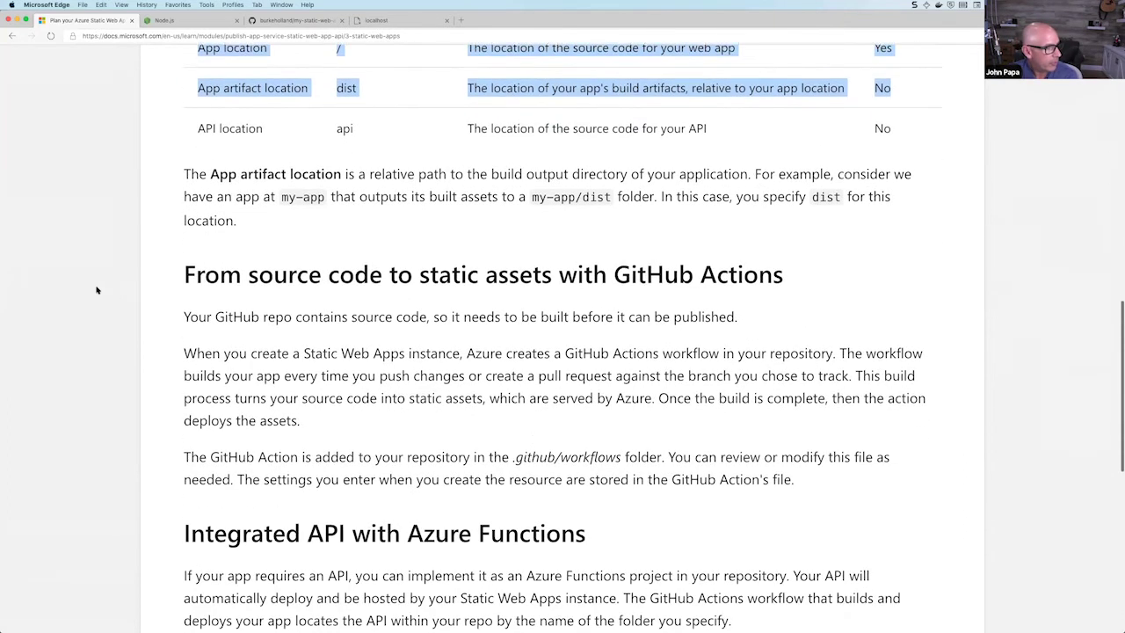
{"action": "scroll", "coordinate": [97, 290], "scroll_direction": "down", "scroll_amount": 1}
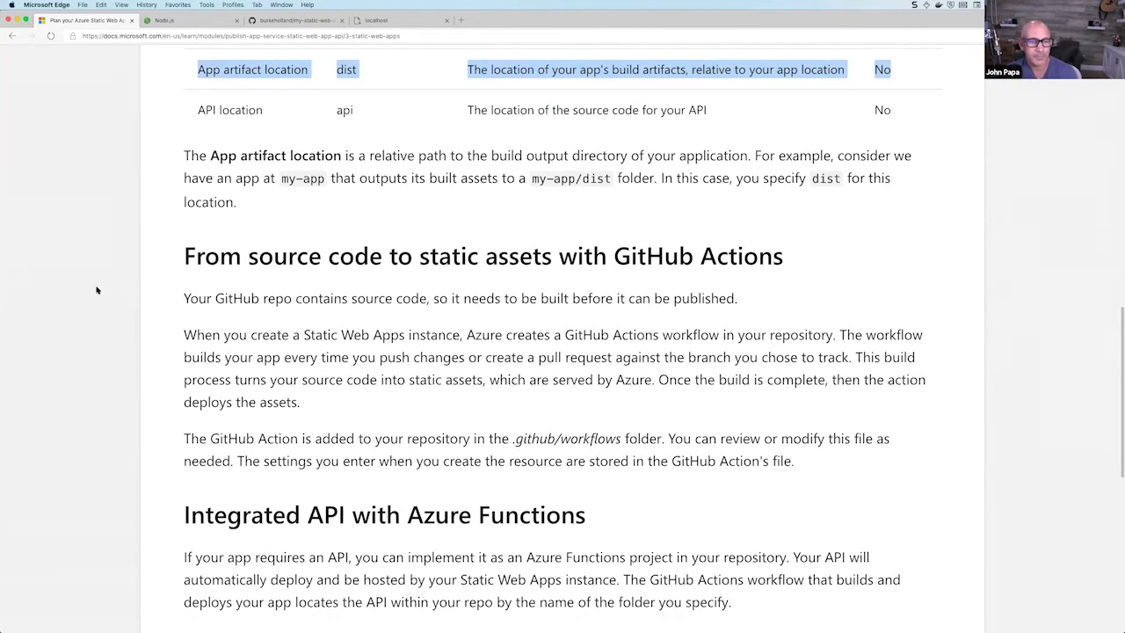
{"action": "scroll", "coordinate": [97, 290], "scroll_direction": "down", "scroll_amount": 3}
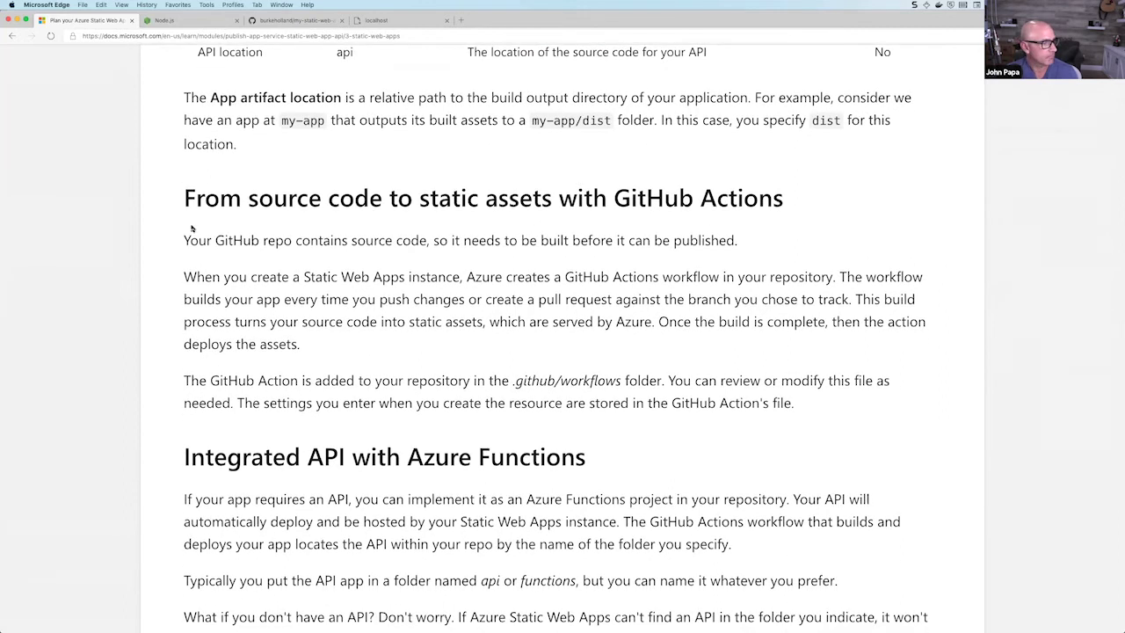
{"action": "left_click_drag", "start_coordinate": [180, 198], "coordinate": [981, 185]}
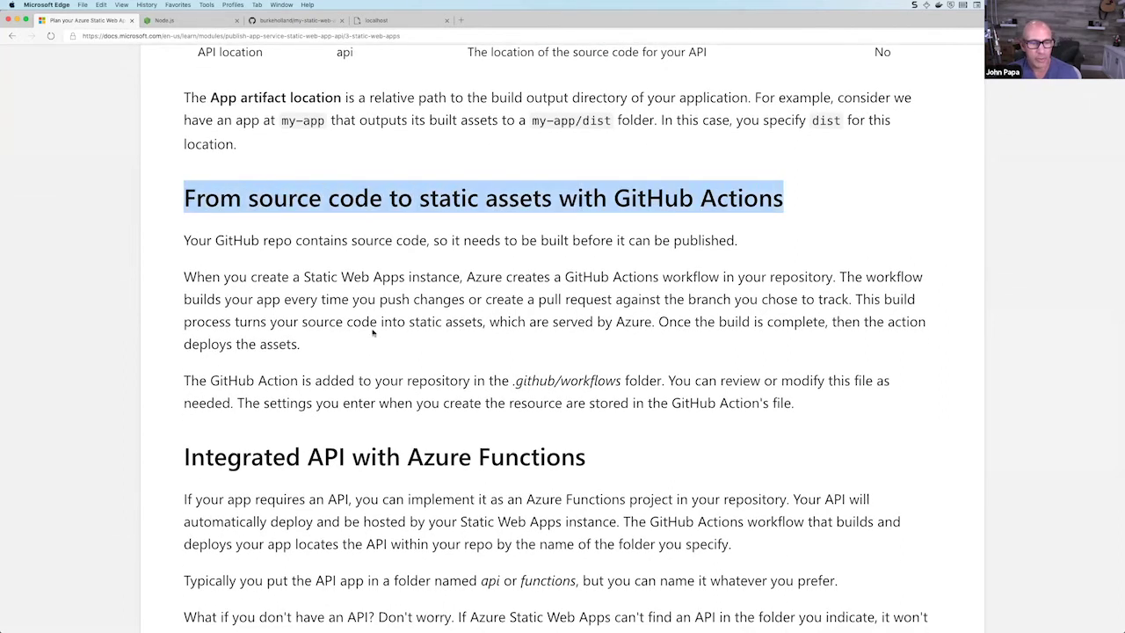
Highlight the Integrated API with Azure Functions passage and continue to the Exercise - Create an Azure Static Web App unit.
{"action": "scroll", "coordinate": [373, 332], "scroll_direction": "down", "scroll_amount": 5}
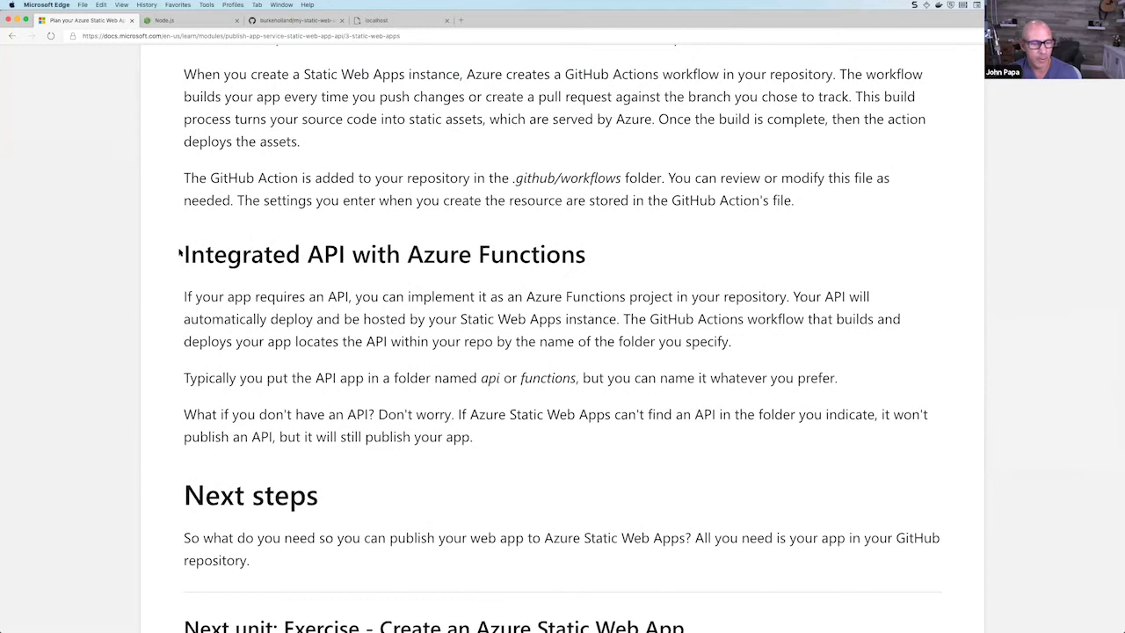
{"action": "left_click_drag", "start_coordinate": [180, 254], "coordinate": [397, 395]}
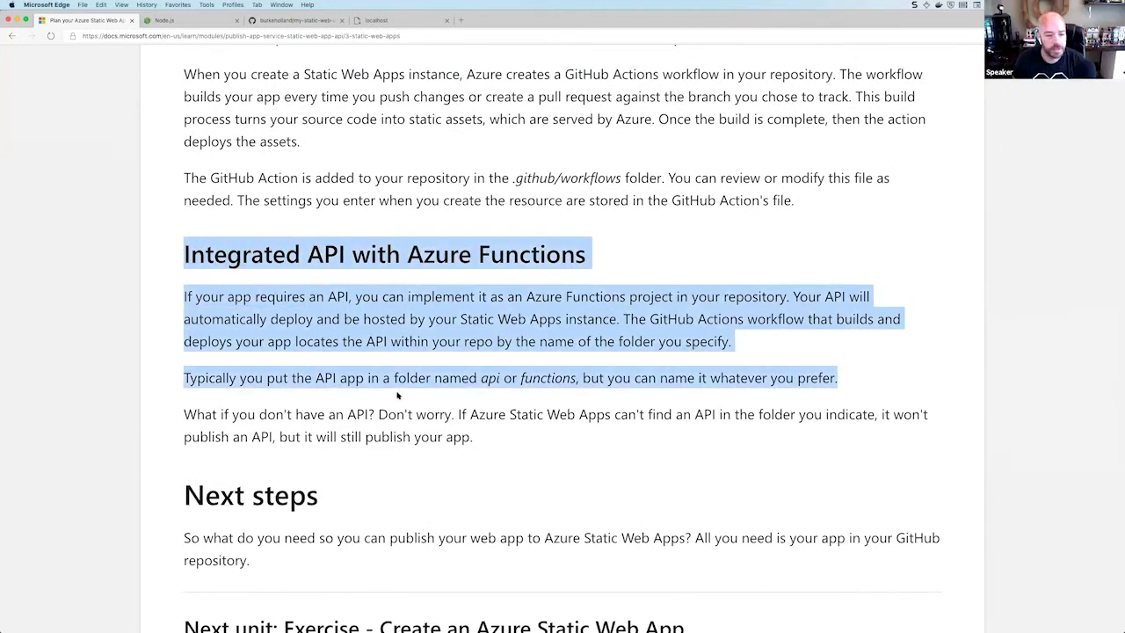
{"action": "left_click", "coordinate": [384, 430]}
{"action": "scroll", "coordinate": [378, 397], "scroll_direction": "down", "scroll_amount": 5}
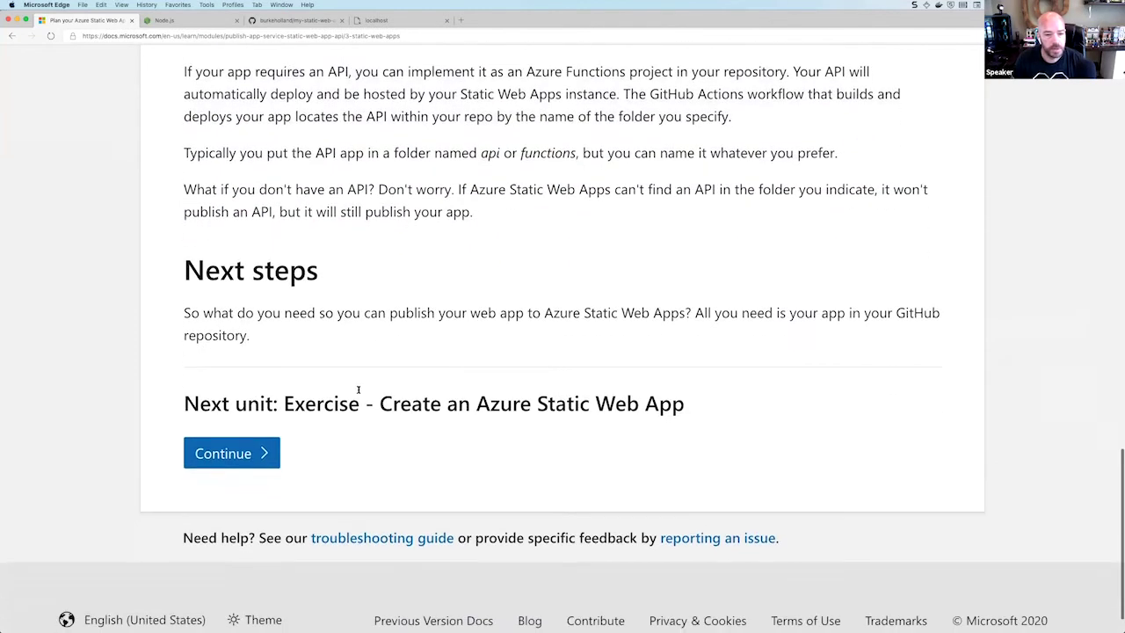
{"action": "left_click", "coordinate": [231, 466]}
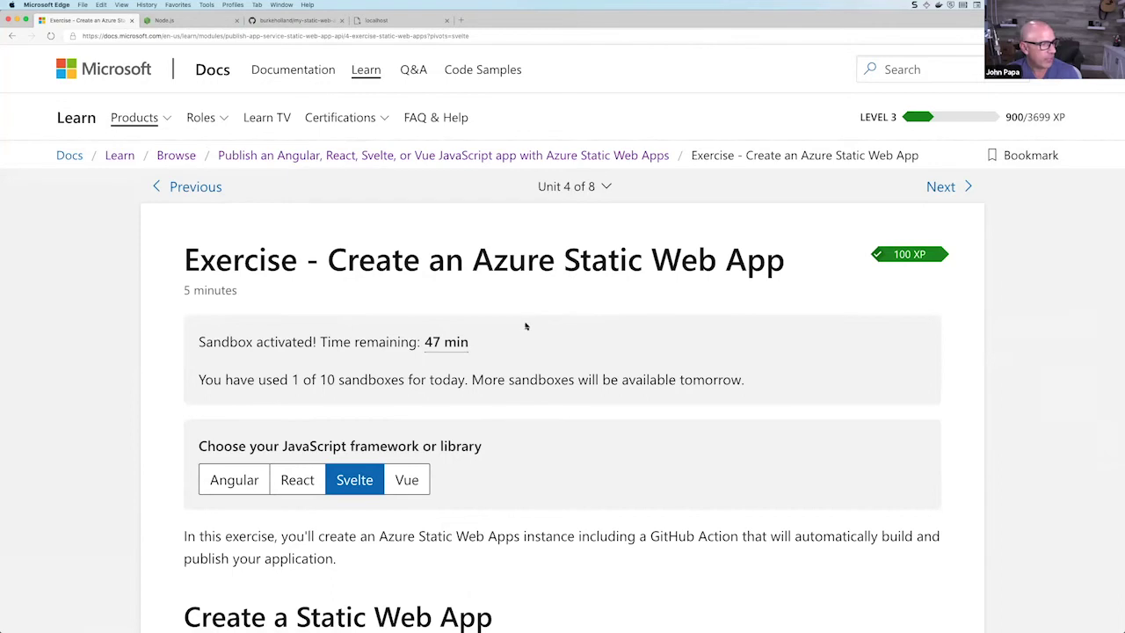
Review the exercise from the sandbox and Svelte selection through the instructions for installing the Azure Static Web Apps extension.
{"action": "scroll", "coordinate": [524, 326], "scroll_direction": "down", "scroll_amount": 3}
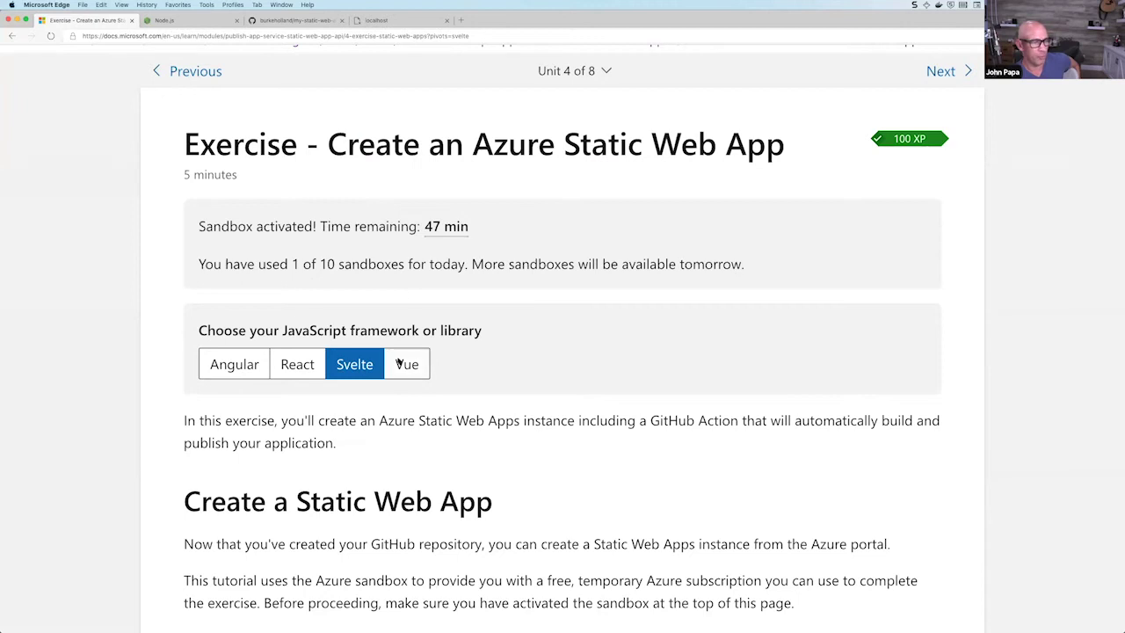
{"action": "scroll", "coordinate": [132, 360], "scroll_direction": "down", "scroll_amount": 3}
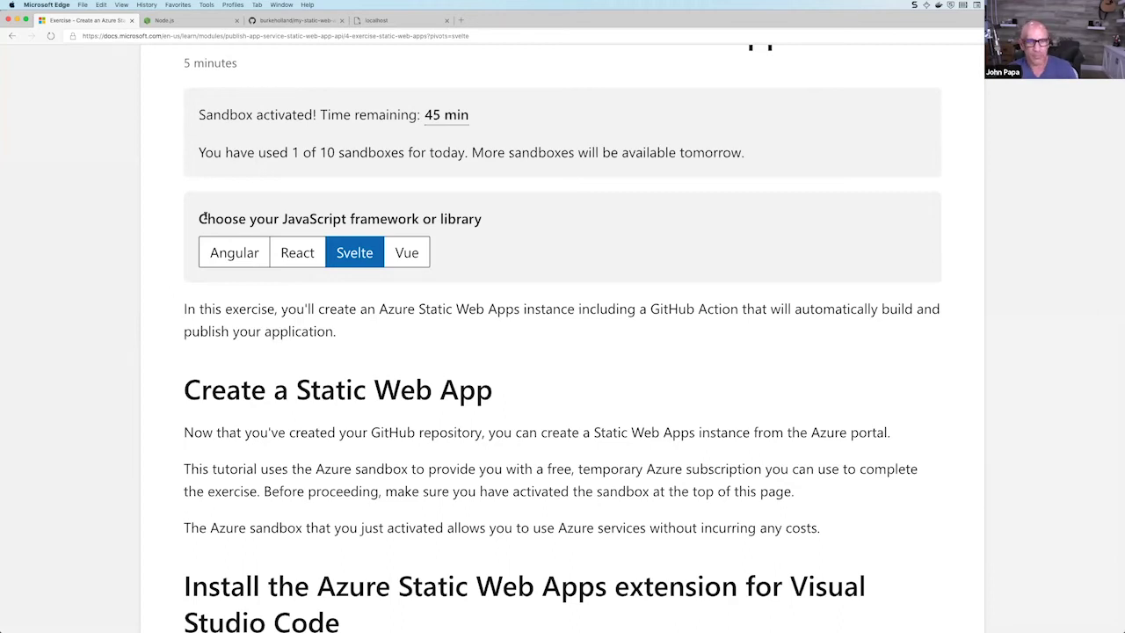
{"action": "scroll", "coordinate": [211, 222], "scroll_direction": "down", "scroll_amount": 3}
{"action": "scroll", "coordinate": [216, 226], "scroll_direction": "down", "scroll_amount": 2}
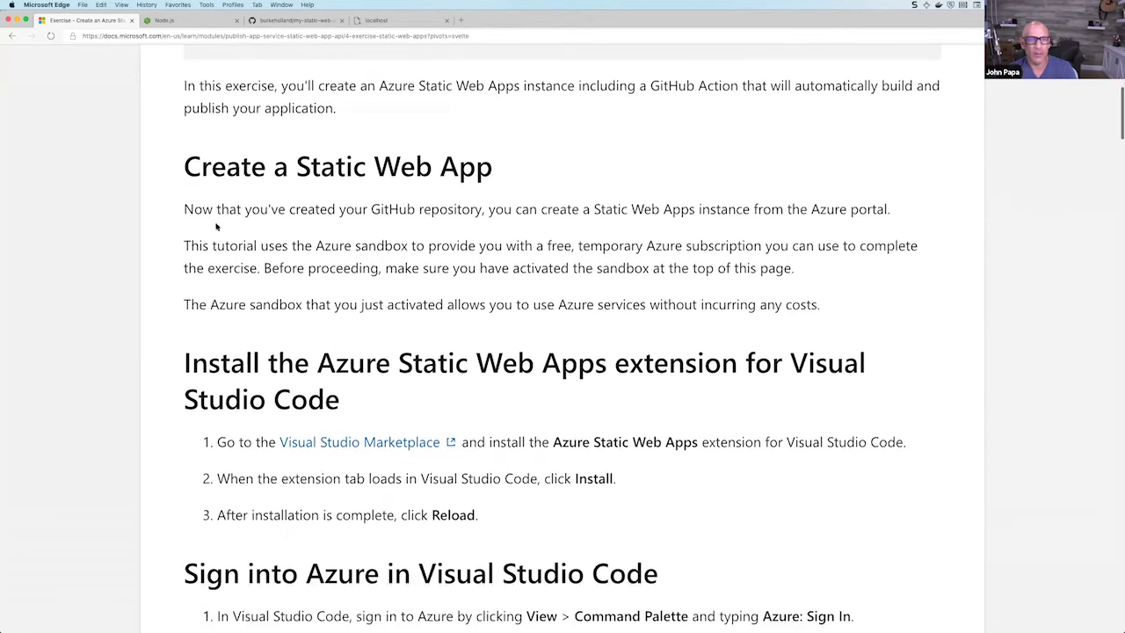
{"action": "scroll", "coordinate": [215, 227], "scroll_direction": "down", "scroll_amount": 1}
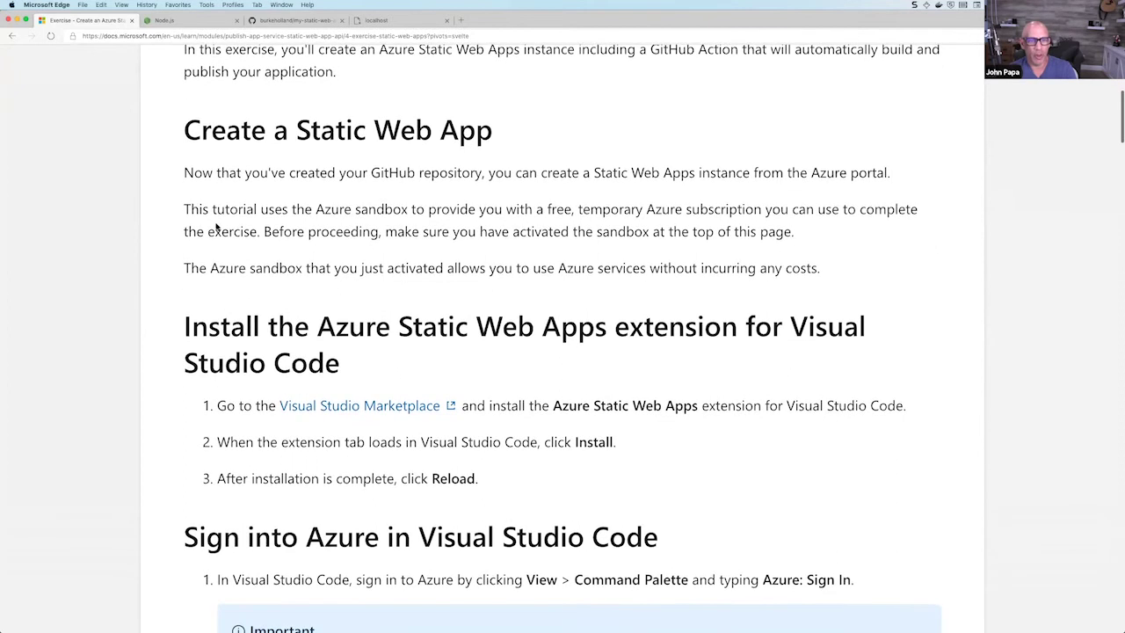
{"action": "scroll", "coordinate": [215, 225], "scroll_direction": "down", "scroll_amount": 1}
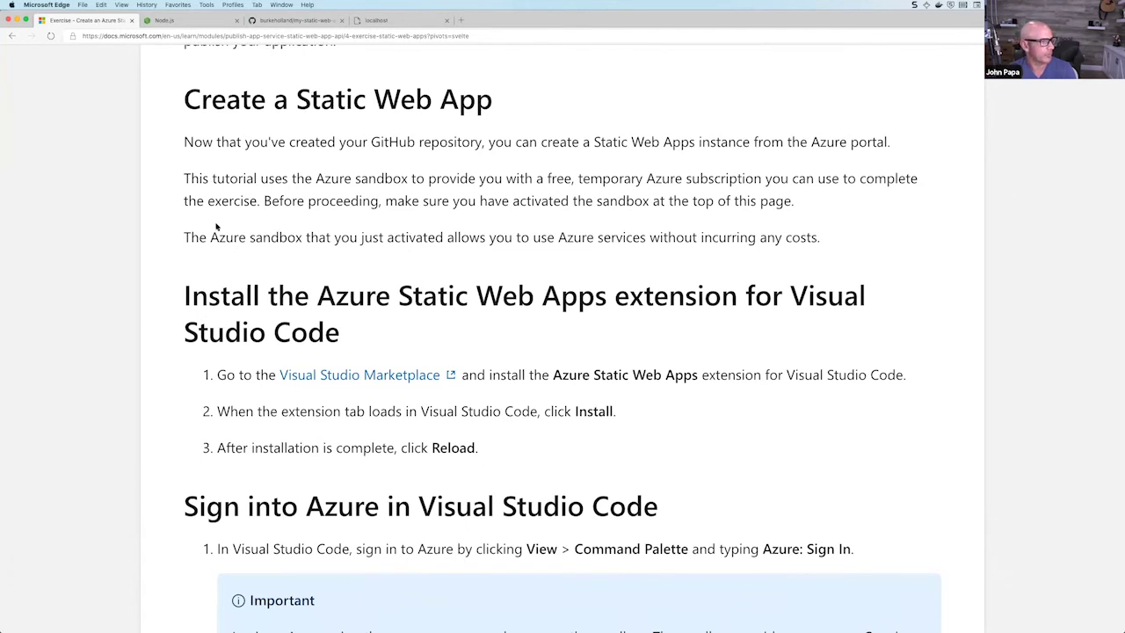
{"action": "scroll", "coordinate": [215, 226], "scroll_direction": "down", "scroll_amount": 2}
{"action": "scroll", "coordinate": [216, 224], "scroll_direction": "up", "scroll_amount": 1}
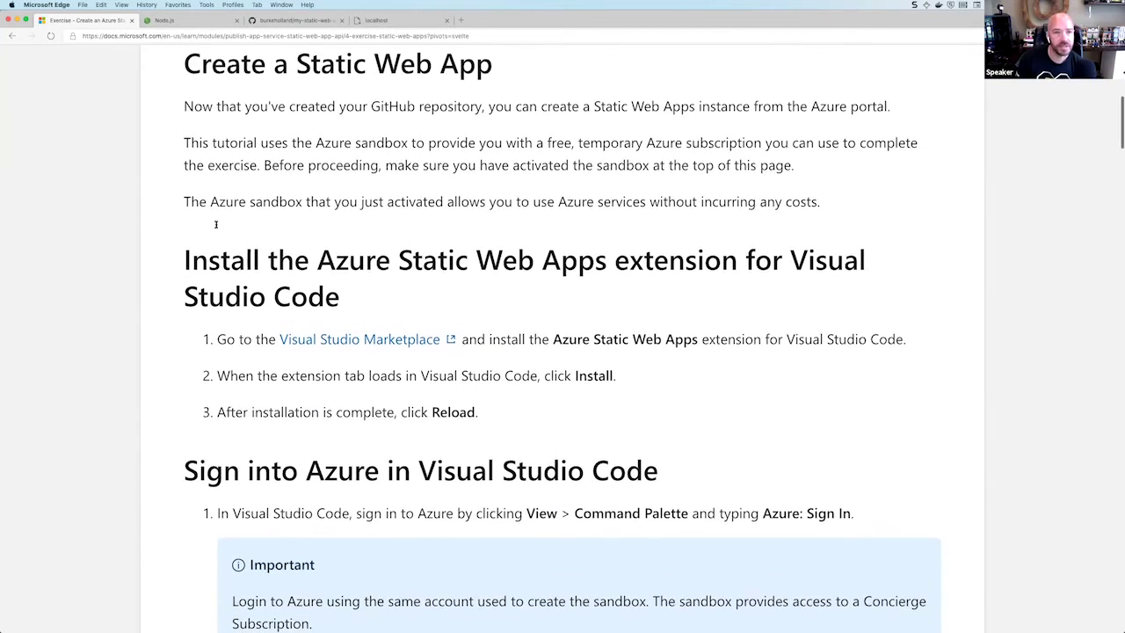
{"action": "scroll", "coordinate": [216, 226], "scroll_direction": "up", "scroll_amount": 1}
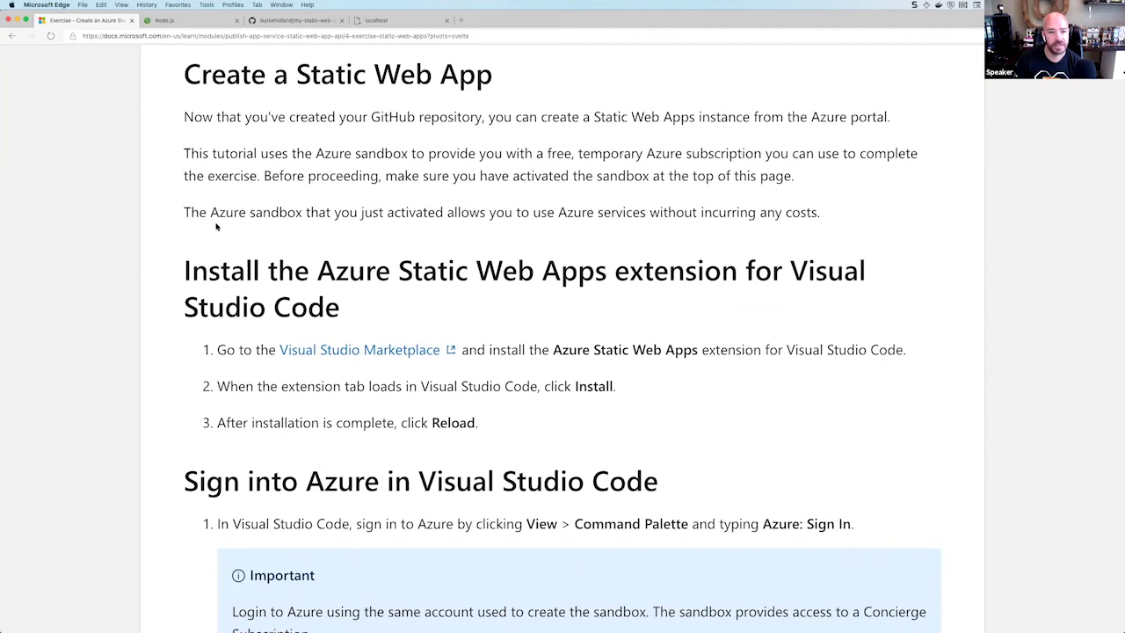
{"action": "scroll", "coordinate": [215, 226], "scroll_direction": "down", "scroll_amount": 1}
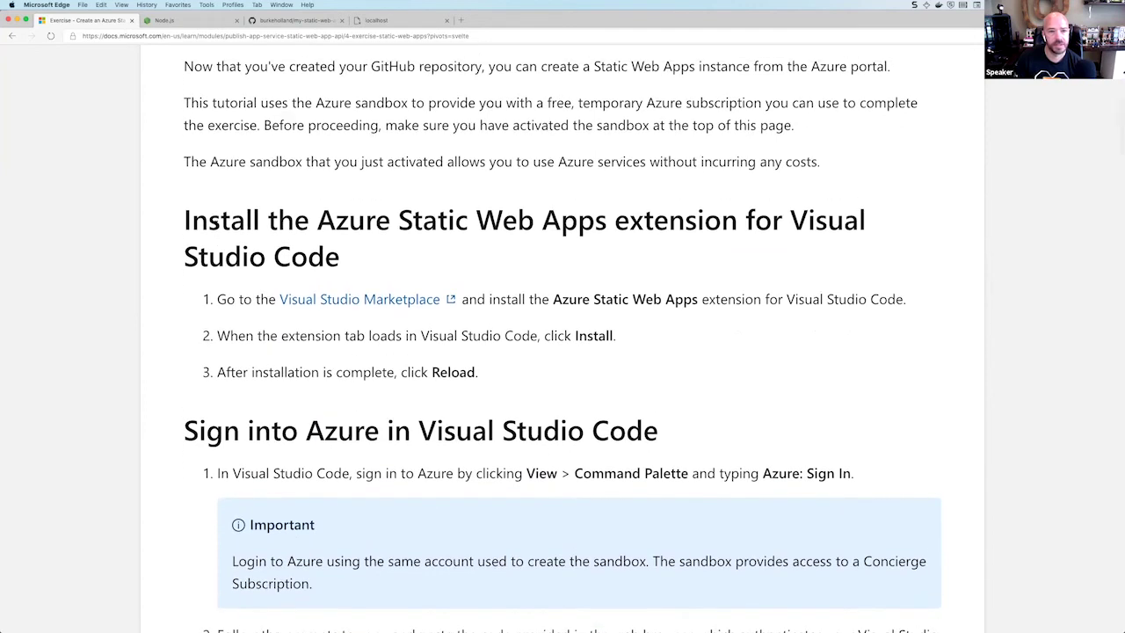
{"action": "scroll", "coordinate": [170, 239], "scroll_direction": "down", "scroll_amount": 1}
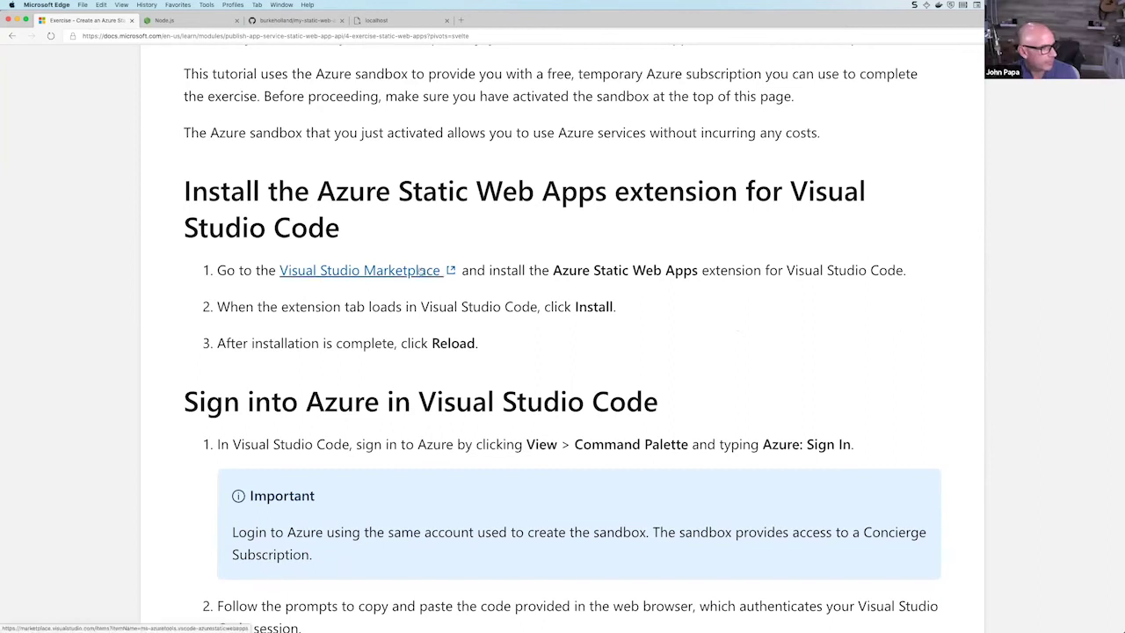
Open the exercise's Visual Studio Marketplace link and enlarge the Azure Static Web Apps (Preview) extension page.
{"action": "left_click", "coordinate": [410, 269]}
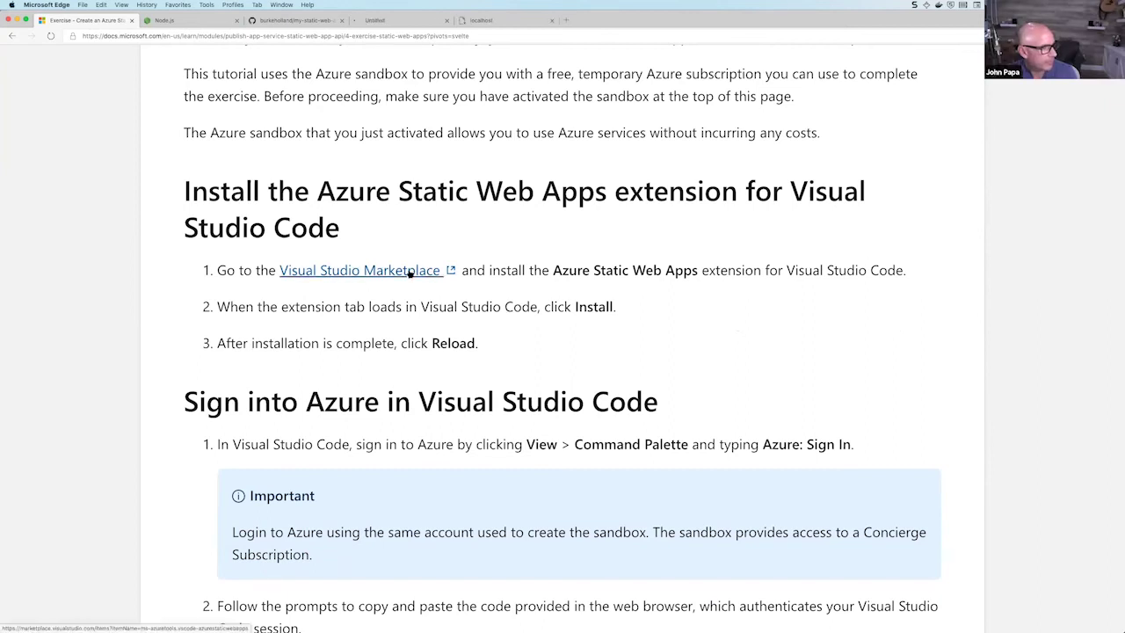
{"action": "left_click", "coordinate": [415, 21]}
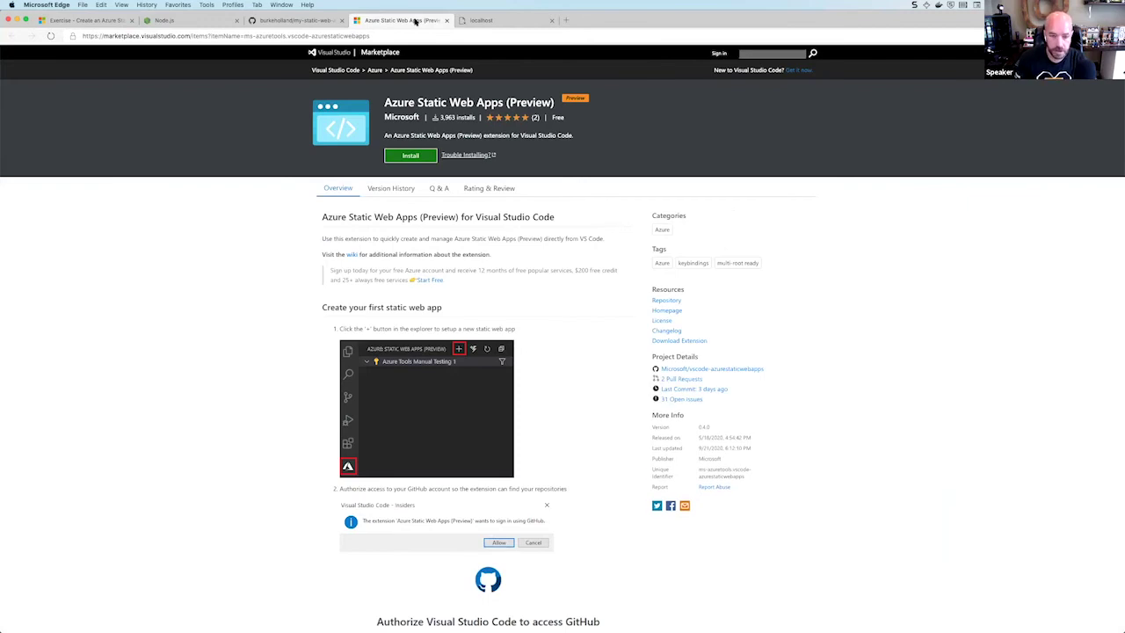
{"action": "key", "text": "super+equal"}
{"action": "key", "text": "super+equal"}
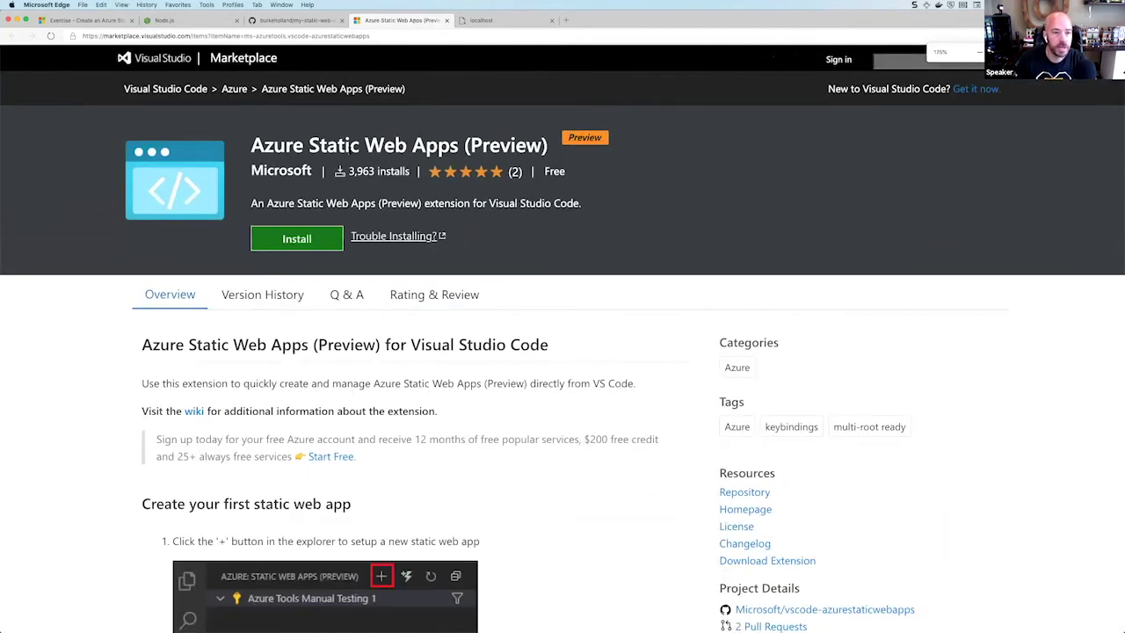
Start installing the Azure Static Web Apps extension from the Marketplace and allow the site to open Visual Studio Code.
{"action": "left_click", "coordinate": [301, 239]}
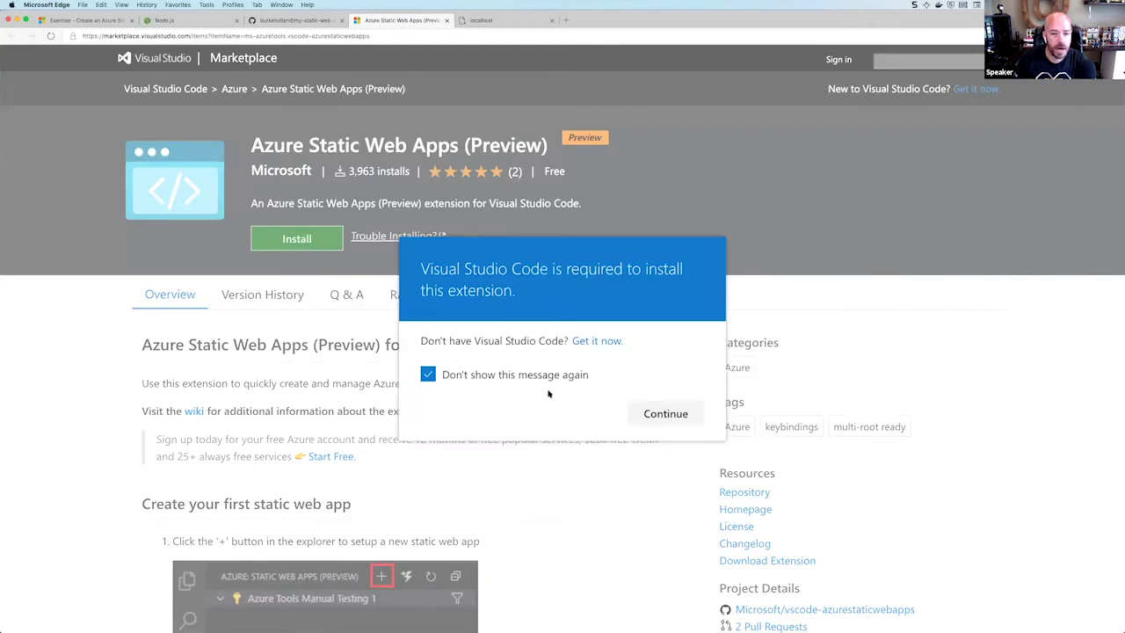
{"action": "left_click", "coordinate": [666, 414]}
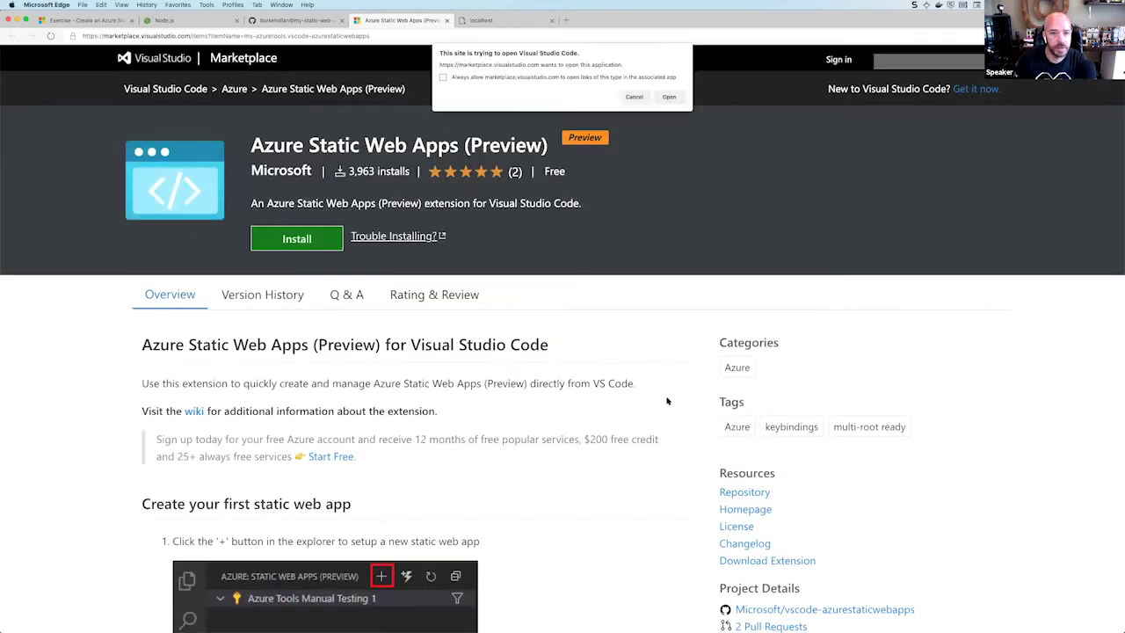
{"action": "left_click", "coordinate": [669, 97]}
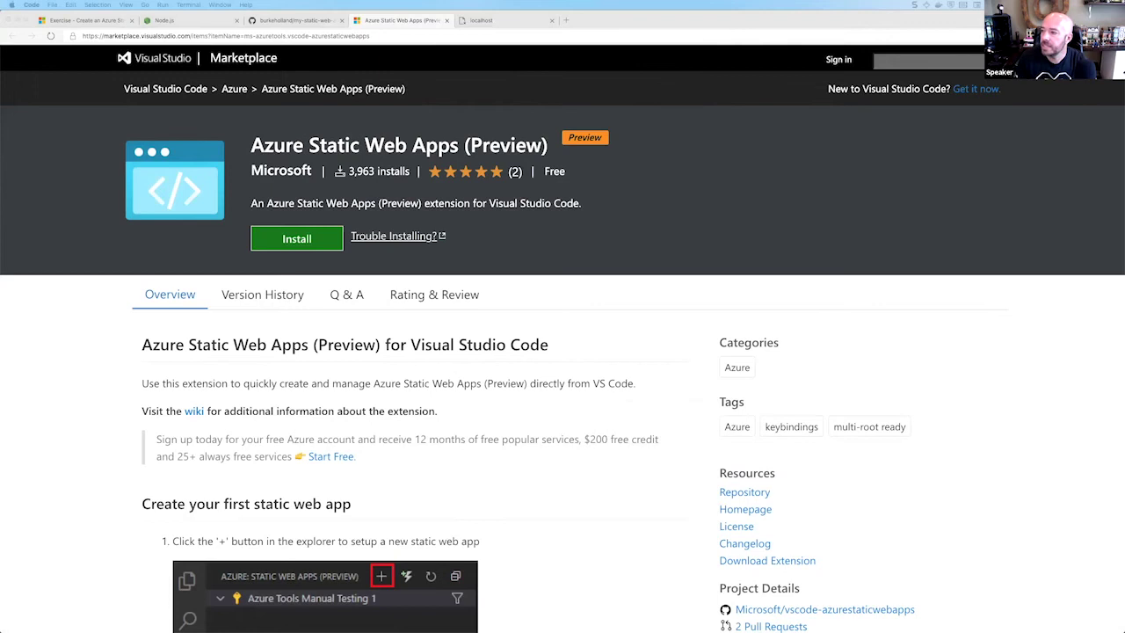
Bring the Visual Studio Code window into view, maximize it, and install the Azure Static Web Apps (Preview) extension.
{"action": "left_click_drag", "start_coordinate": [1098, 69], "coordinate": [610, 59]}
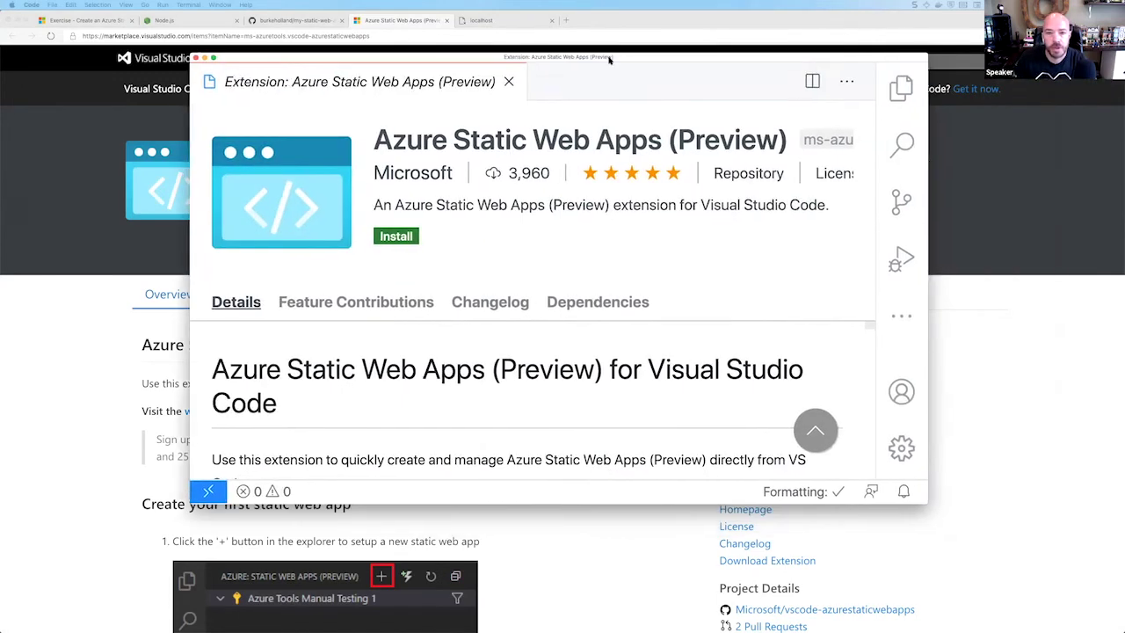
{"action": "key", "text": "ctrl+alt+Return"}
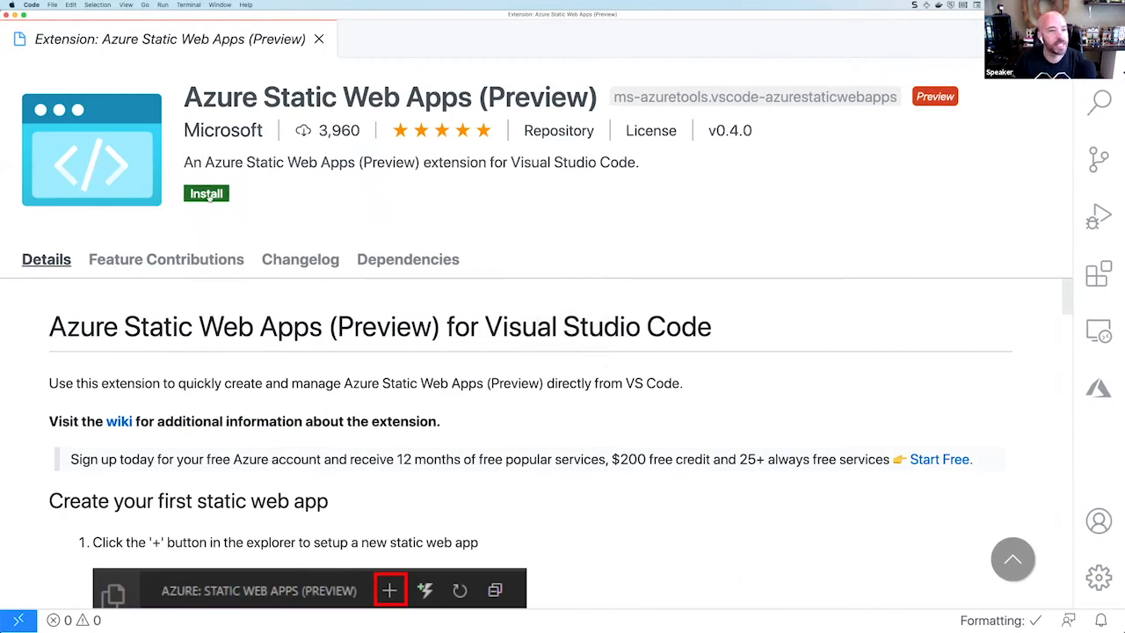
{"action": "left_click", "coordinate": [207, 194]}
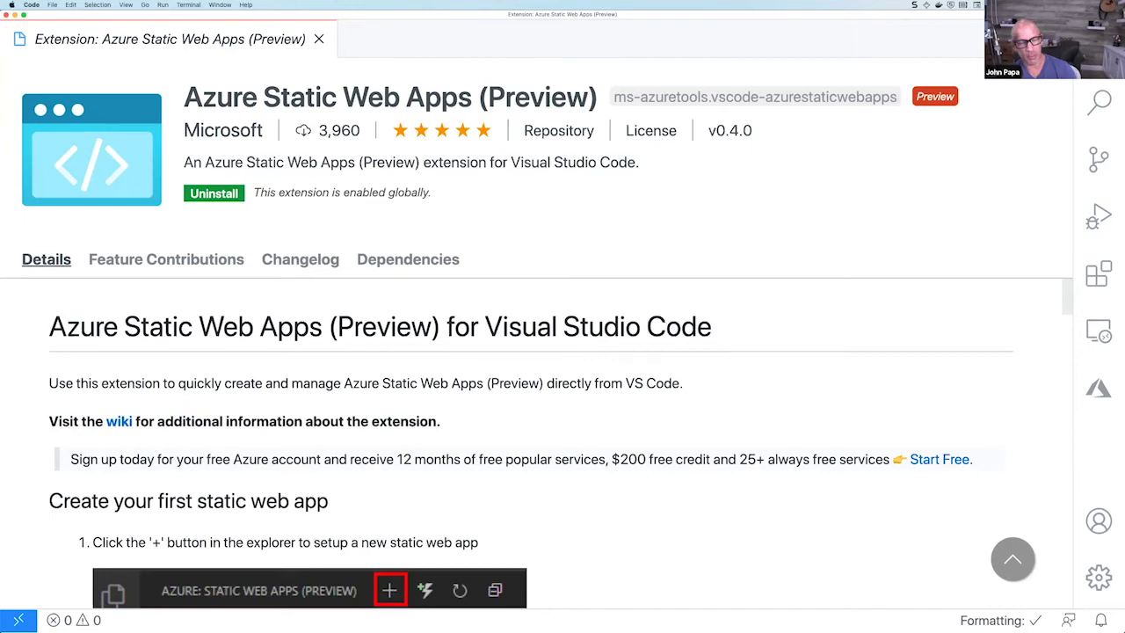
{"action": "left_click", "coordinate": [1098, 588]}
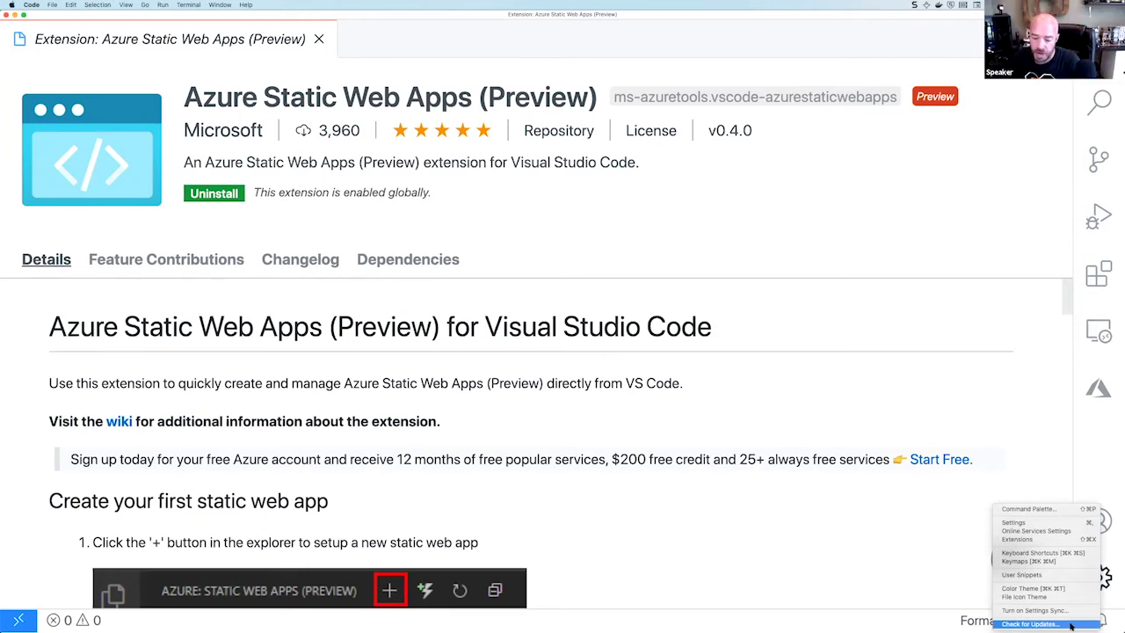
{"action": "left_click", "coordinate": [1071, 625]}
{"action": "left_click", "coordinate": [1105, 577]}
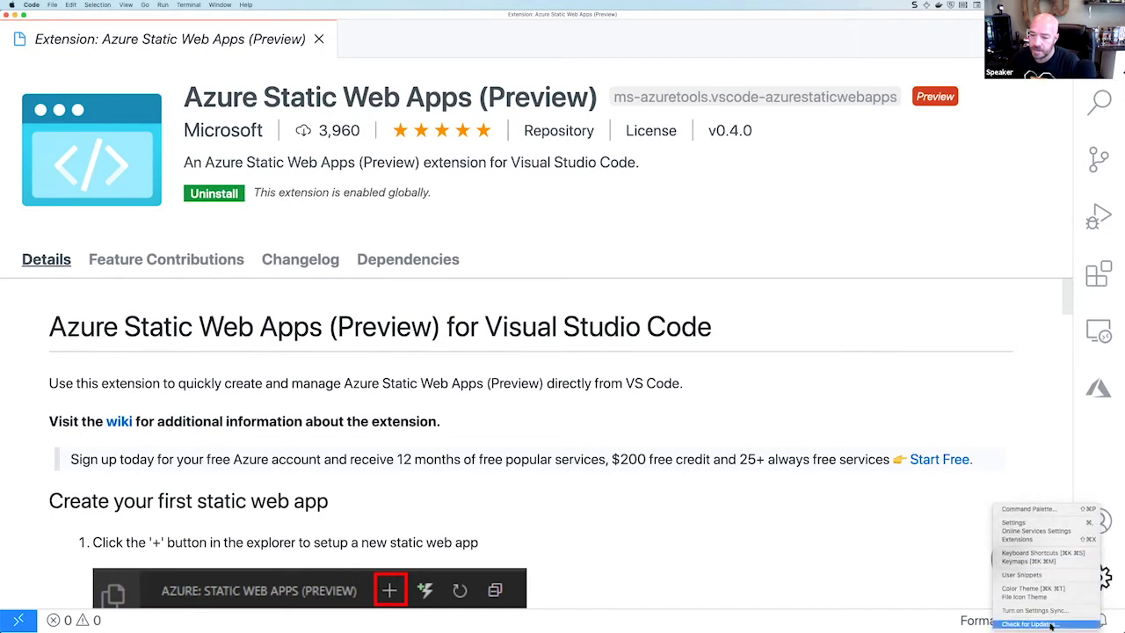
{"action": "left_click", "coordinate": [1025, 446]}
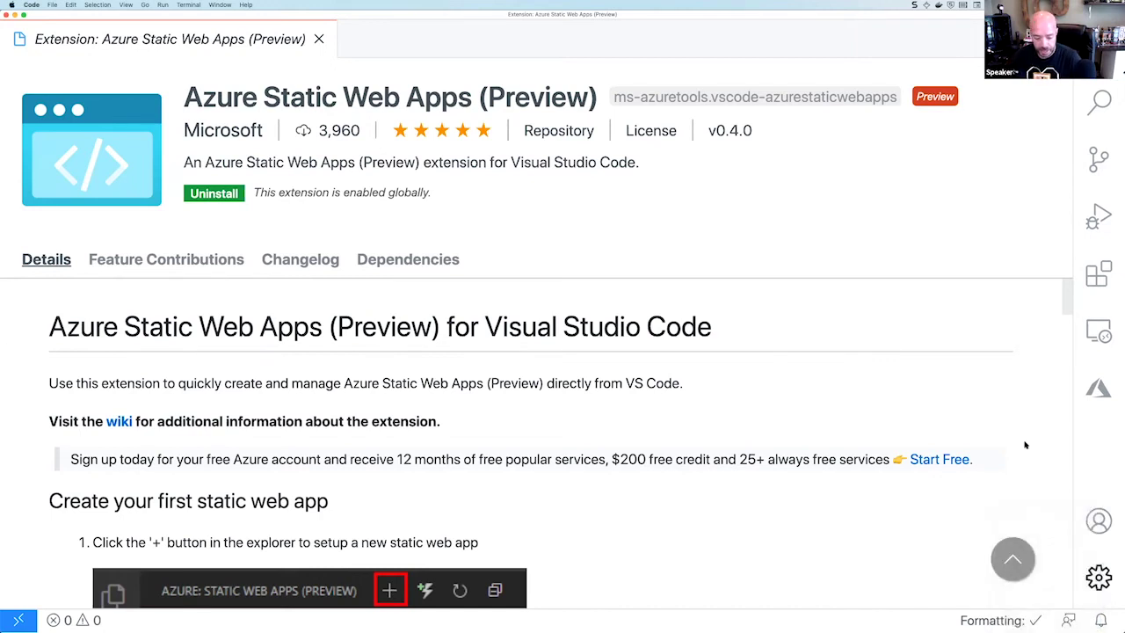
Toggle the side bar position so the activity bar sits on the opposite side of the window.
{"action": "key", "text": "super+shift+p"}
{"action": "type", "text": "toggle"}
{"action": "key", "text": "Return"}
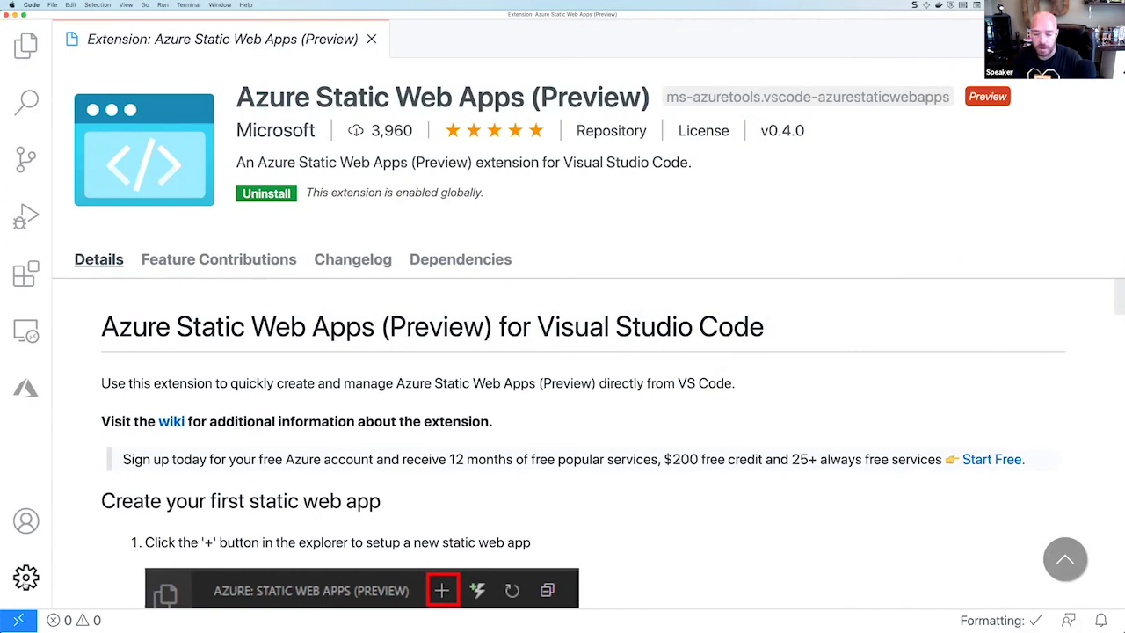
Examine the manage options and the activity bar's list of views for the Azure entry.
{"action": "left_click", "coordinate": [25, 578]}
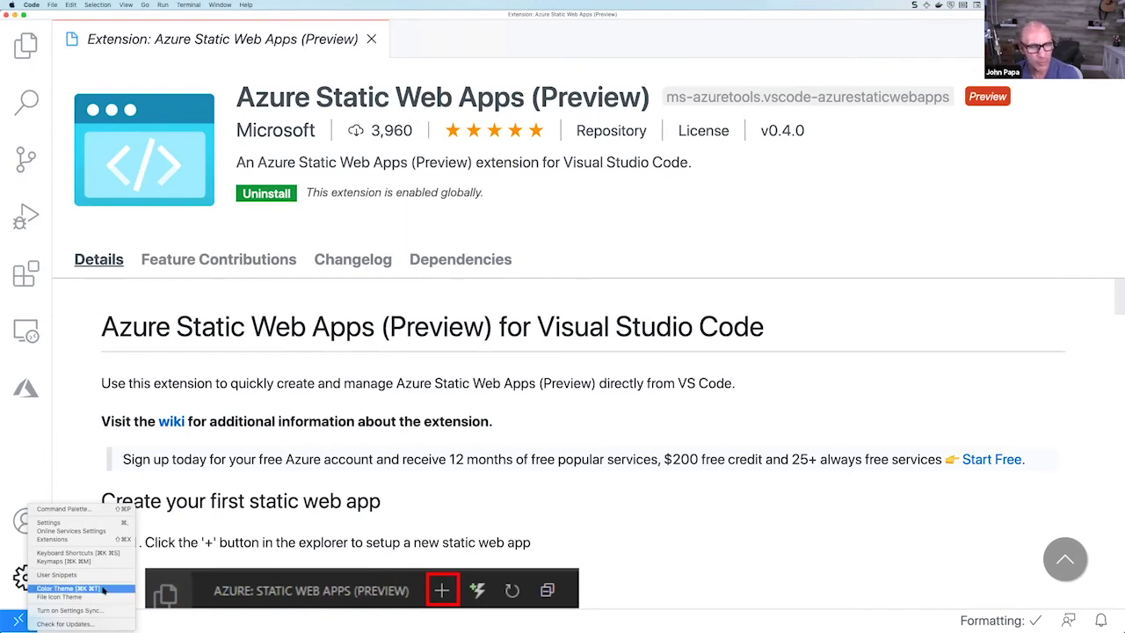
{"action": "left_click", "coordinate": [530, 504]}
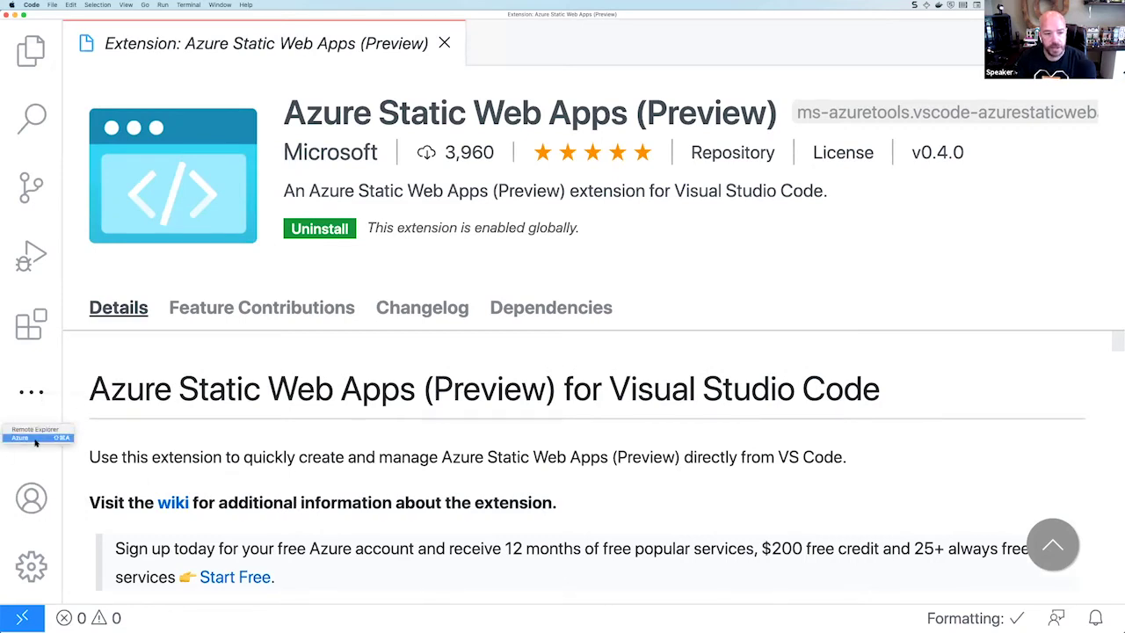
{"action": "left_click", "coordinate": [150, 360]}
{"action": "key", "text": "super+minus"}
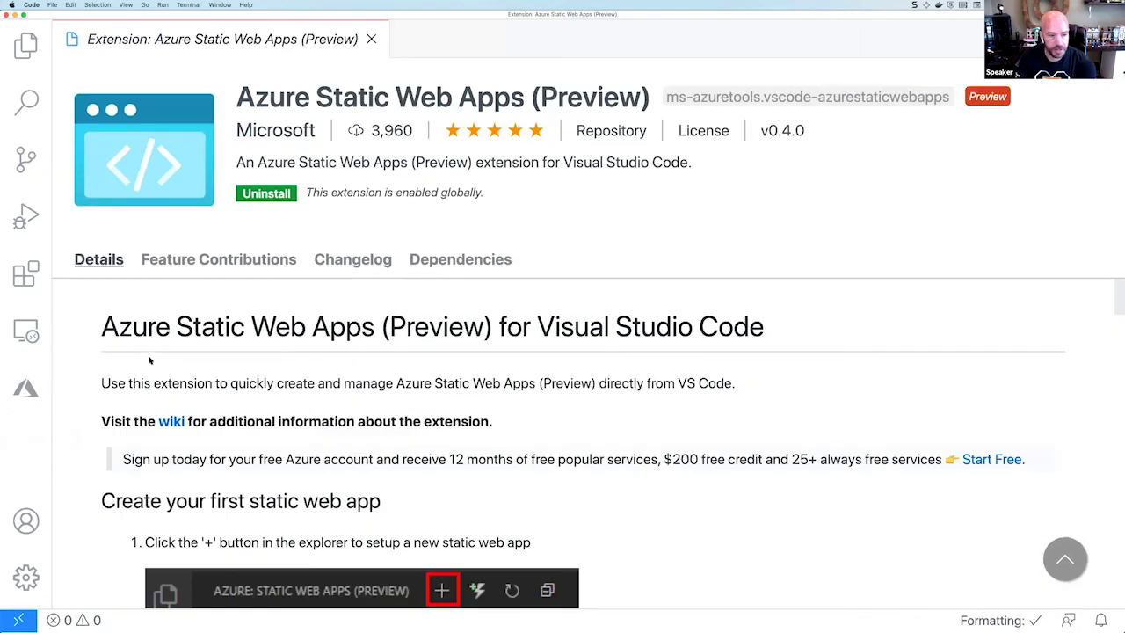
{"action": "right_click", "coordinate": [23, 426]}
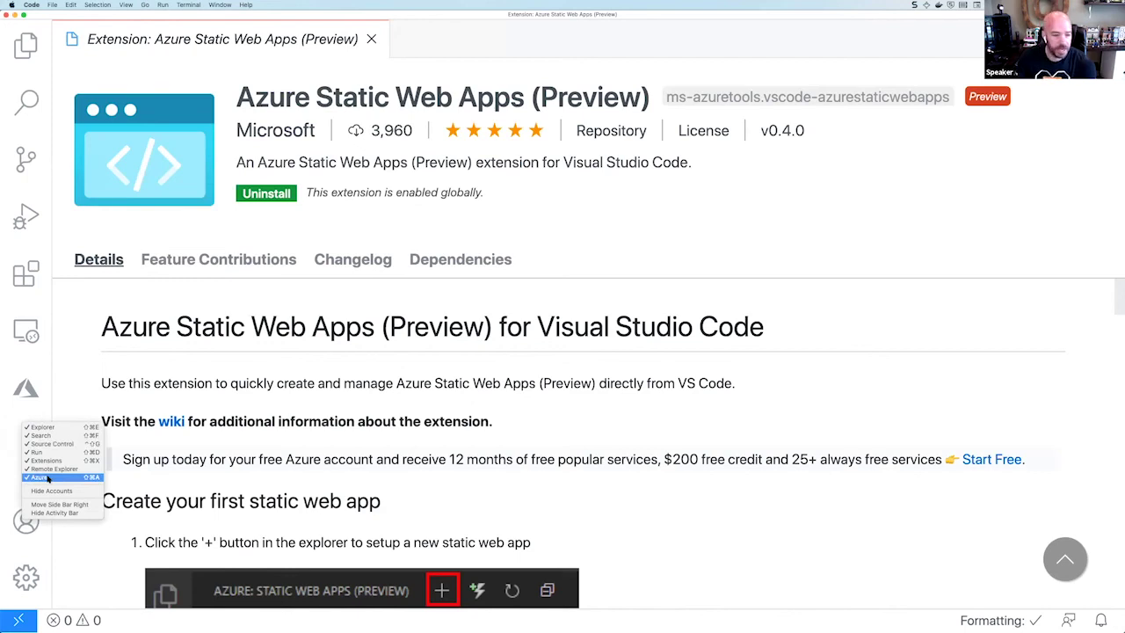
{"action": "left_click", "coordinate": [548, 450]}
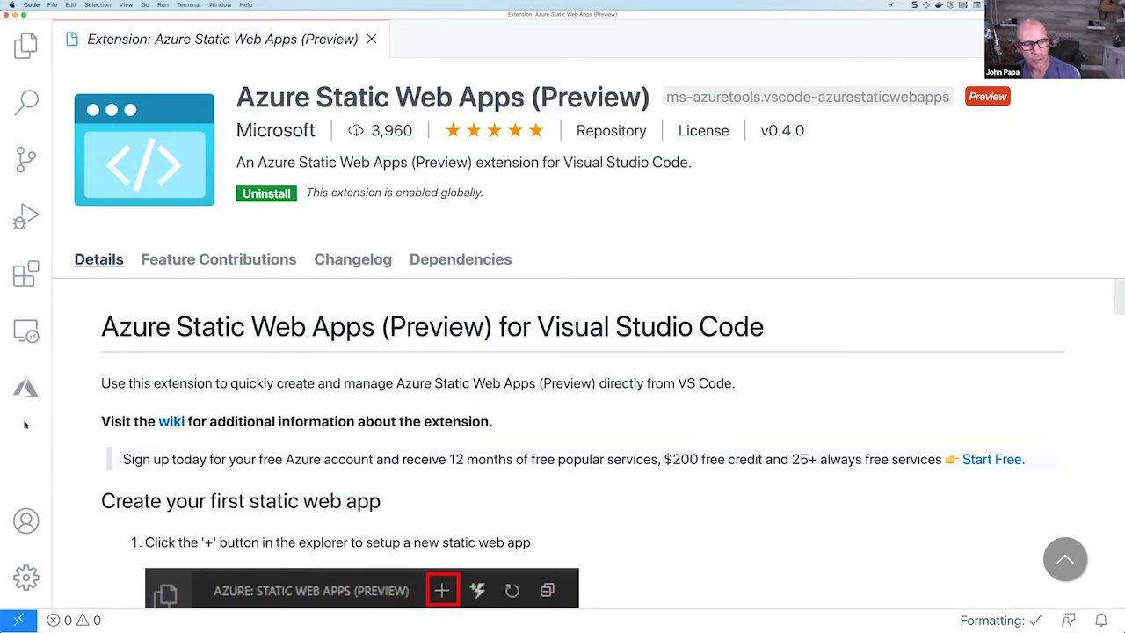
{"action": "key", "text": "super+shift+p"}
{"action": "type", "text": "rea"}
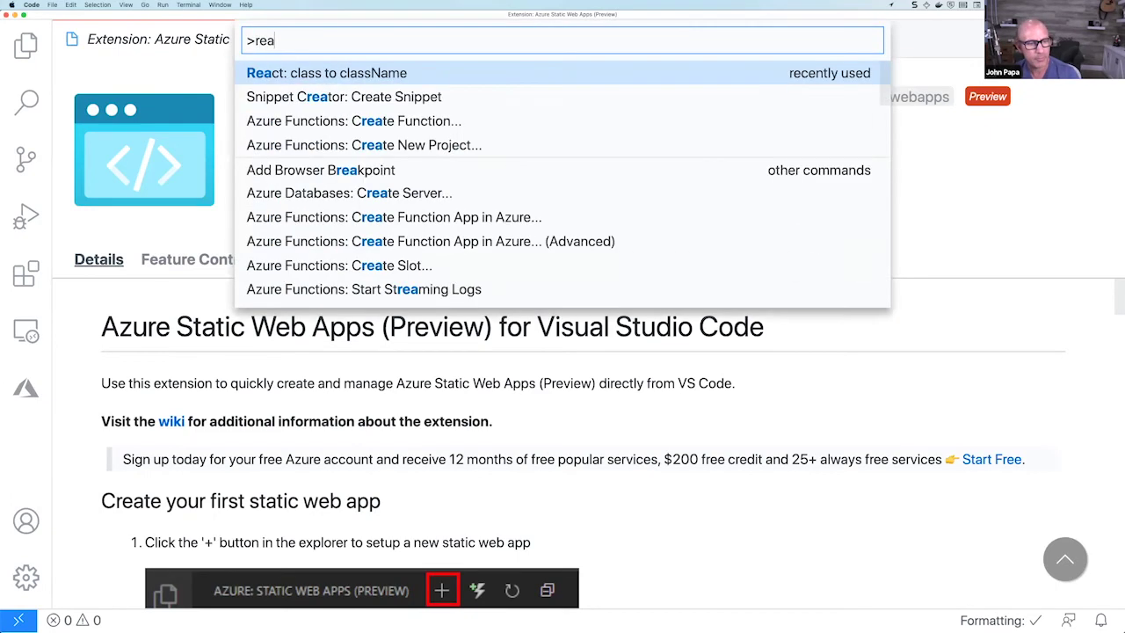
{"action": "key", "text": "BackSpace"}
{"action": "key", "text": "BackSpace"}
{"action": "key", "text": "BackSpace"}
{"action": "key", "text": "BackSpace"}
{"action": "key", "text": "Escape"}
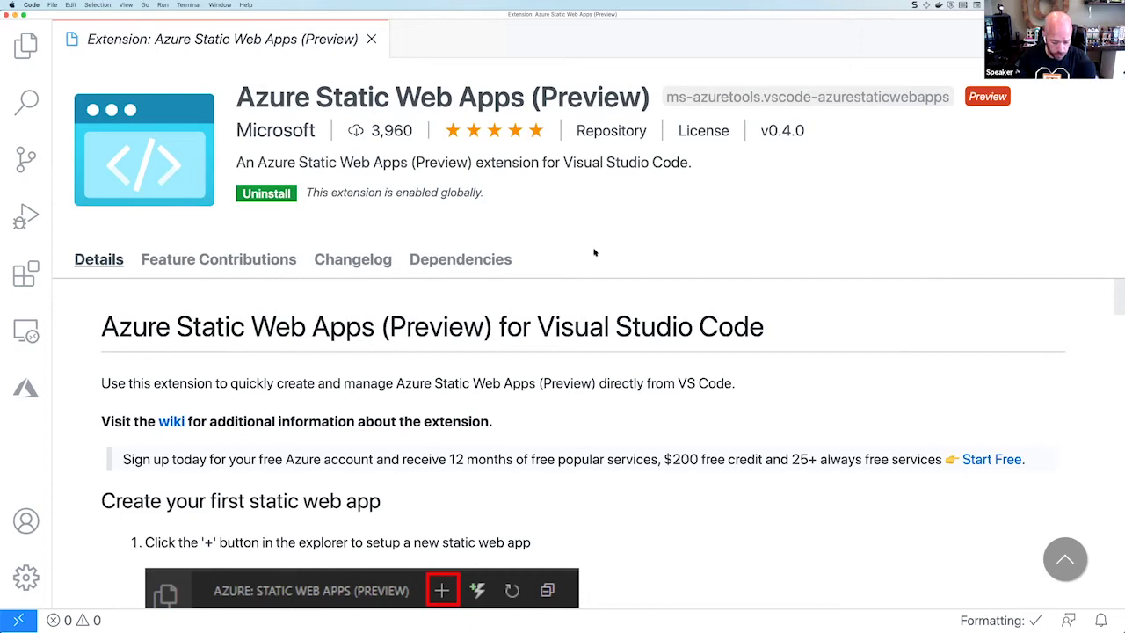
Run the Developer: Reload Window command to reload the editor with the new extension.
{"action": "key", "text": "super+shift+p"}
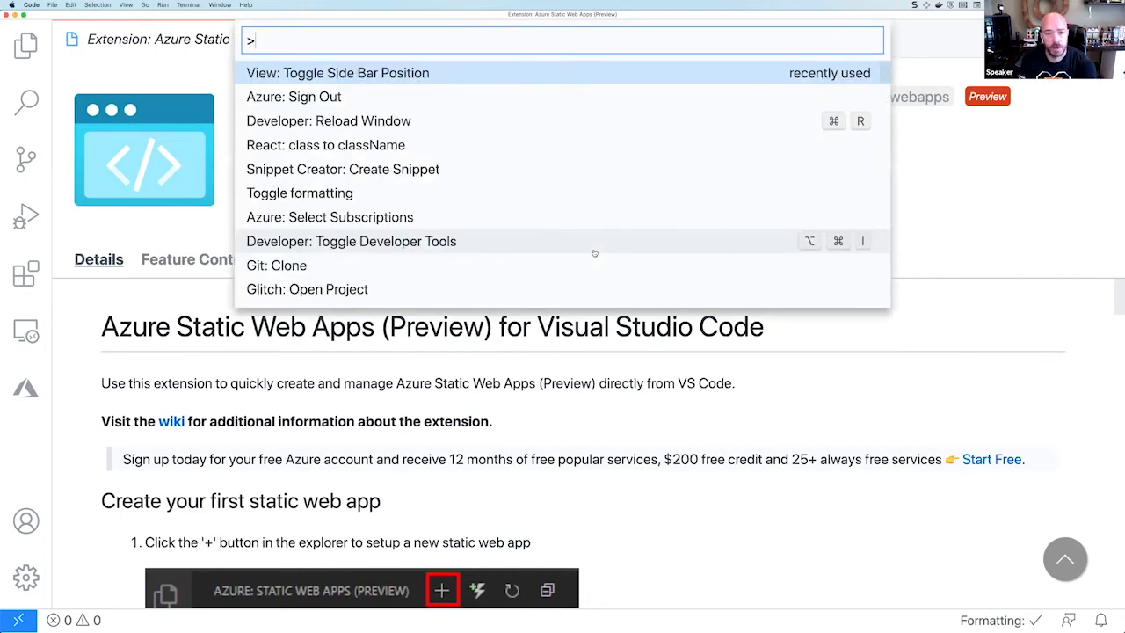
{"action": "type", "text": "reload"}
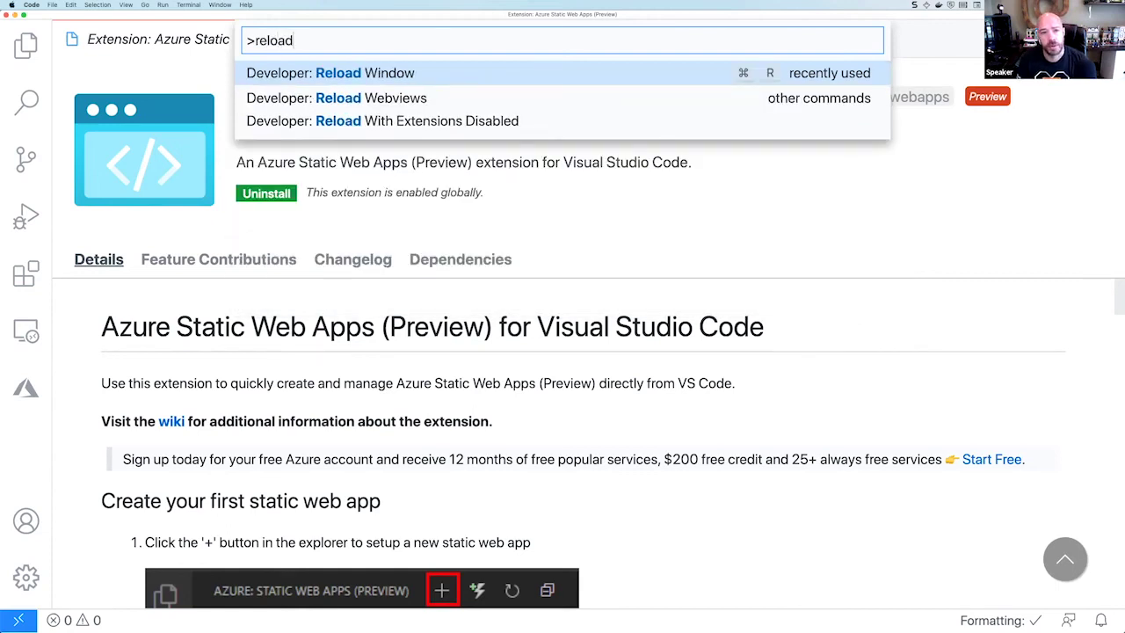
{"action": "key", "text": "Return"}
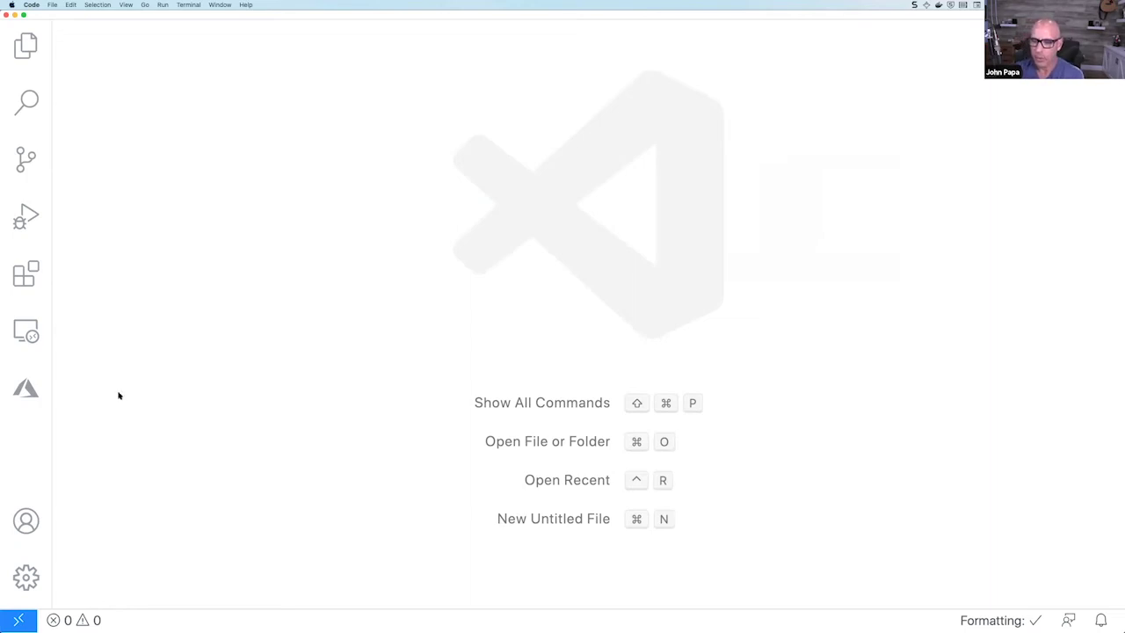
Open the Azure view with its Functions and Databases sections hidden, and widen the side bar.
{"action": "left_click", "coordinate": [25, 388]}
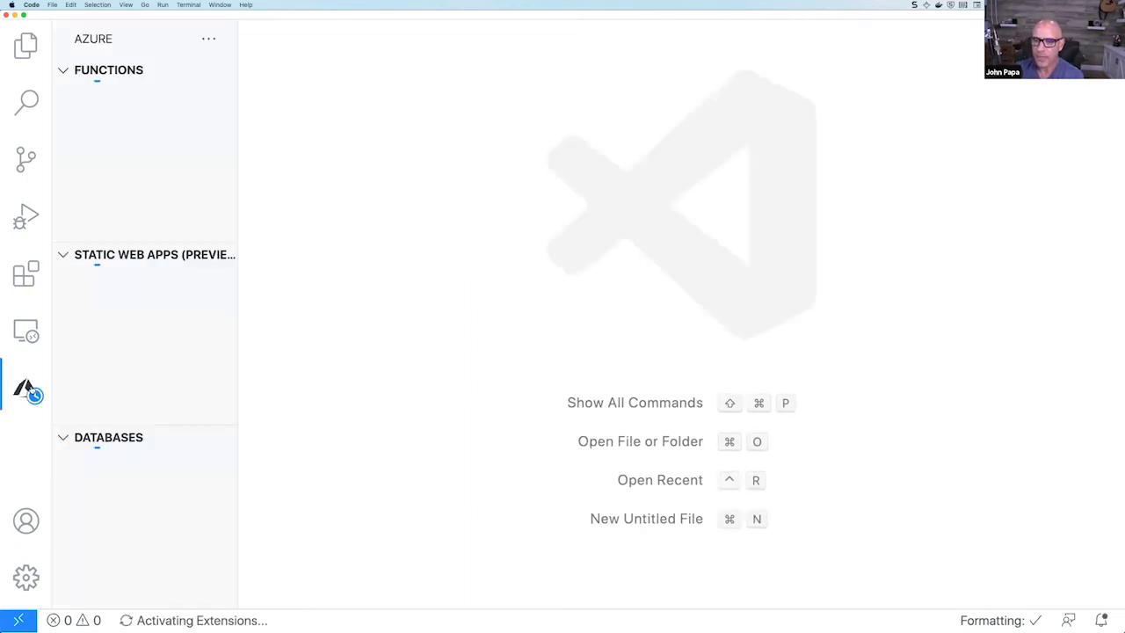
{"action": "left_click", "coordinate": [94, 73]}
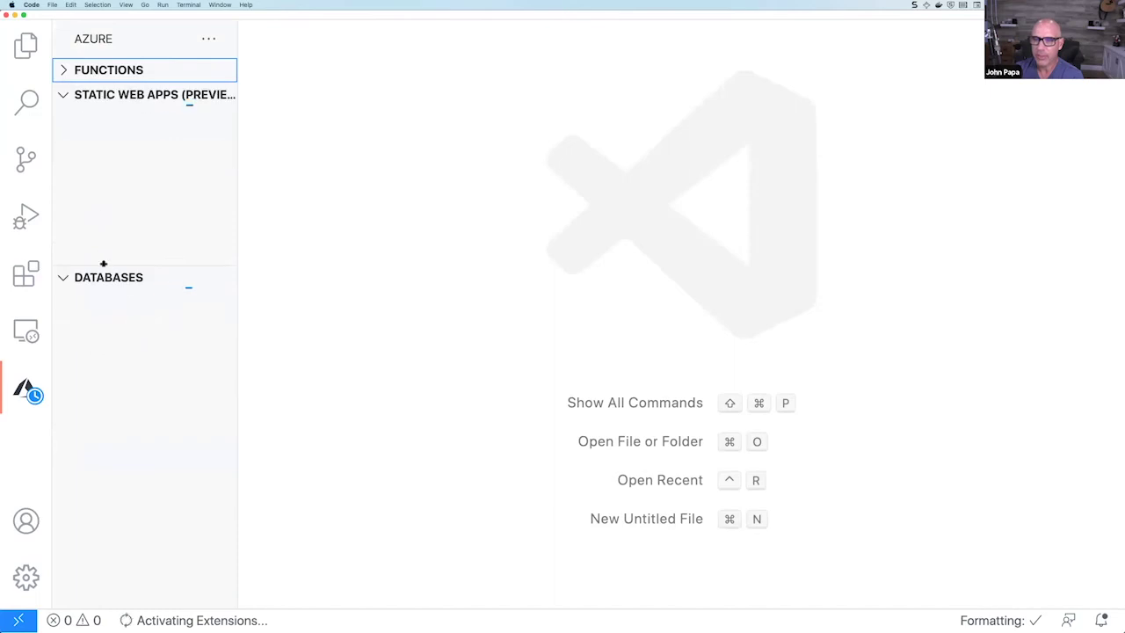
{"action": "right_click", "coordinate": [137, 33]}
{"action": "left_click", "coordinate": [155, 35]}
{"action": "right_click", "coordinate": [137, 33]}
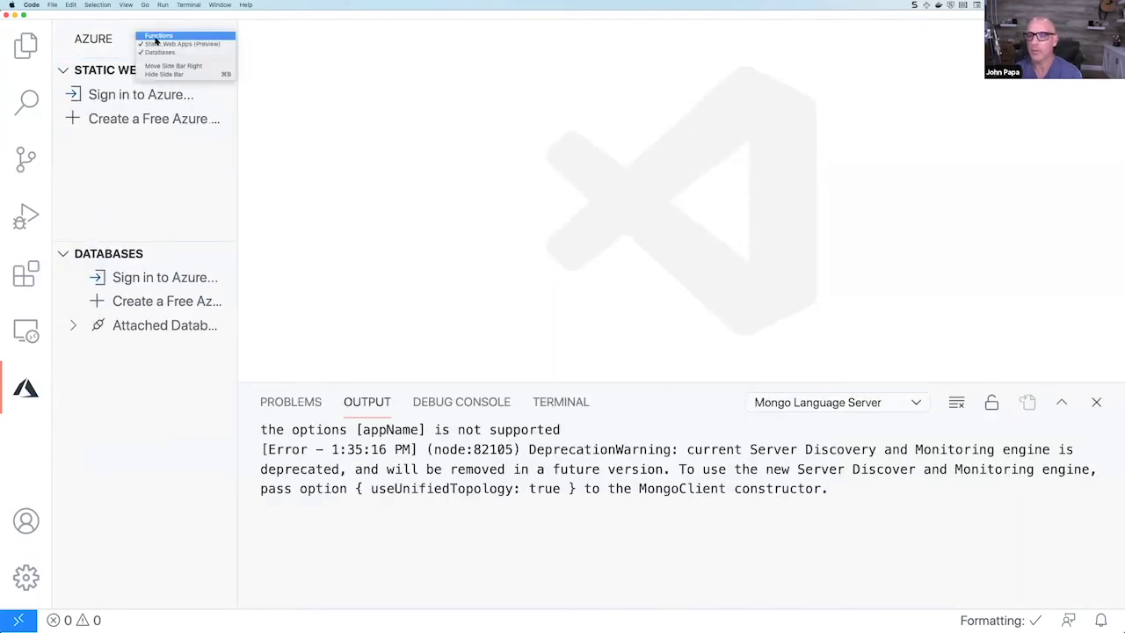
{"action": "left_click", "coordinate": [160, 52]}
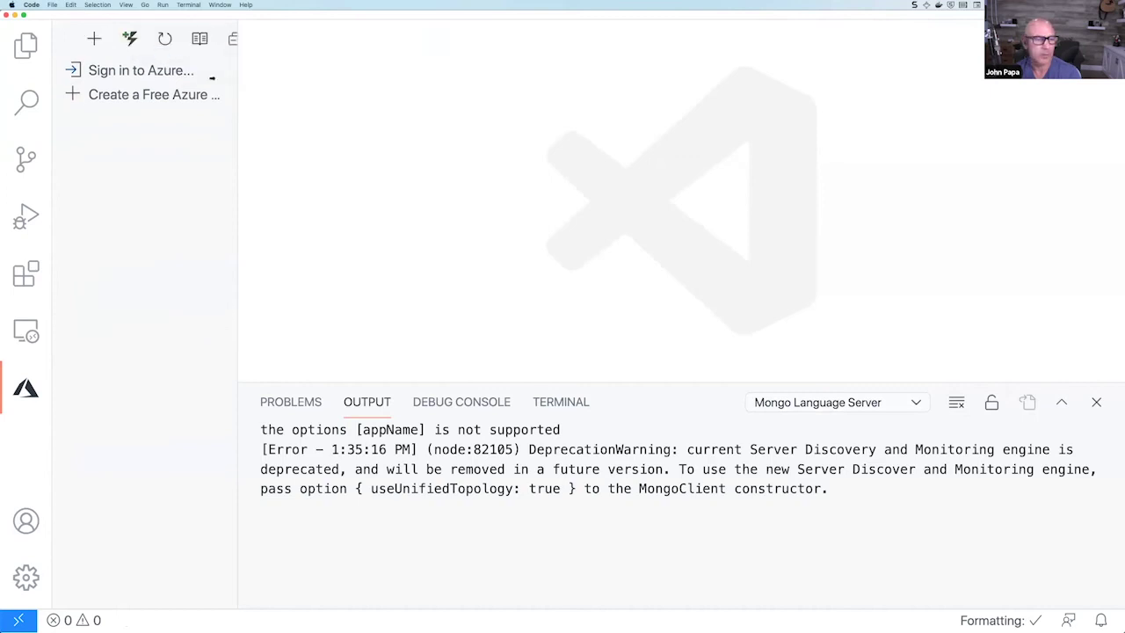
{"action": "left_click_drag", "start_coordinate": [236, 104], "coordinate": [314, 107]}
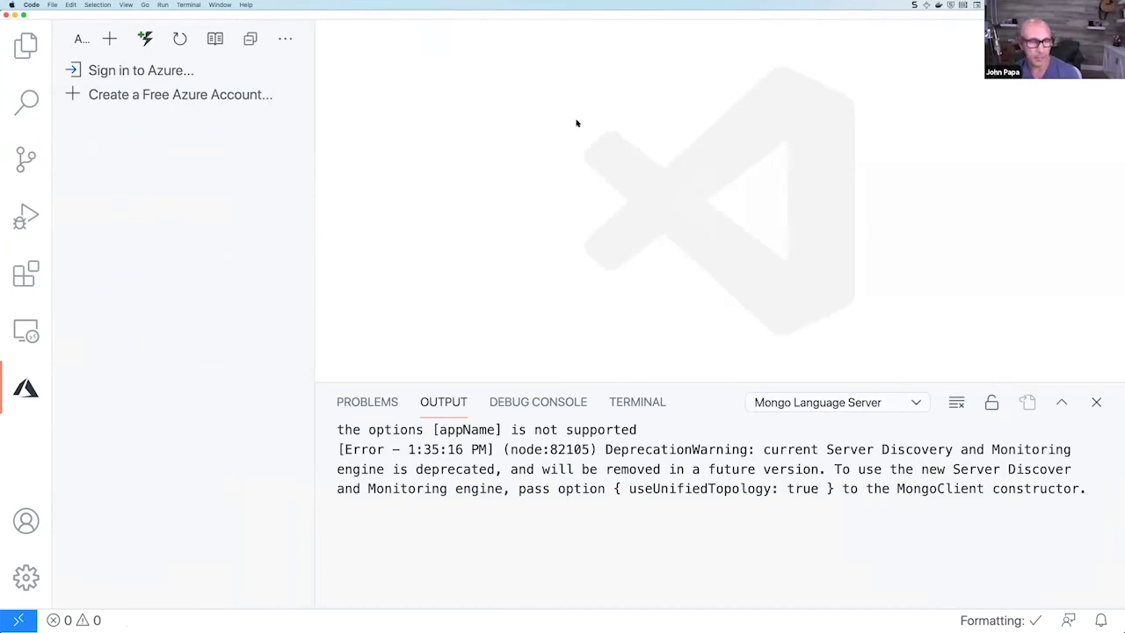
Switch to the Learn exercise in Microsoft Edge and read how to sign into Azure in Visual Studio Code.
{"action": "key", "text": "super+Tab"}
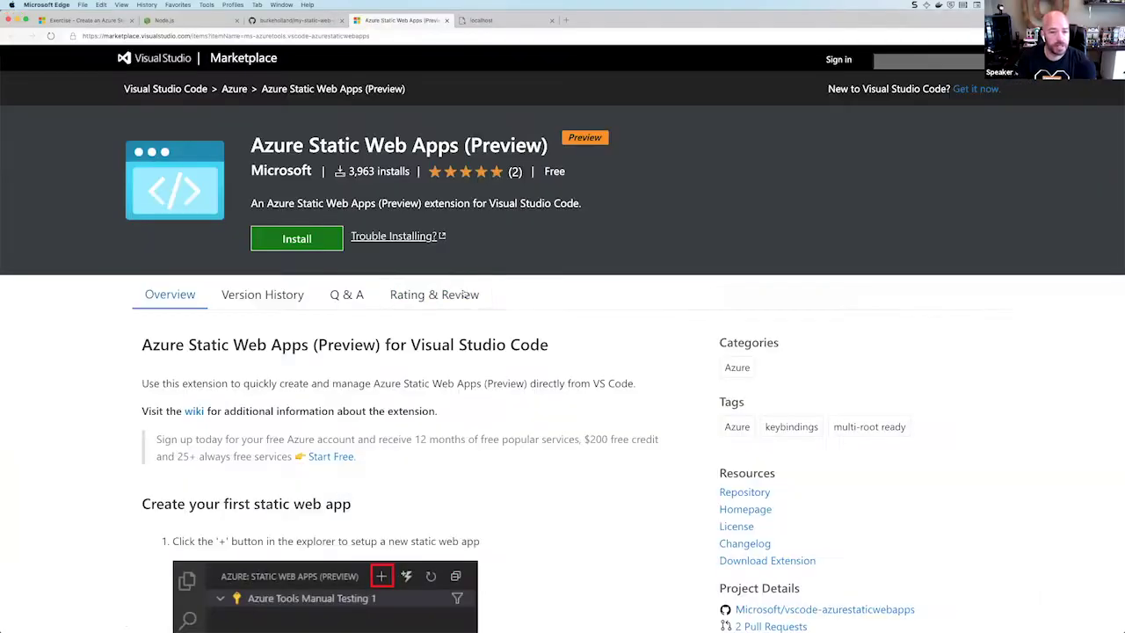
{"action": "left_click", "coordinate": [111, 24]}
{"action": "scroll", "coordinate": [444, 354], "scroll_direction": "down", "scroll_amount": 5}
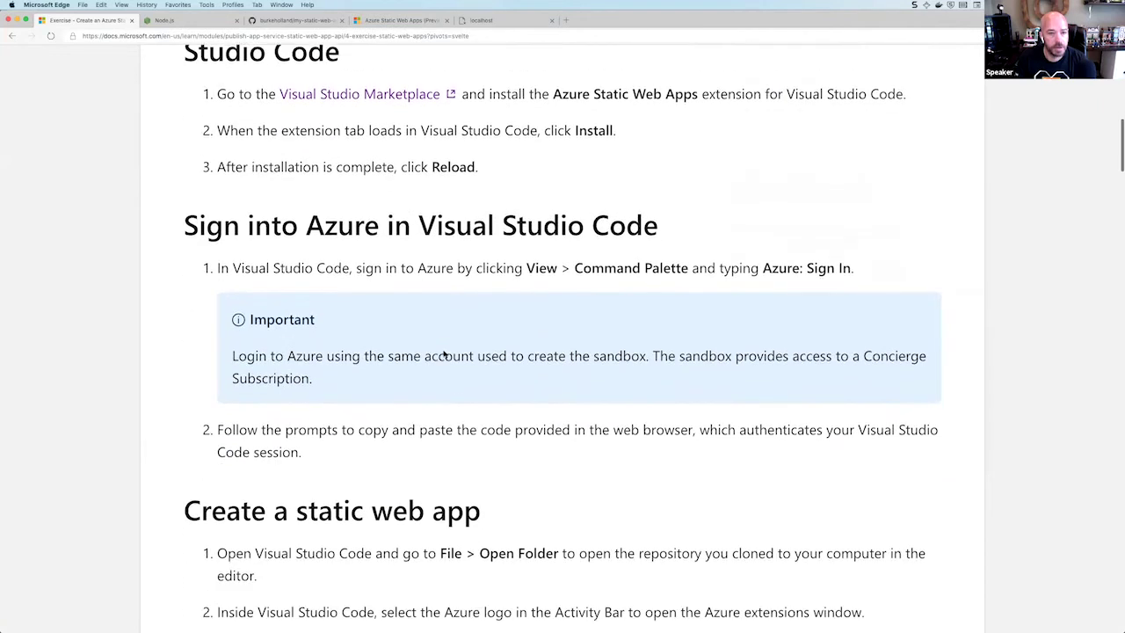
{"action": "scroll", "coordinate": [444, 353], "scroll_direction": "down", "scroll_amount": 1}
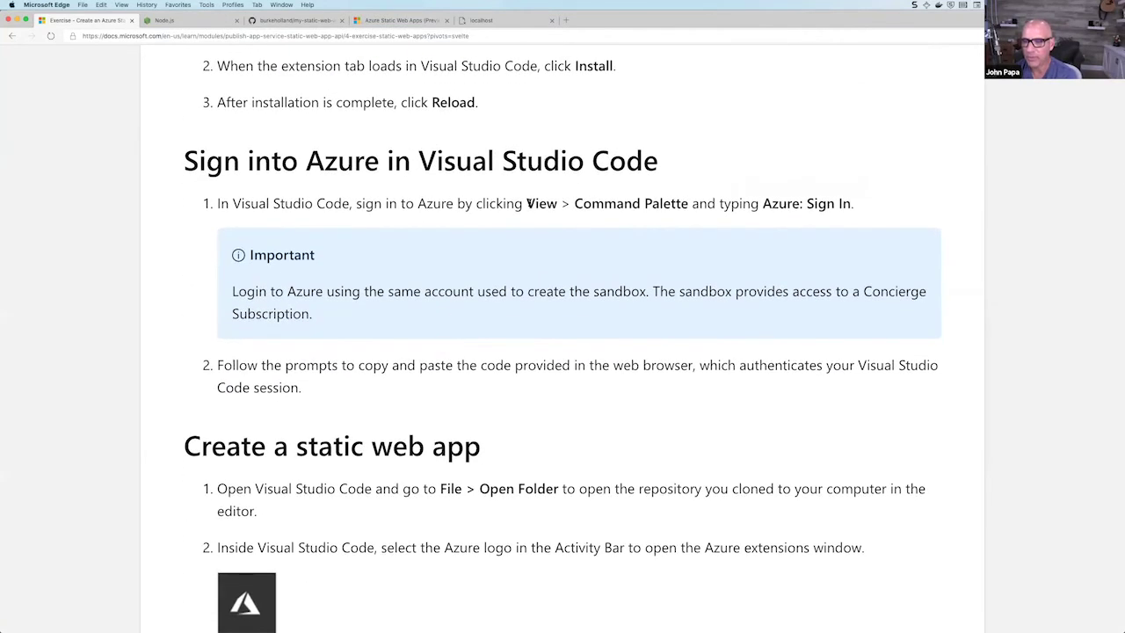
{"action": "left_click_drag", "start_coordinate": [527, 203], "coordinate": [689, 201]}
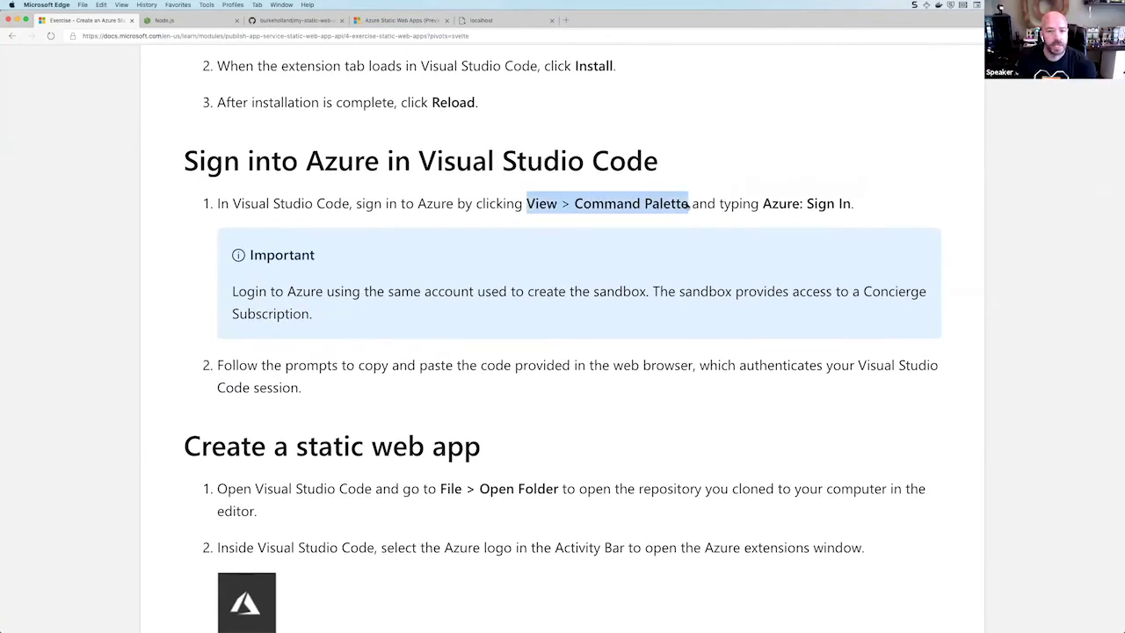
Switch to Visual Studio Code, run Azure: Sign In with the GitHub-linked account, and close the output panel.
{"action": "key", "text": "super+Tab"}
{"action": "left_click", "coordinate": [124, 6]}
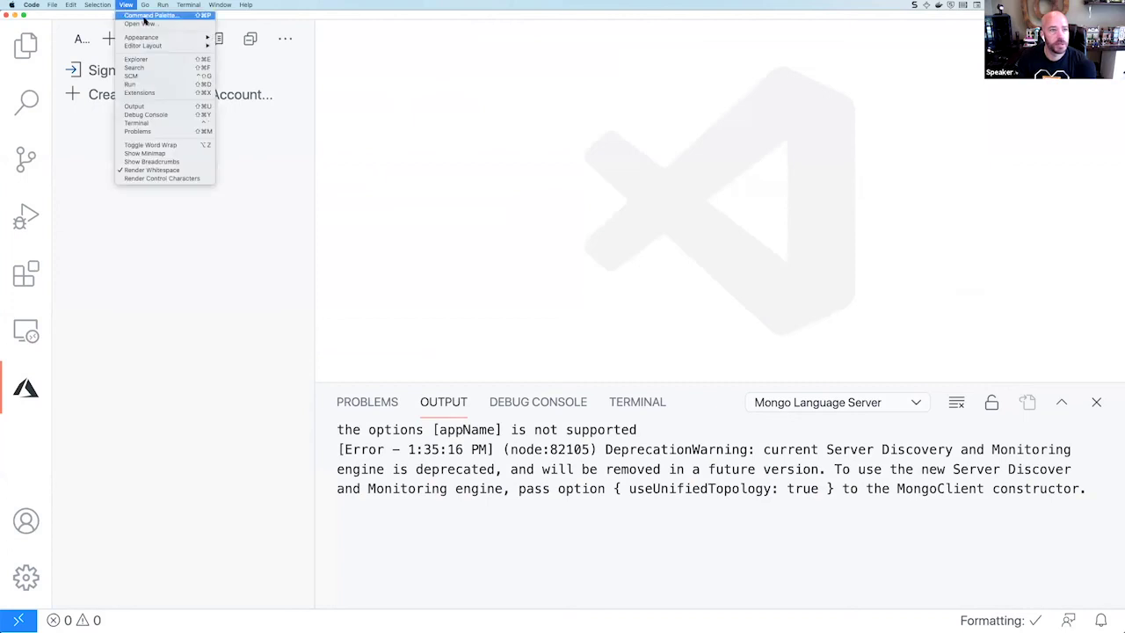
{"action": "left_click", "coordinate": [144, 19]}
{"action": "type", "text": "azure sign in"}
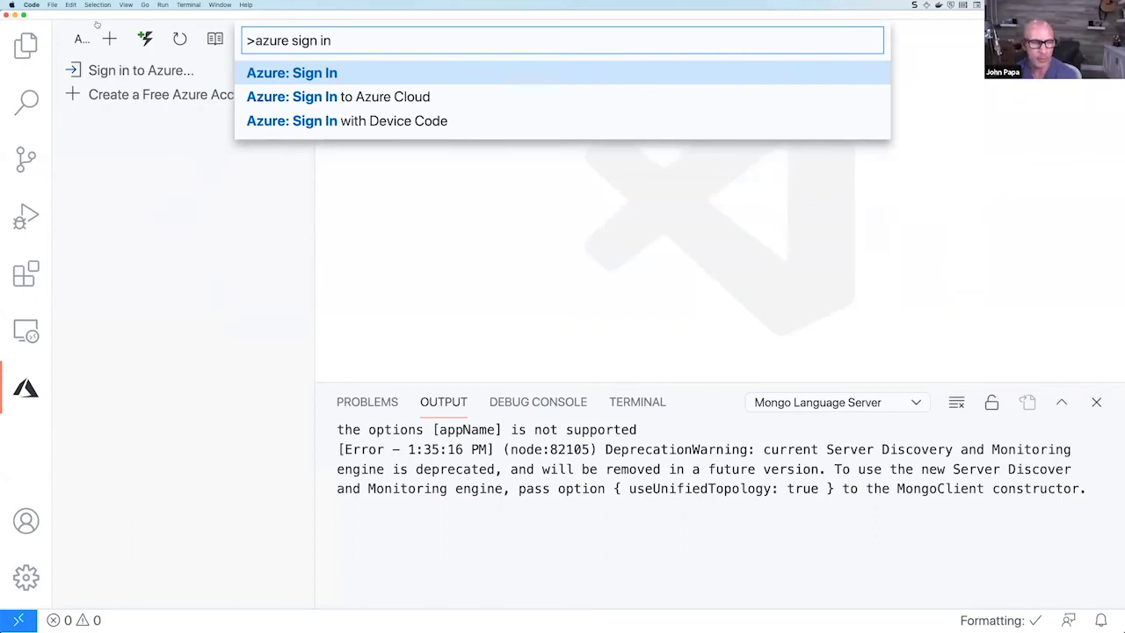
{"action": "left_click", "coordinate": [334, 74]}
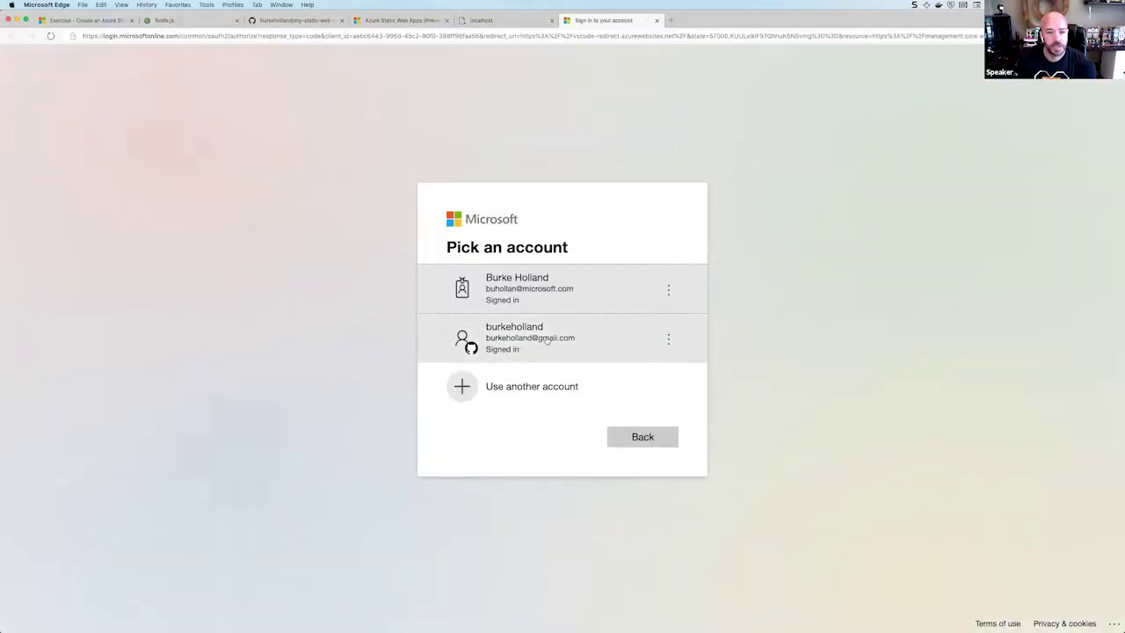
{"action": "left_click", "coordinate": [519, 340]}
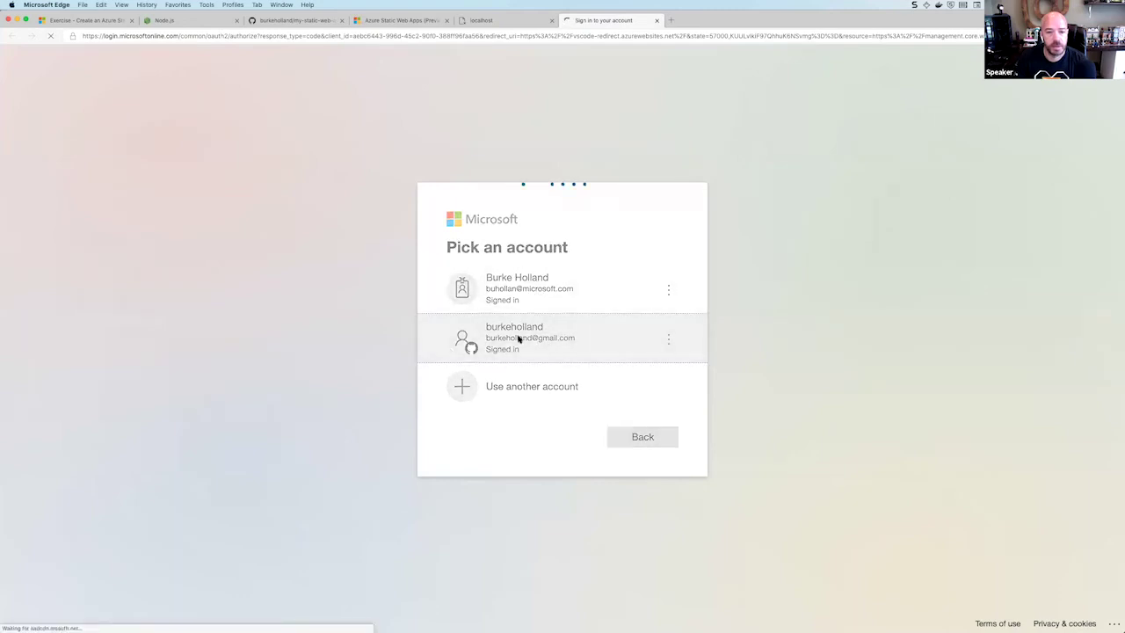
{"action": "key", "text": "super+Tab"}
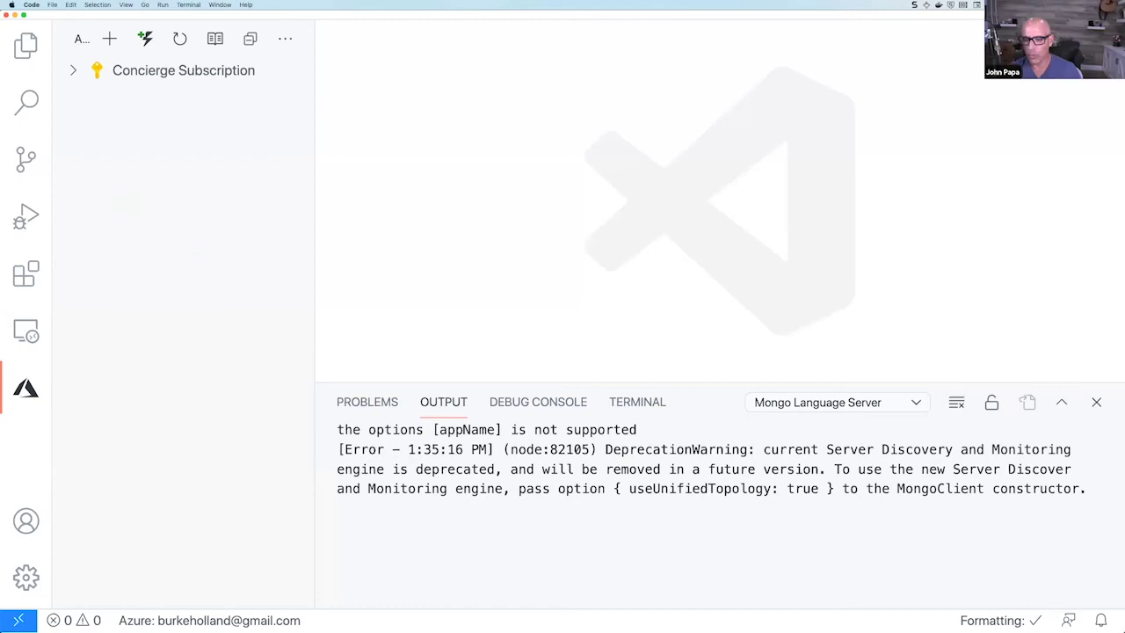
{"action": "left_click", "coordinate": [1096, 402]}
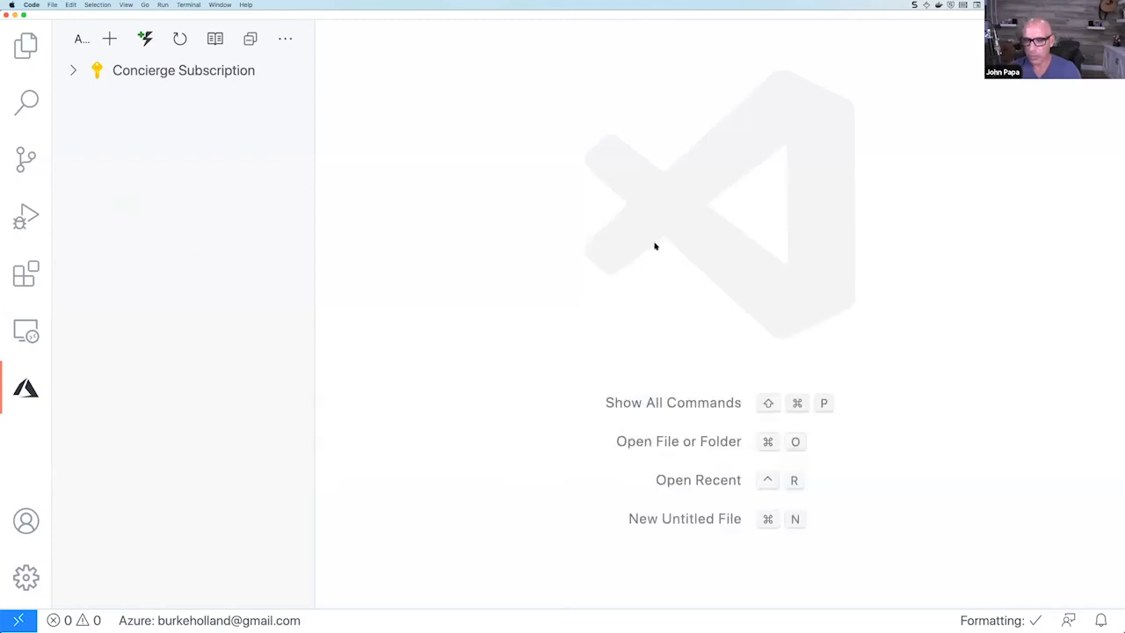
Return to the Learn exercise in Microsoft Edge and read the first instructions under Create a static web app.
{"action": "key", "text": "super+Tab"}
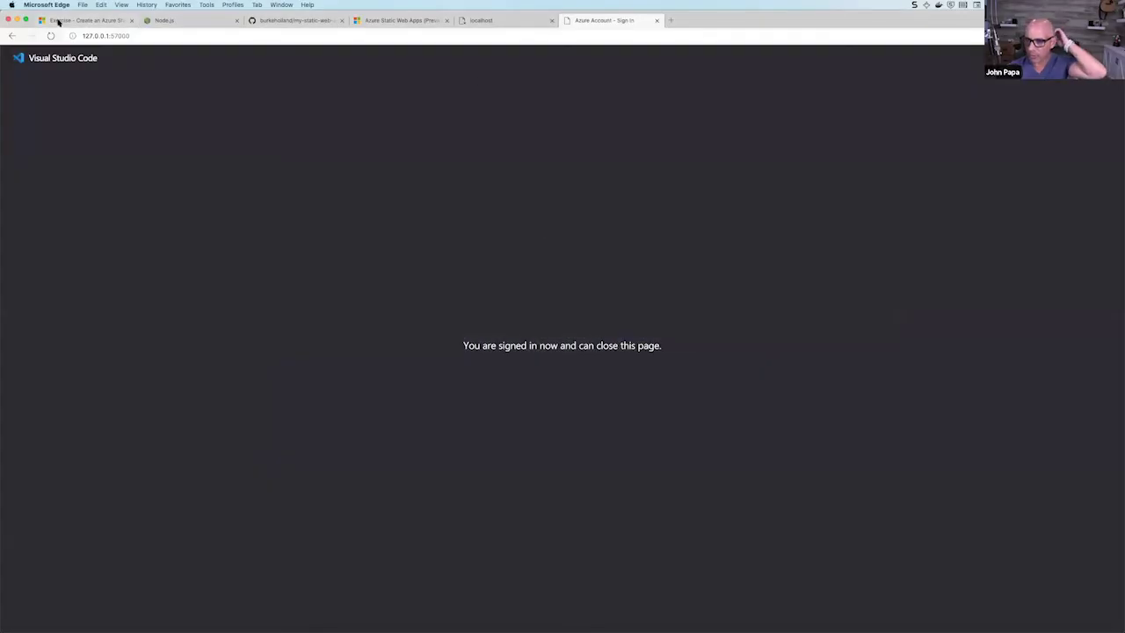
{"action": "left_click", "coordinate": [62, 21]}
{"action": "scroll", "coordinate": [451, 321], "scroll_direction": "down", "scroll_amount": 3}
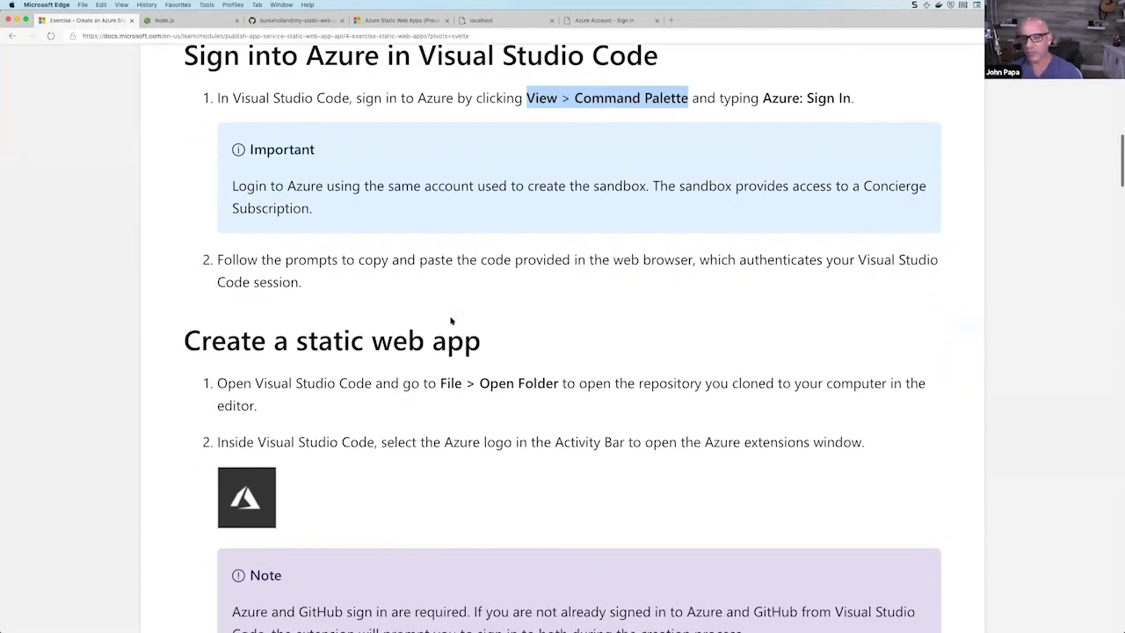
{"action": "scroll", "coordinate": [452, 324], "scroll_direction": "down", "scroll_amount": 1}
{"action": "scroll", "coordinate": [451, 319], "scroll_direction": "up", "scroll_amount": 1}
{"action": "scroll", "coordinate": [451, 319], "scroll_direction": "down", "scroll_amount": 3}
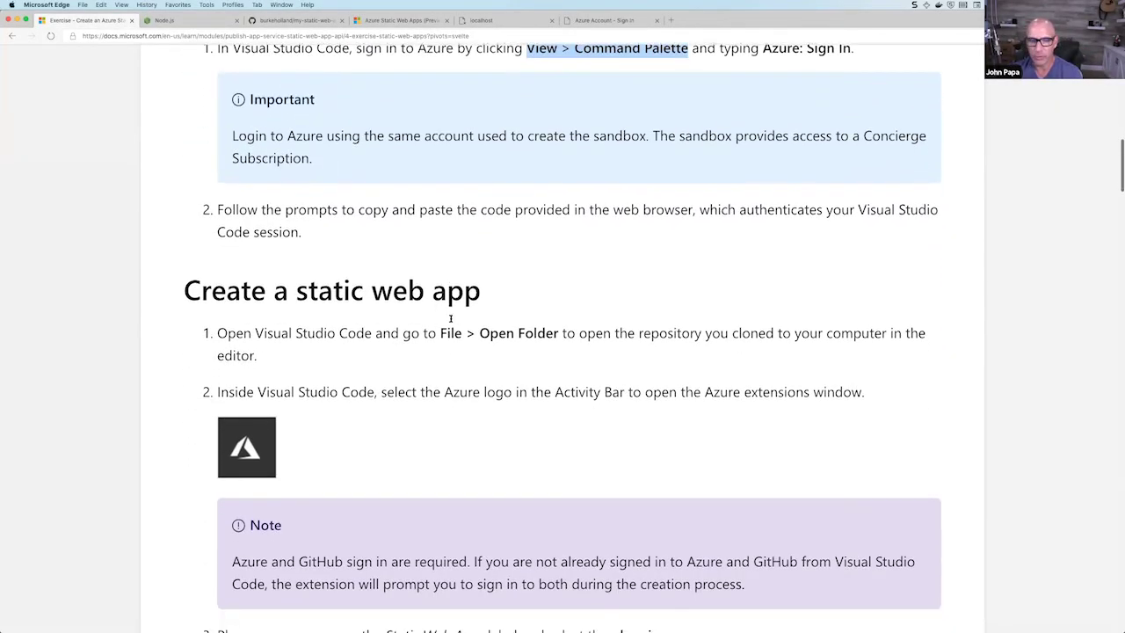
{"action": "scroll", "coordinate": [448, 315], "scroll_direction": "down", "scroll_amount": 1}
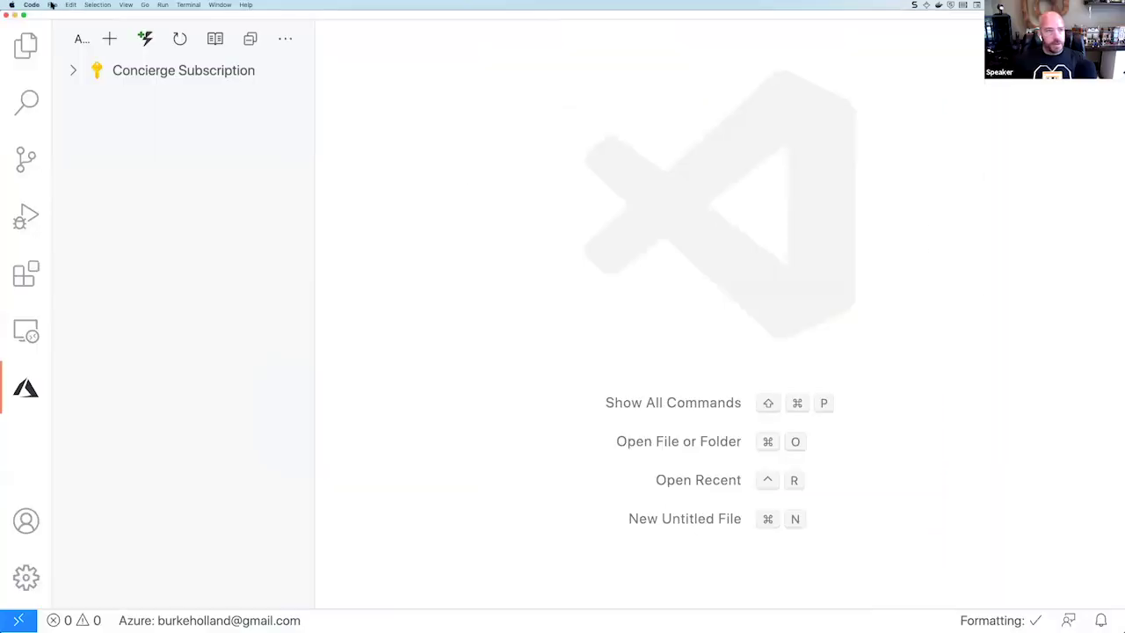
Open the my-static-web-application folder from the local burkeholland development folder.
{"action": "left_click", "coordinate": [51, 4]}
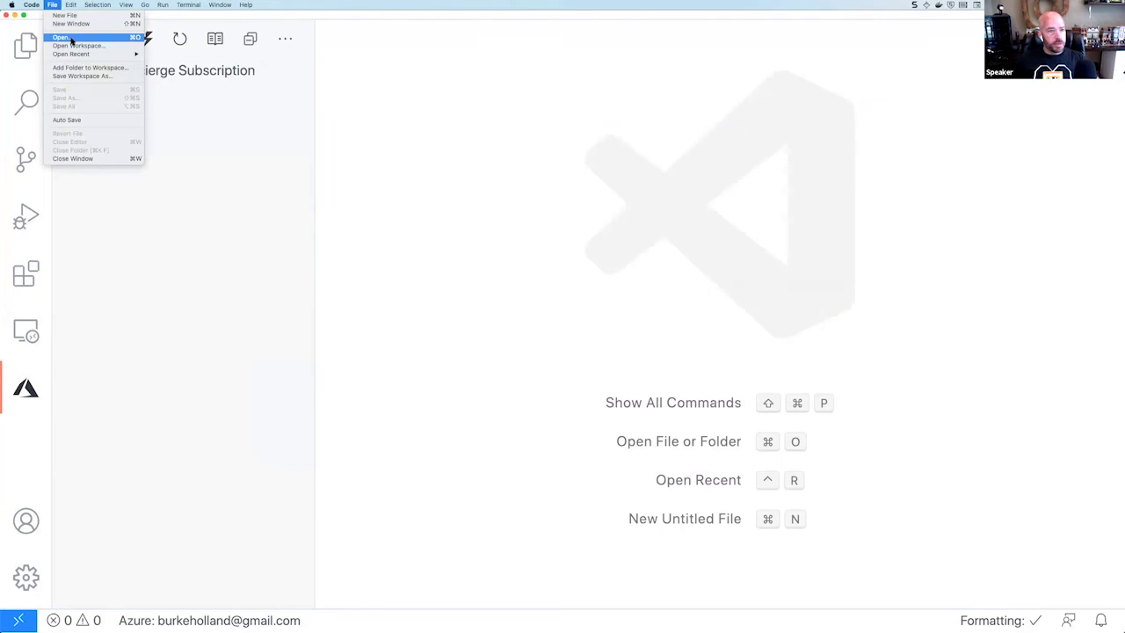
{"action": "left_click", "coordinate": [71, 40]}
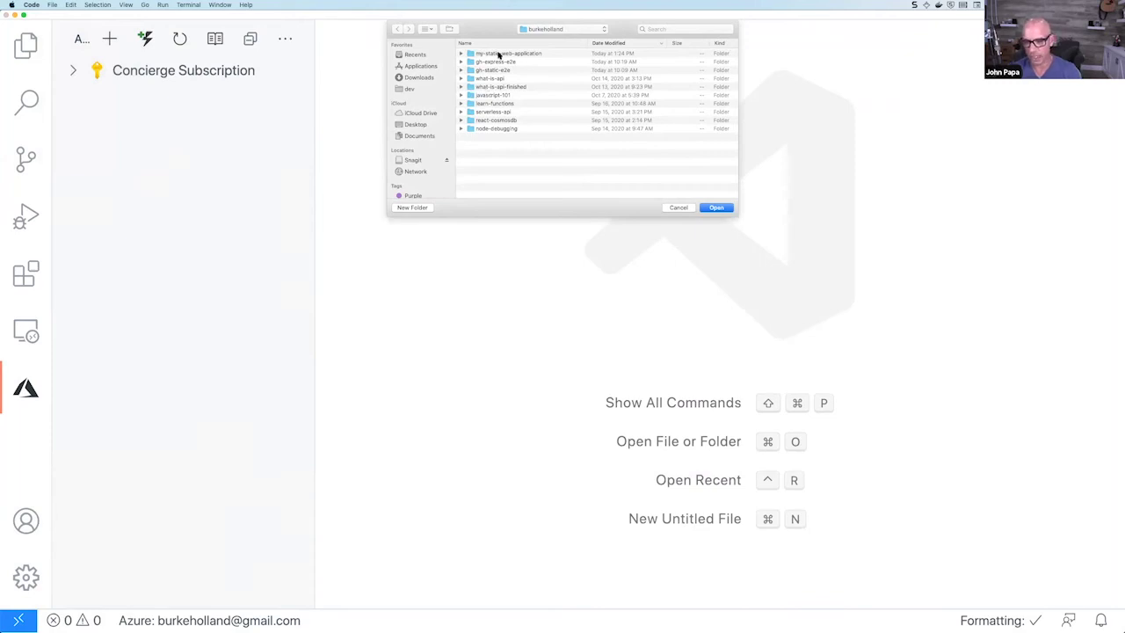
{"action": "double_click", "coordinate": [497, 54]}
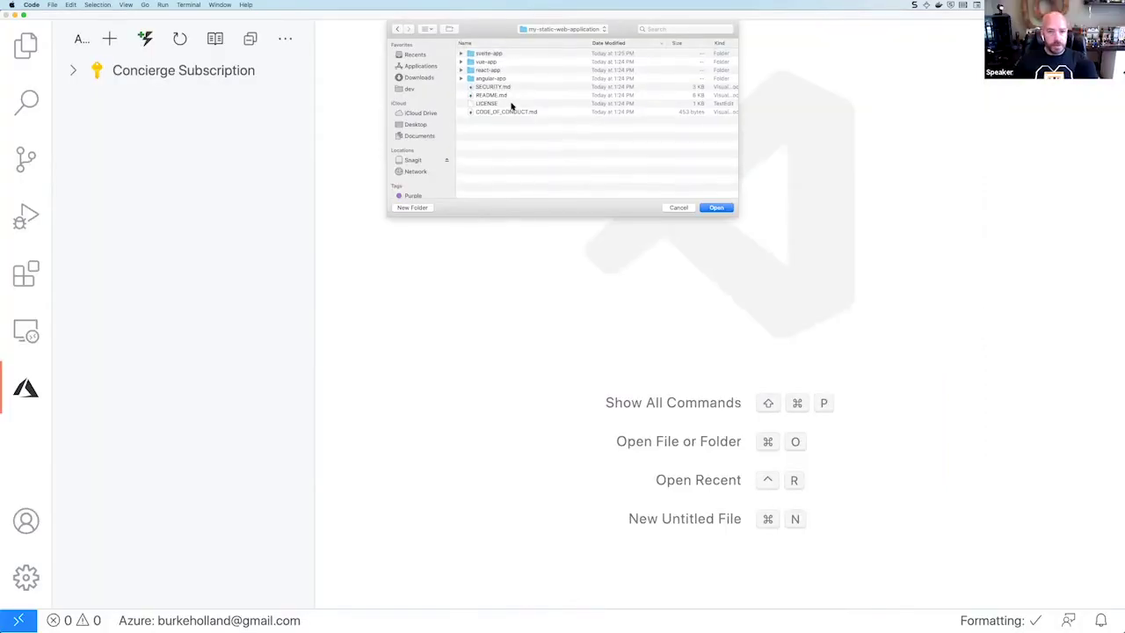
{"action": "left_click", "coordinate": [716, 209]}
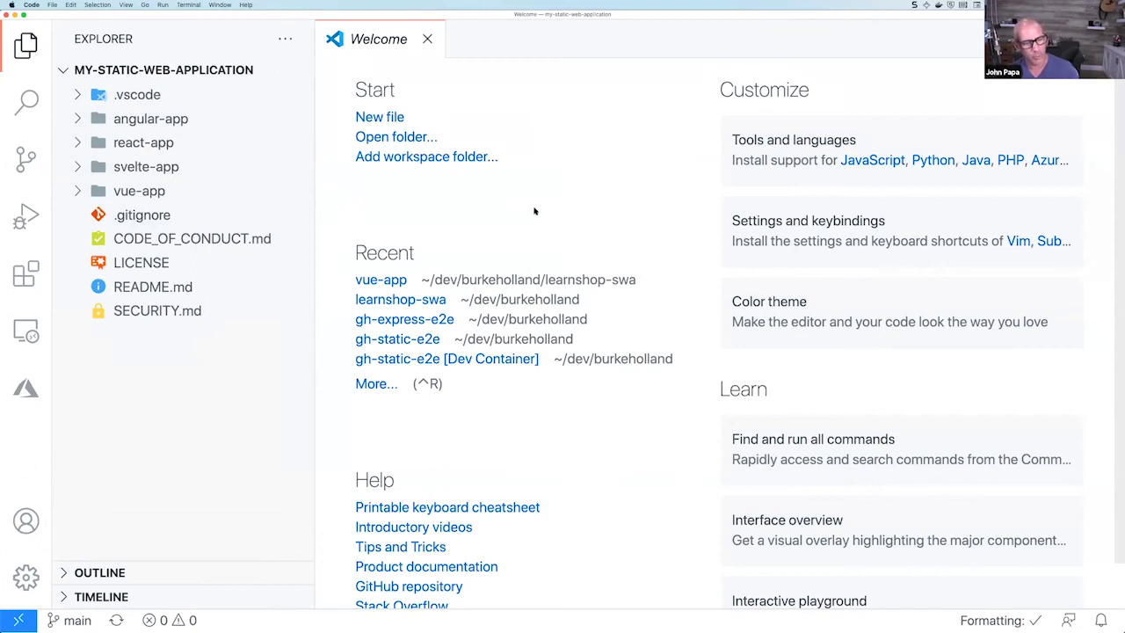
{"action": "scroll", "coordinate": [326, 205], "scroll_direction": "down", "scroll_amount": 1}
{"action": "scroll", "coordinate": [326, 205], "scroll_direction": "up", "scroll_amount": 1}
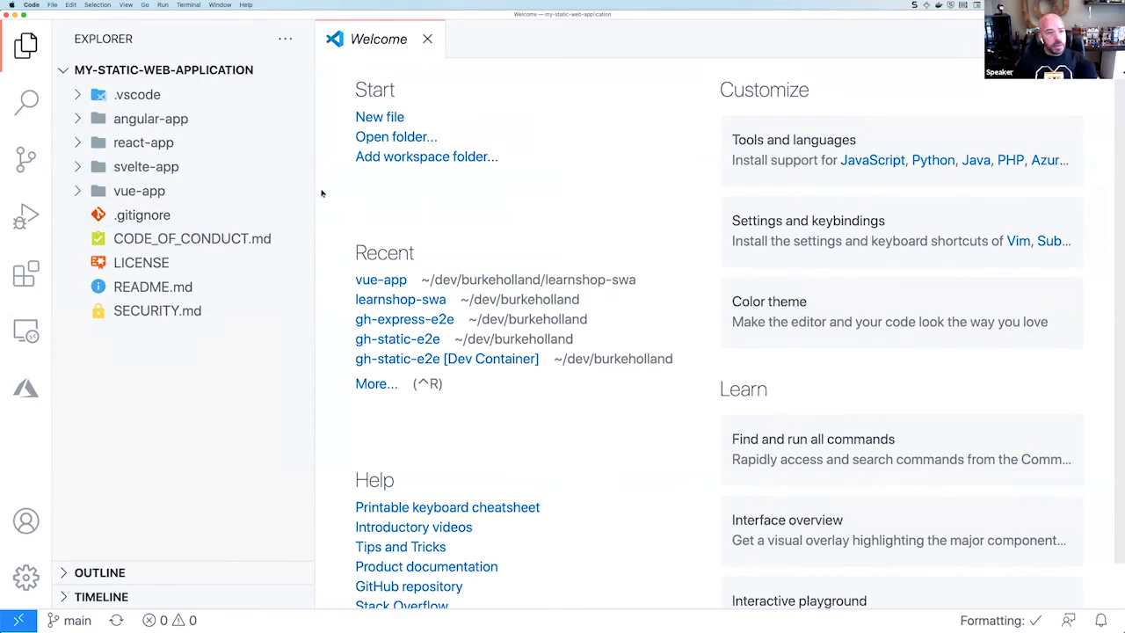
Hide the Azure view from the activity bar and show it again.
{"action": "scroll", "coordinate": [322, 194], "scroll_direction": "down", "scroll_amount": 1}
{"action": "right_click", "coordinate": [26, 412]}
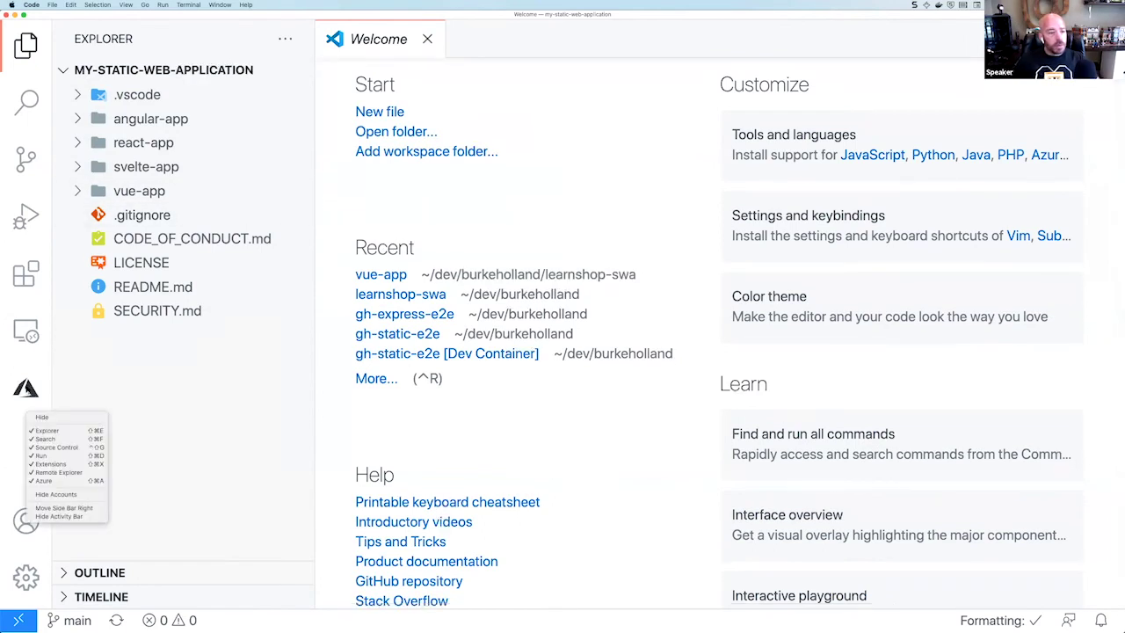
{"action": "left_click", "coordinate": [53, 482]}
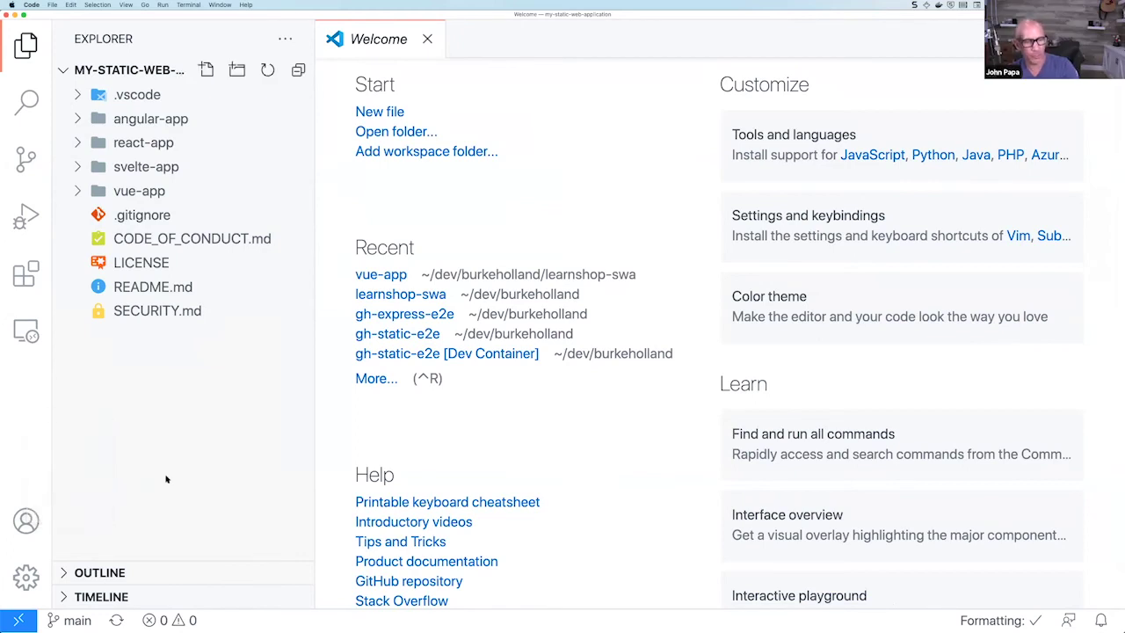
{"action": "right_click", "coordinate": [29, 373]}
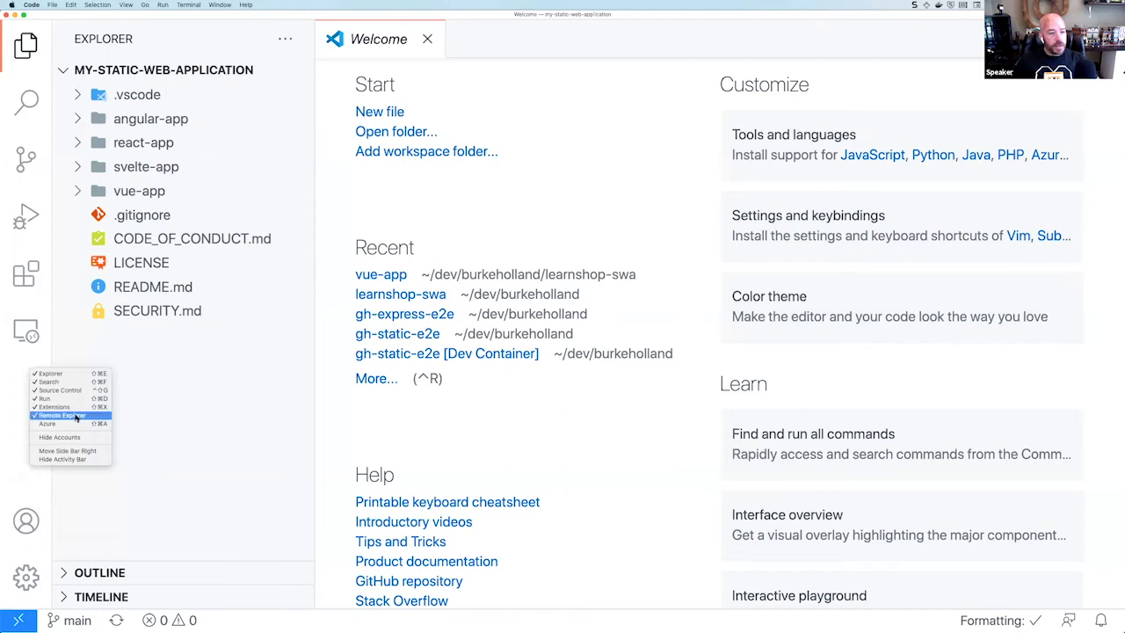
{"action": "left_click", "coordinate": [48, 423]}
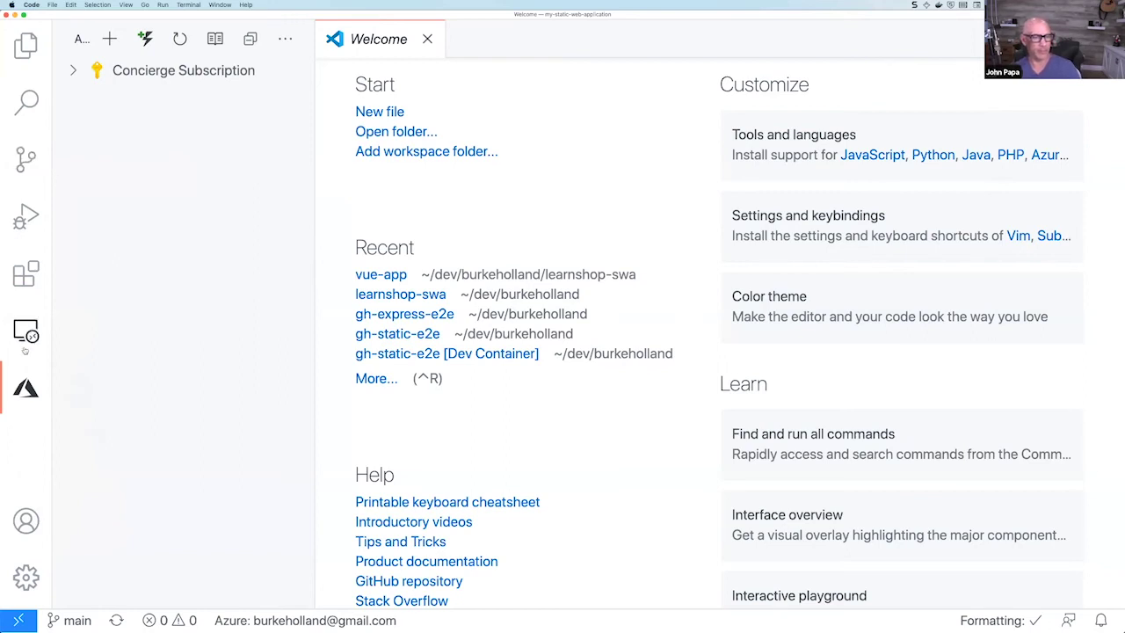
Expand the Concierge Subscription in the Azure view and start creating a static web app named my-second-static-web-app.
{"action": "left_click", "coordinate": [26, 387]}
{"action": "left_click", "coordinate": [28, 387]}
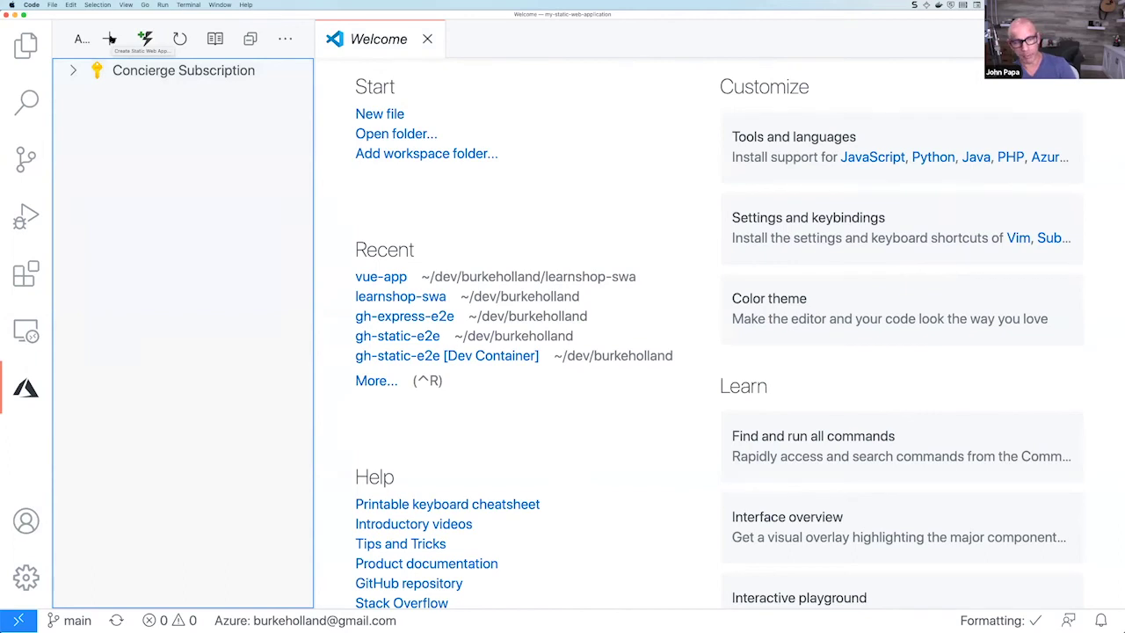
{"action": "left_click", "coordinate": [124, 77]}
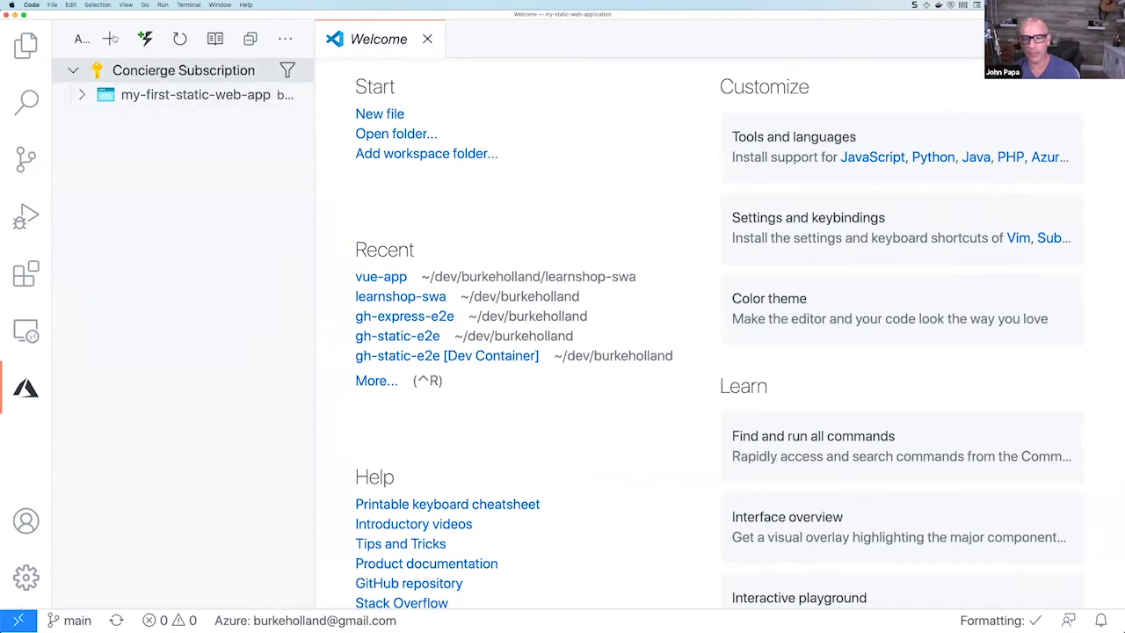
{"action": "left_click", "coordinate": [110, 38]}
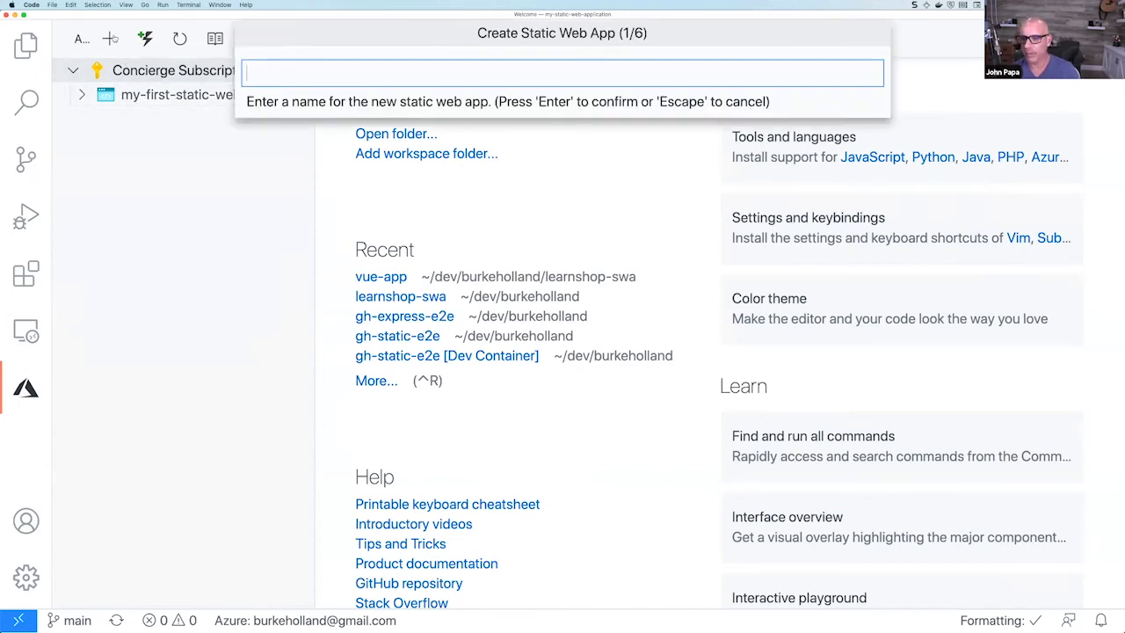
{"action": "type", "text": "my-second-static-web-app"}
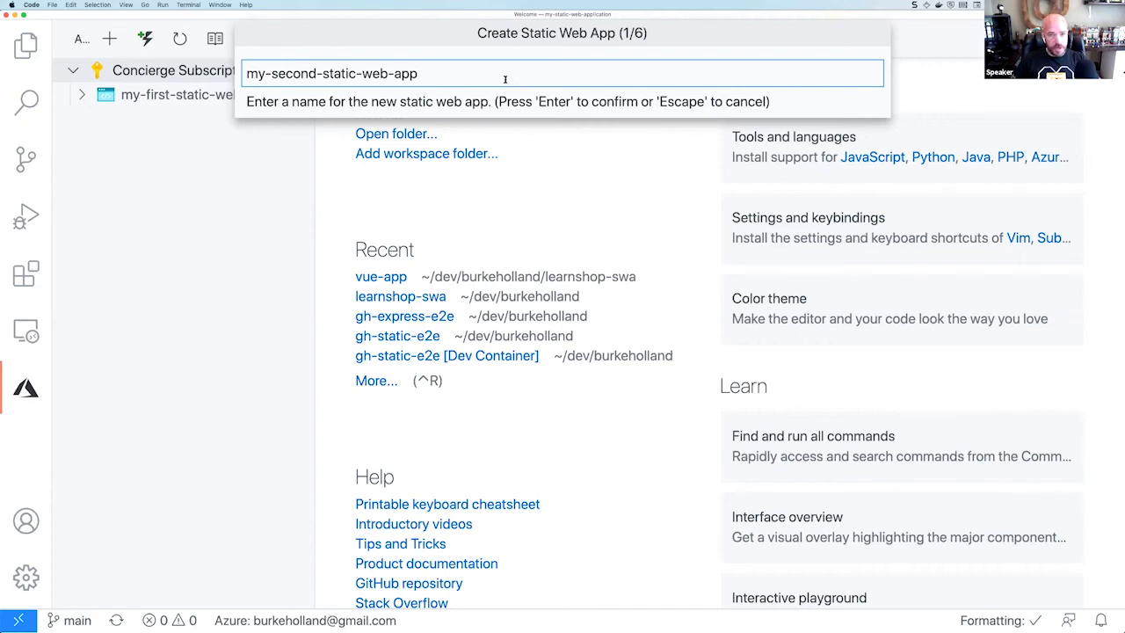
{"action": "key", "text": "Return"}
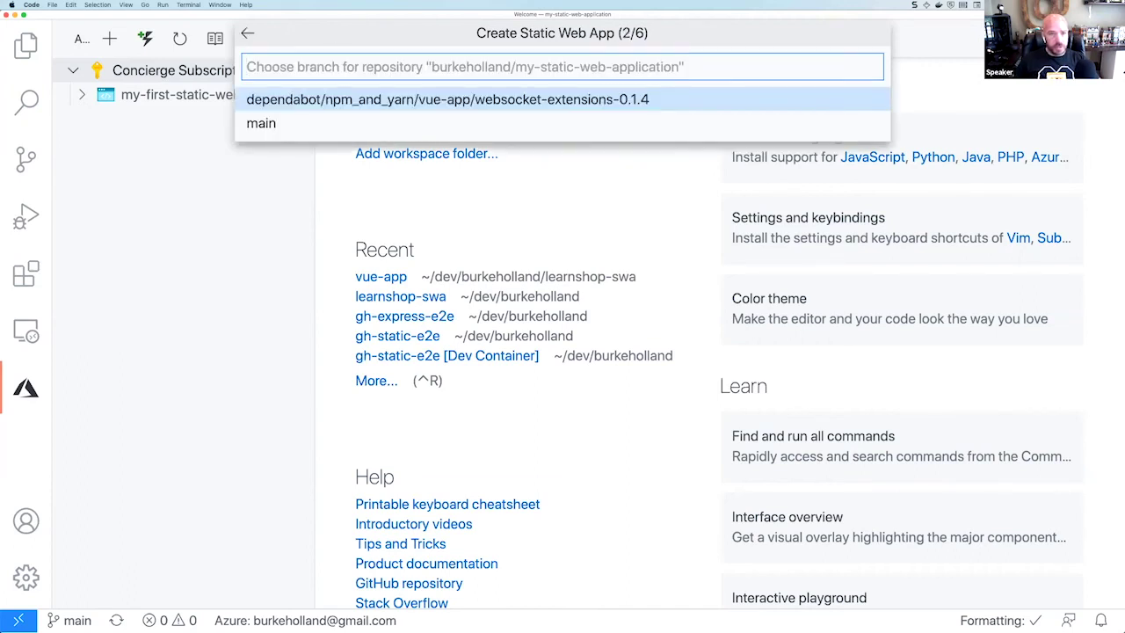
Choose the main branch and svelte-app as the application code location, and skip the Azure Functions code location.
{"action": "left_click", "coordinate": [296, 131]}
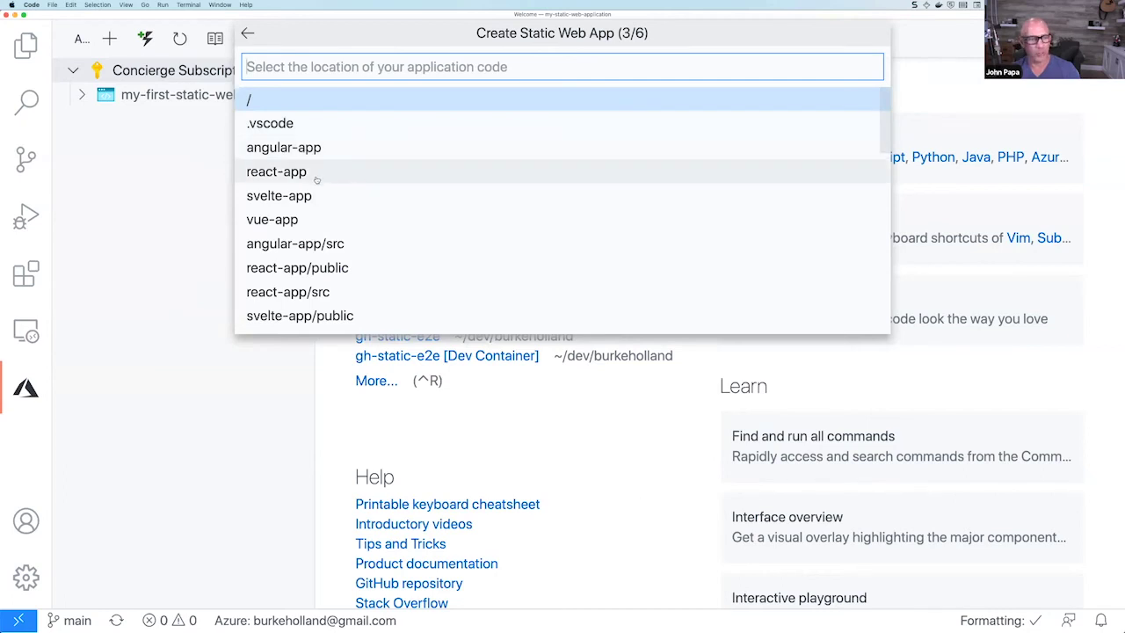
{"action": "left_click", "coordinate": [302, 198]}
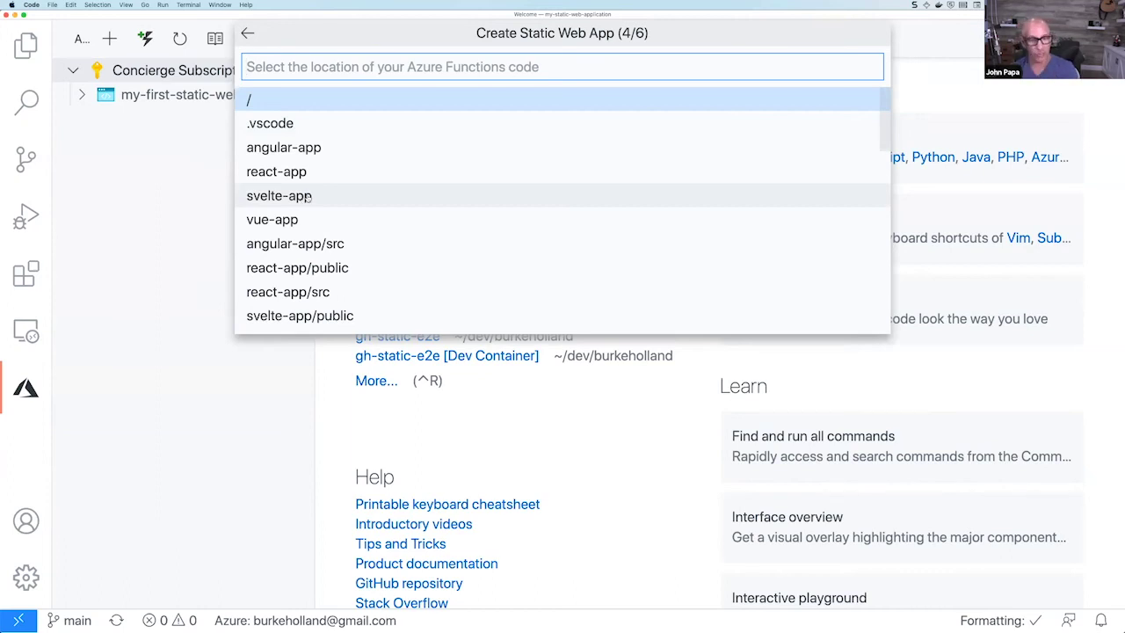
{"action": "scroll", "coordinate": [395, 263], "scroll_direction": "down", "scroll_amount": 10}
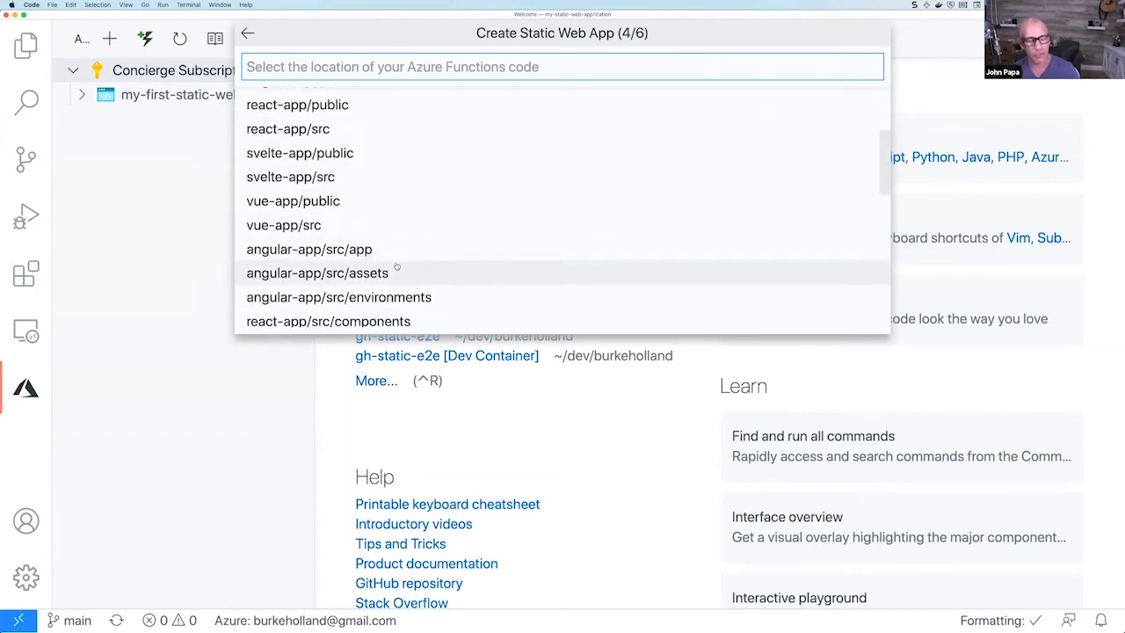
{"action": "scroll", "coordinate": [396, 265], "scroll_direction": "down", "scroll_amount": 5}
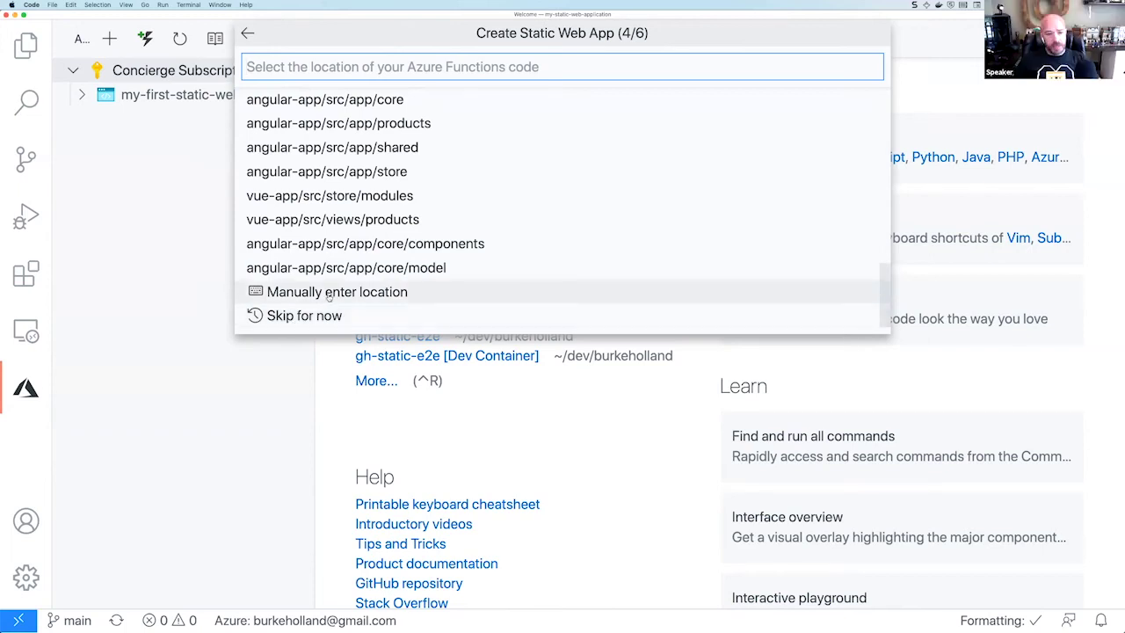
{"action": "scroll", "coordinate": [327, 299], "scroll_direction": "up", "scroll_amount": 5}
{"action": "scroll", "coordinate": [328, 299], "scroll_direction": "down", "scroll_amount": 5}
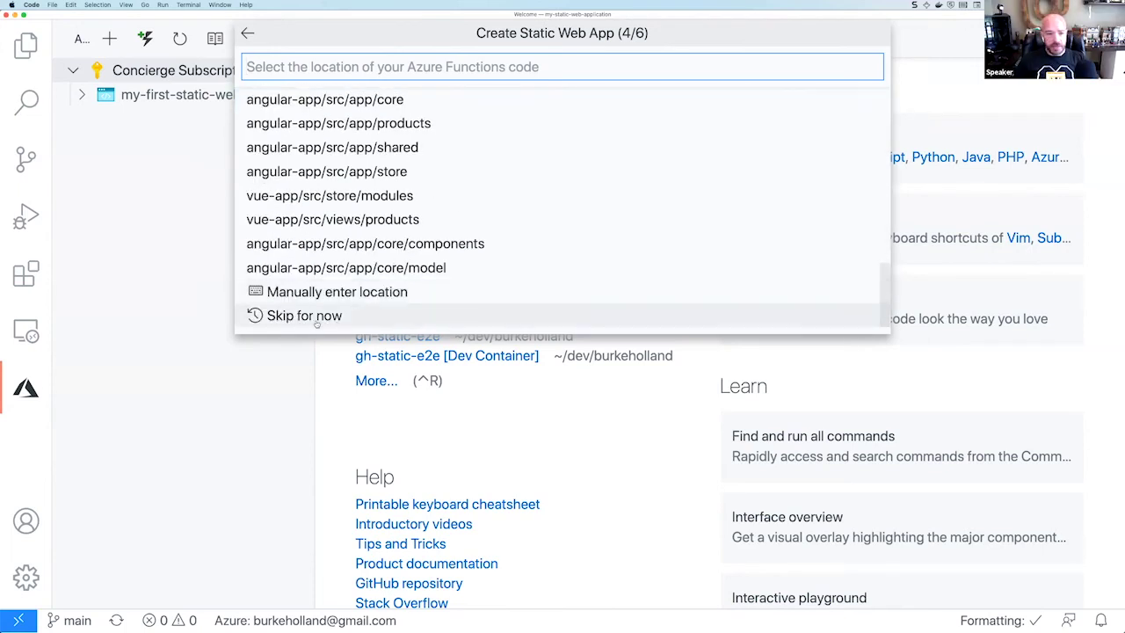
{"action": "left_click", "coordinate": [318, 316]}
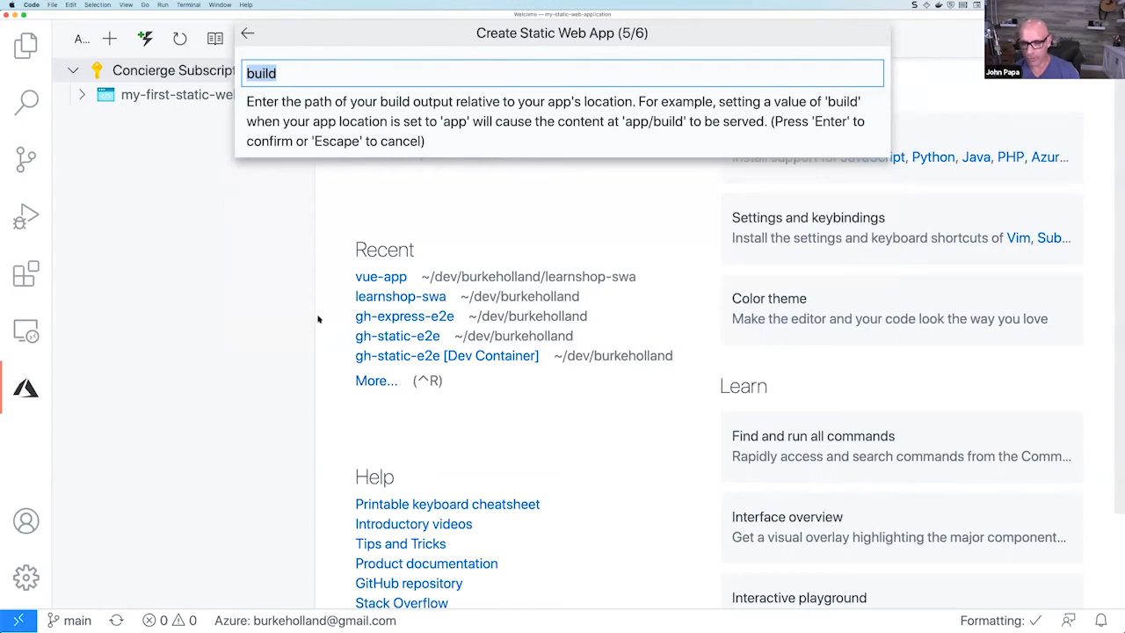
Set the build output path to public and create the app in Central US using the existing learn resource group, dismissing the notification.
{"action": "type", "text": "public"}
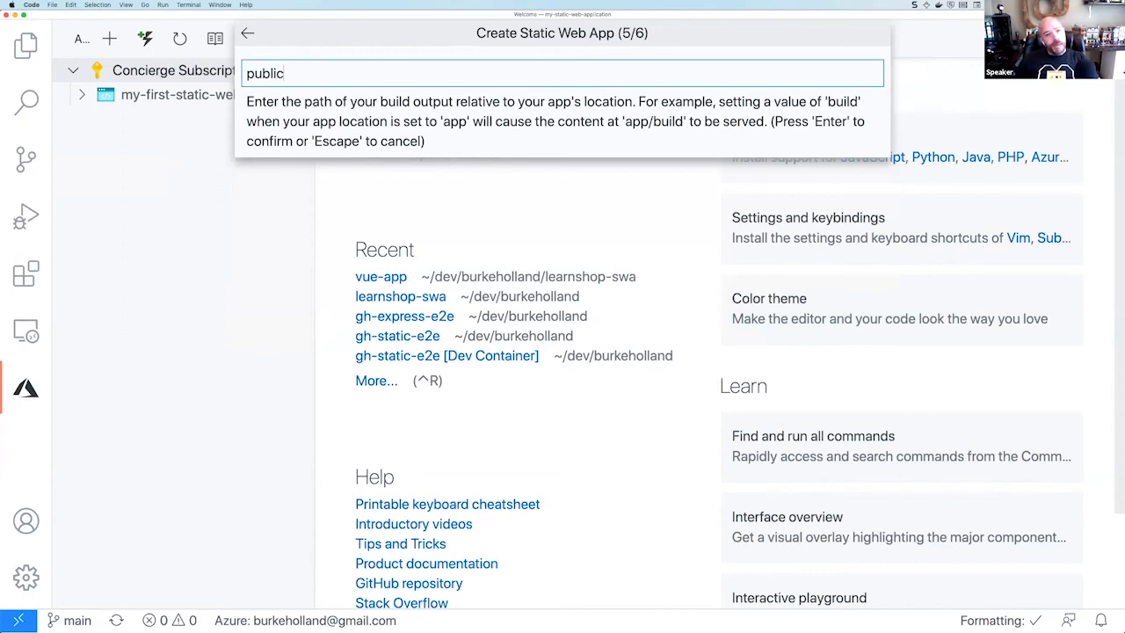
{"action": "key", "text": "Return"}
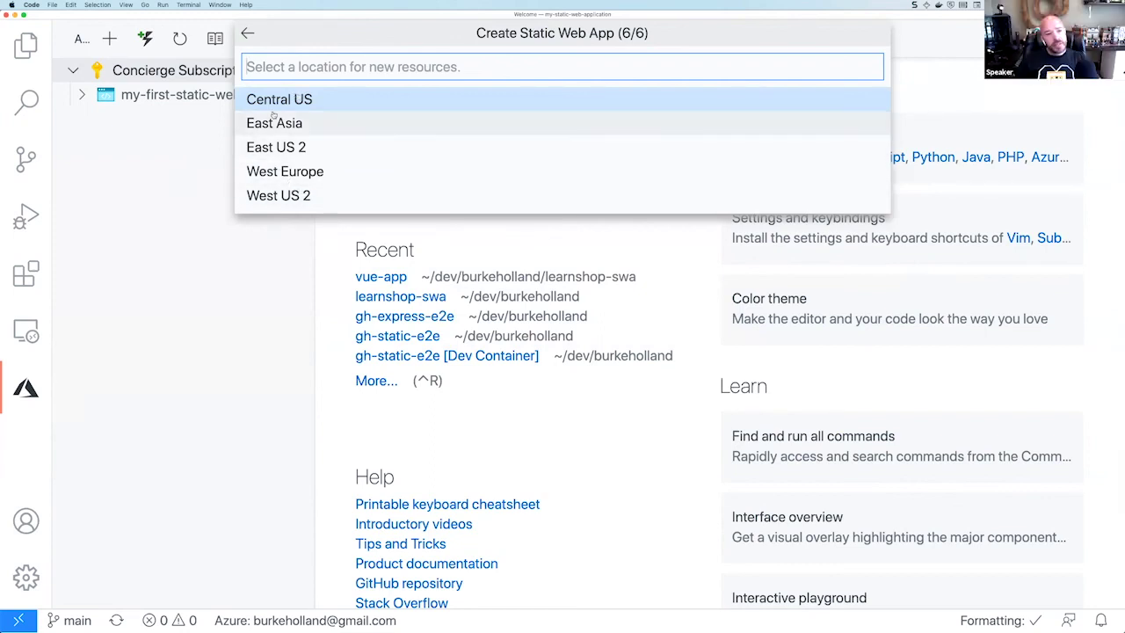
{"action": "left_click", "coordinate": [317, 101]}
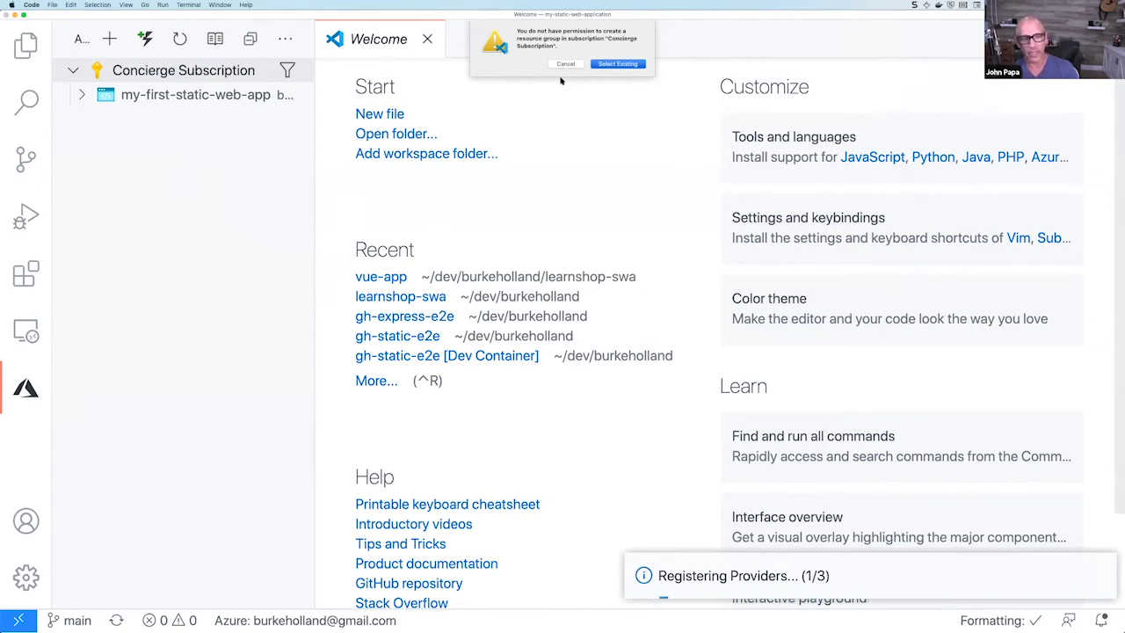
{"action": "left_click", "coordinate": [618, 64]}
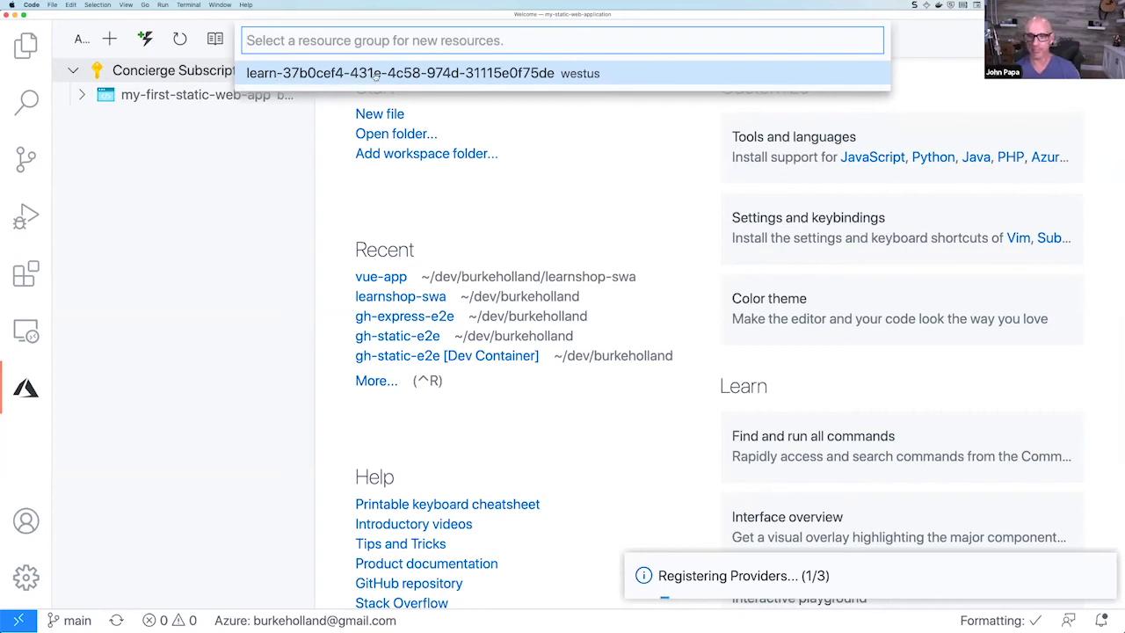
{"action": "left_click", "coordinate": [375, 74]}
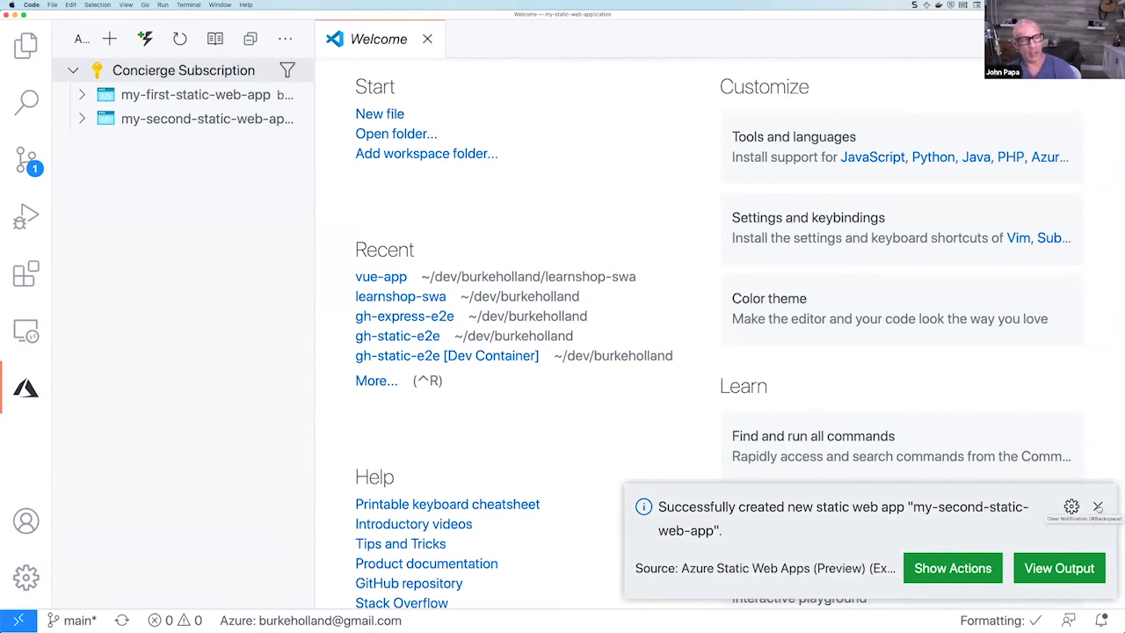
{"action": "left_click", "coordinate": [1098, 507]}
Open my-second-static-web-app in the Azure portal in Microsoft Edge, continuing with the GitHub-linked account.
{"action": "right_click", "coordinate": [157, 113]}
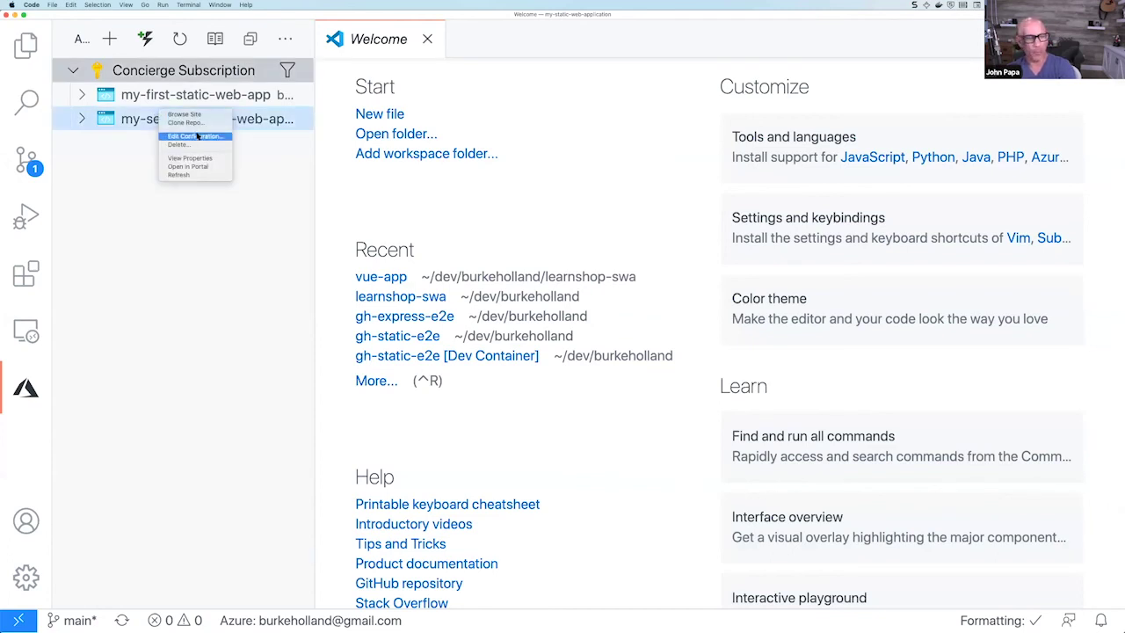
{"action": "left_click", "coordinate": [199, 167]}
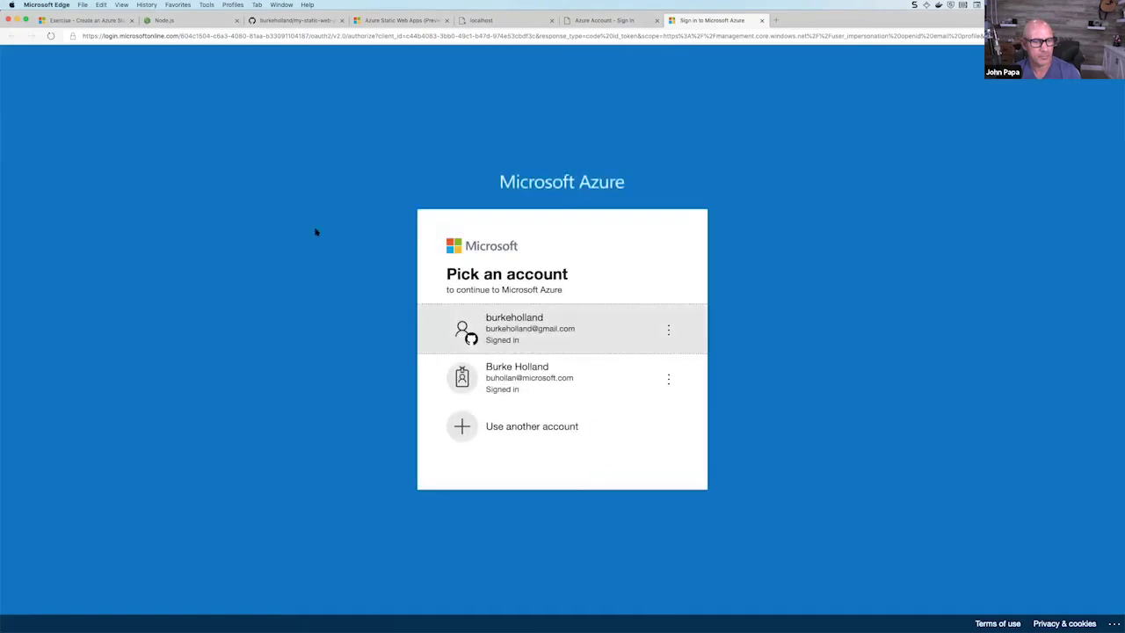
{"action": "left_click", "coordinate": [534, 340]}
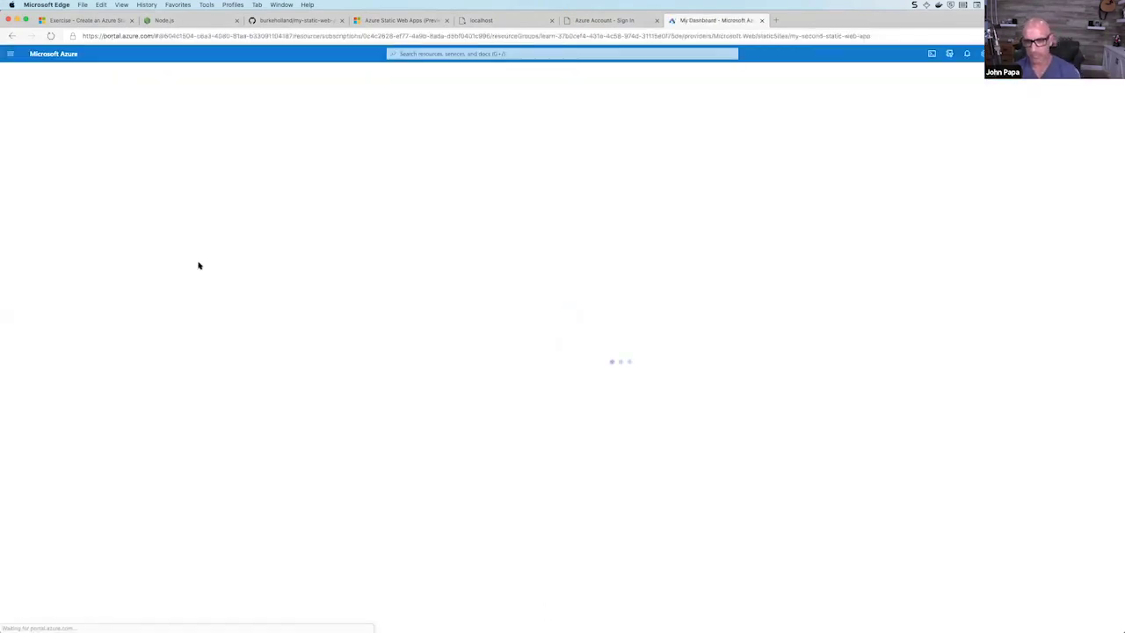
{"action": "key", "text": "super+equal"}
{"action": "key", "text": "super+equal"}
{"action": "key", "text": "super+equal"}
{"action": "key", "text": "super+equal"}
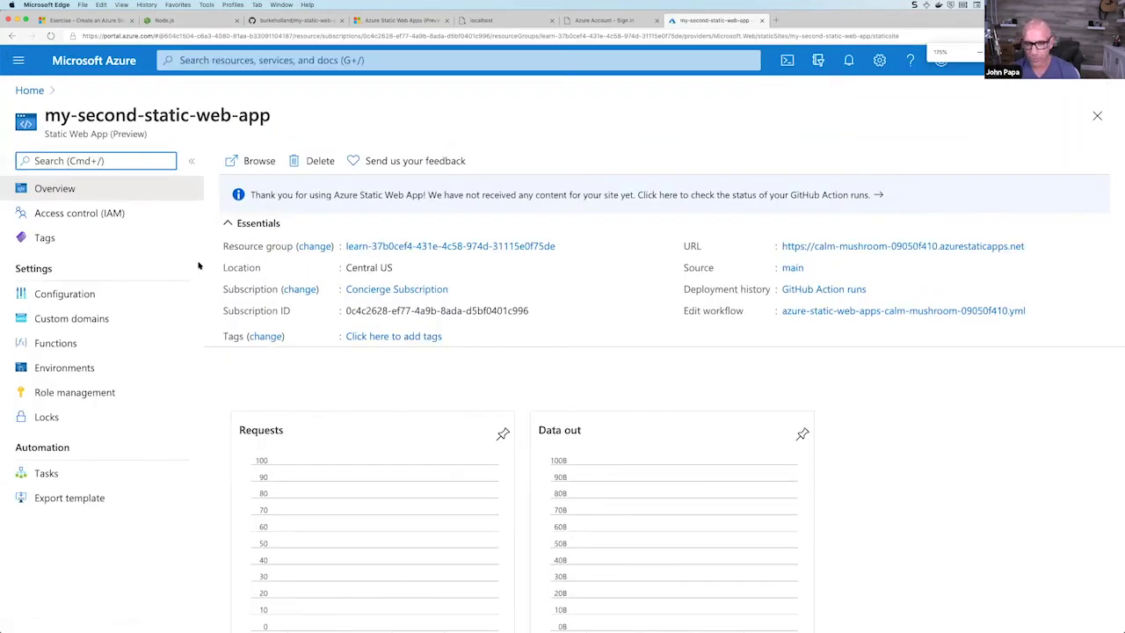
{"action": "key", "text": "super+equal"}
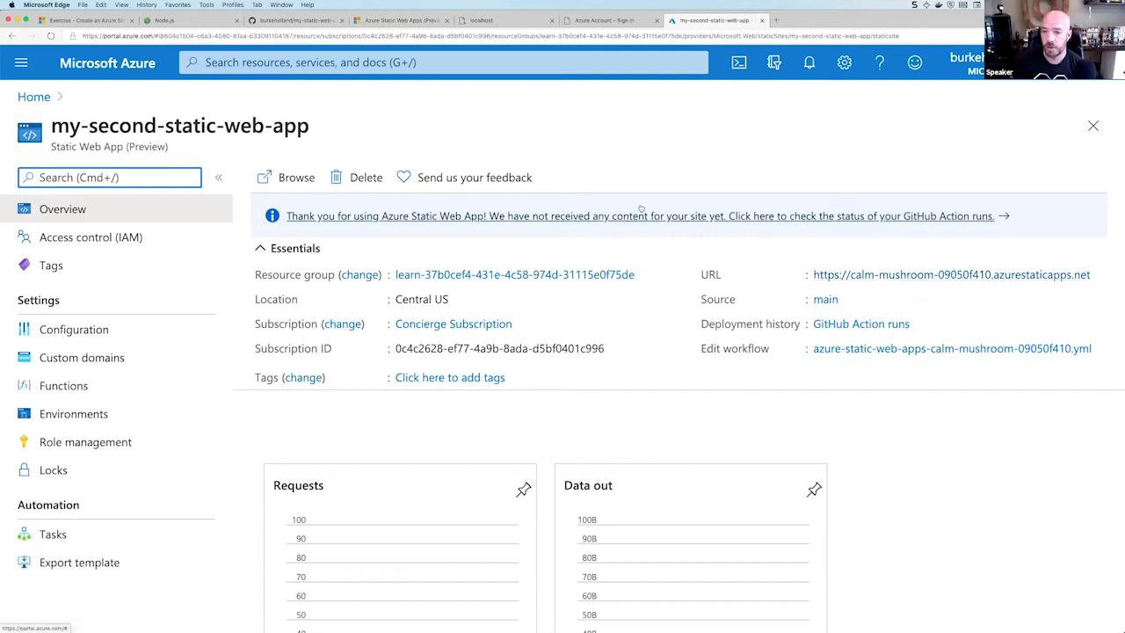
Open the GitHub Actions runs from the app's overview and examine the Build and Deploy Job of the workflow file run.
{"action": "left_click", "coordinate": [770, 220]}
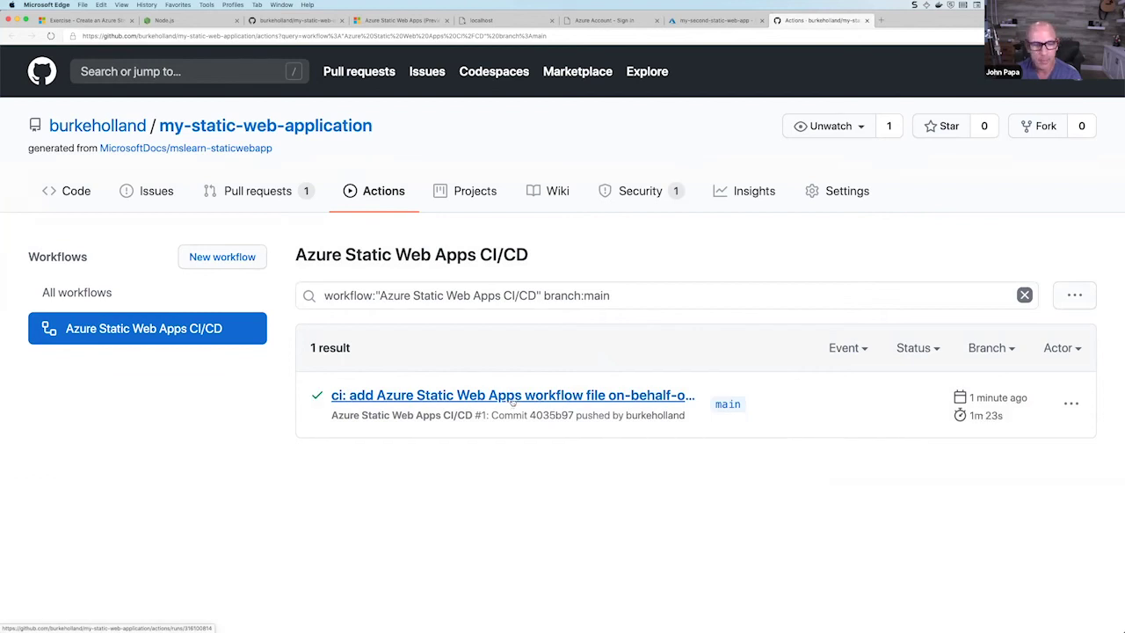
{"action": "left_click", "coordinate": [513, 395]}
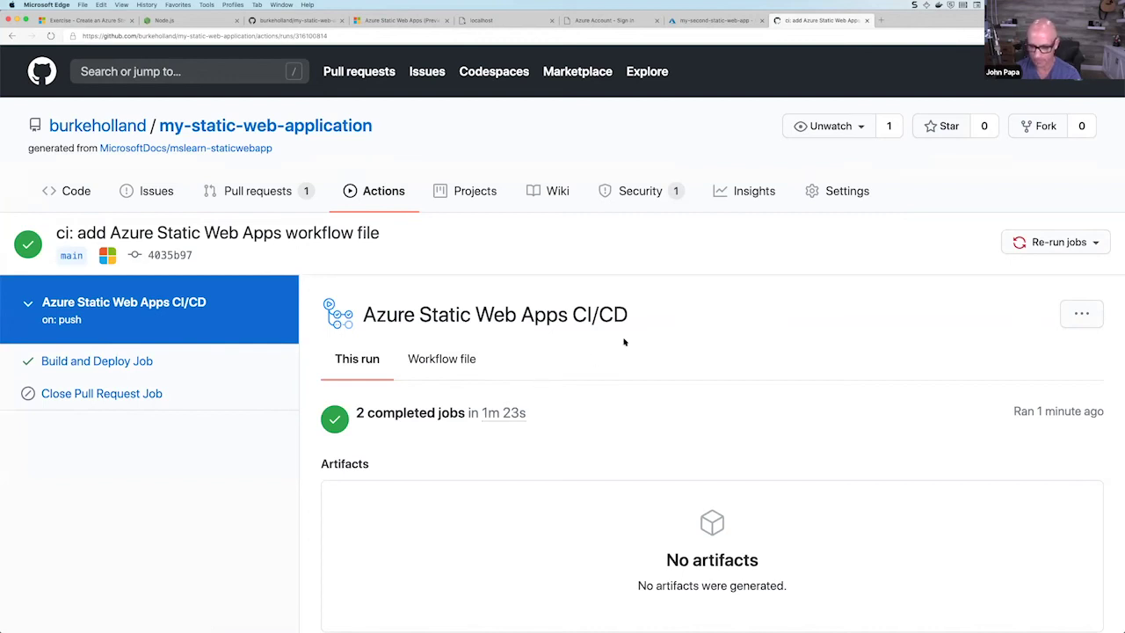
{"action": "left_click", "coordinate": [123, 355]}
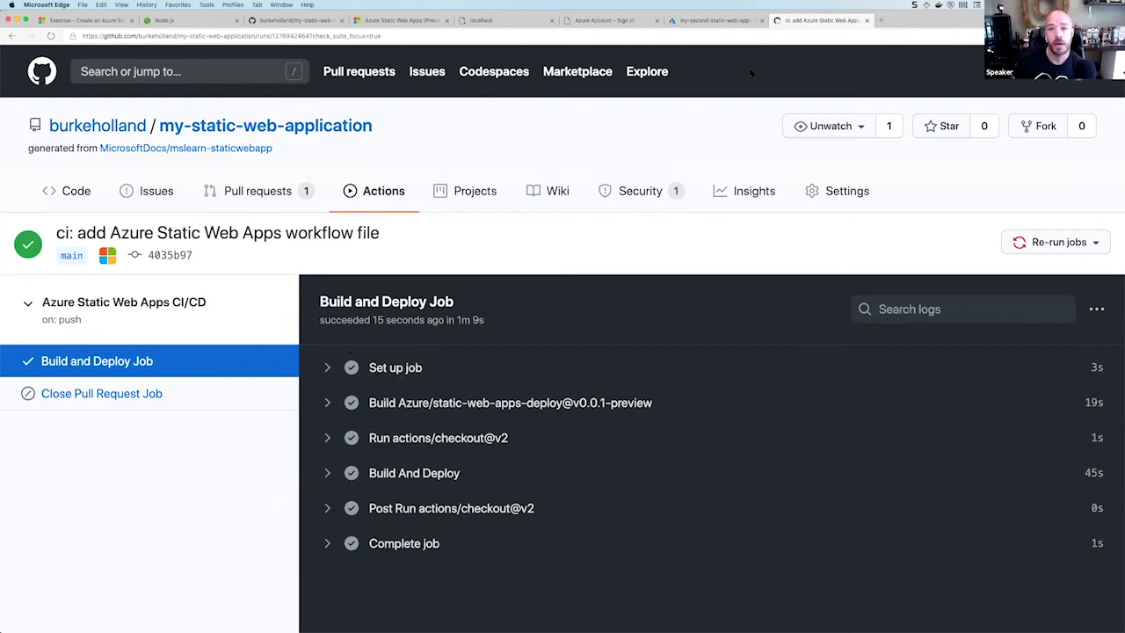
Return to the app's overview in the Azure portal and open the published Svelte site from its URL.
{"action": "left_click", "coordinate": [717, 20]}
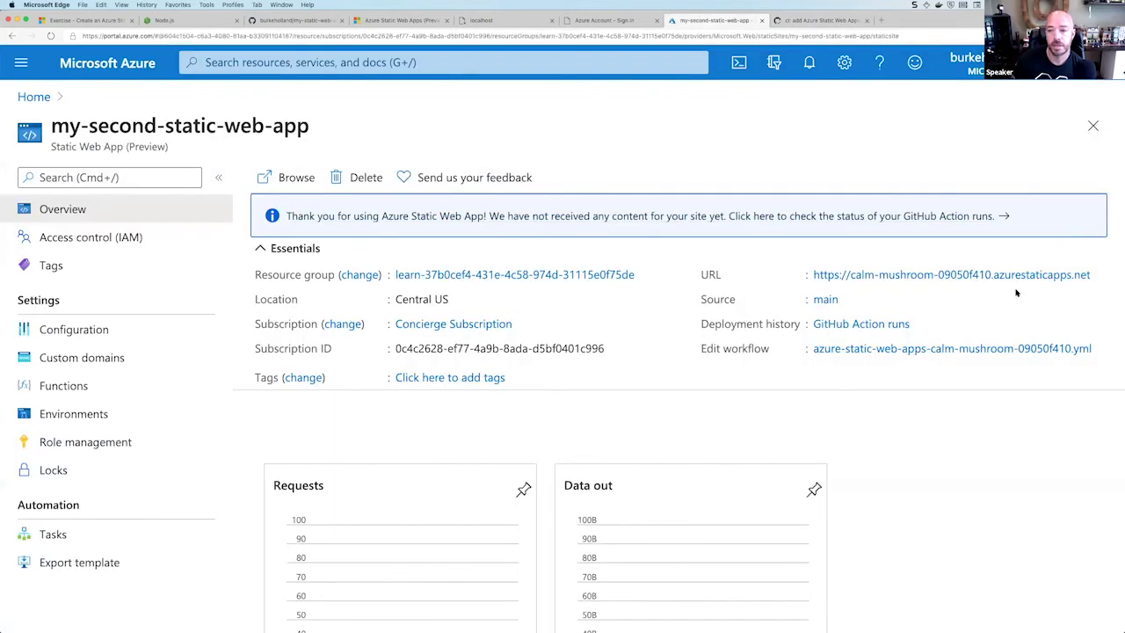
{"action": "left_click", "coordinate": [962, 276]}
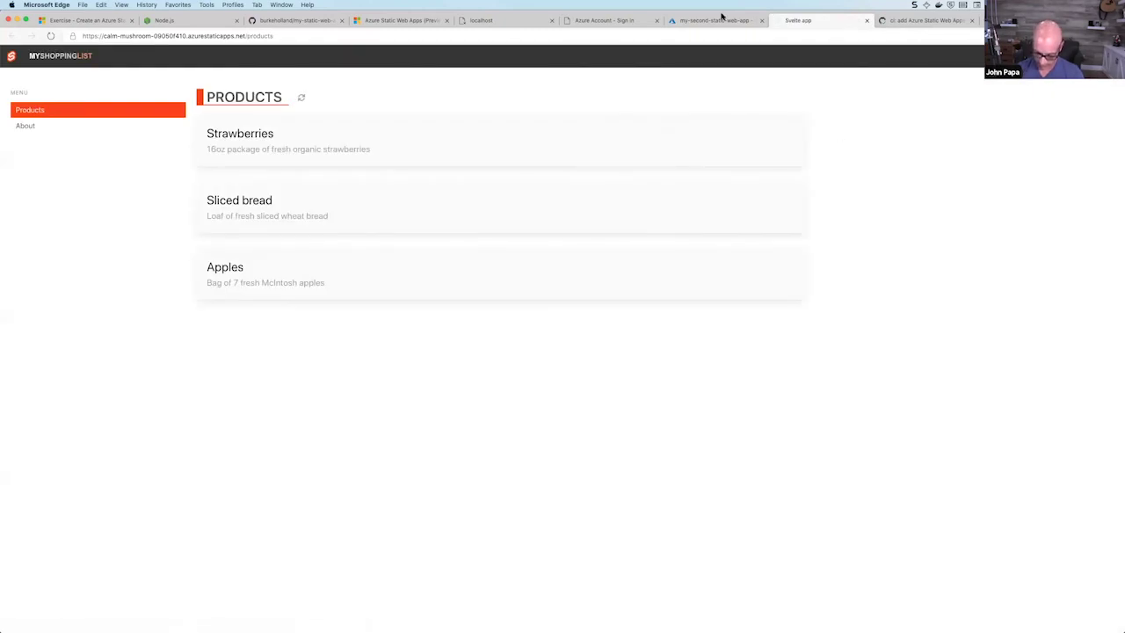
Close the deployed site, reopen it from the app's URL in the Azure portal and enlarge the page for reading.
{"action": "left_click", "coordinate": [867, 20]}
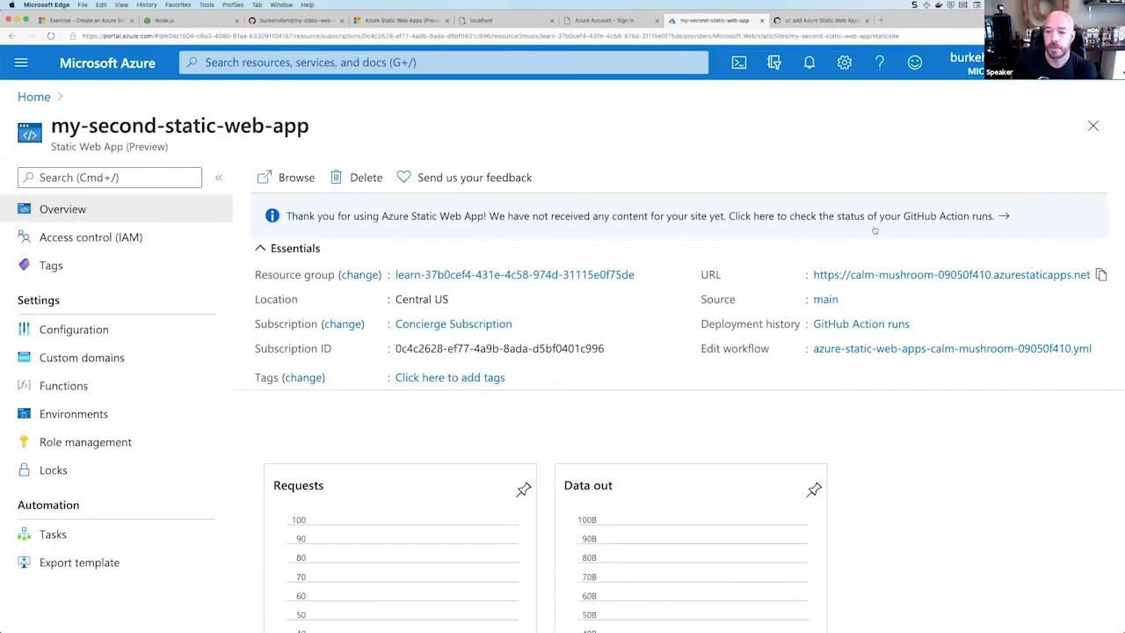
{"action": "left_click", "coordinate": [897, 276]}
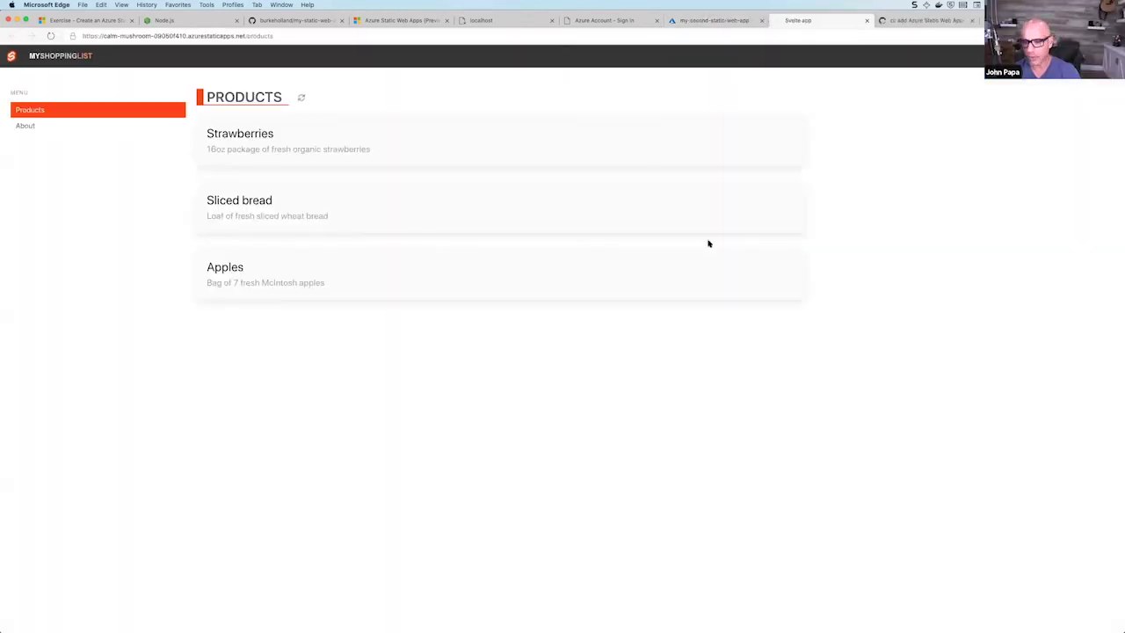
{"action": "key", "text": "super+equal"}
{"action": "key", "text": "super+equal"}
{"action": "key", "text": "super+equal"}
{"action": "key", "text": "super+equal"}
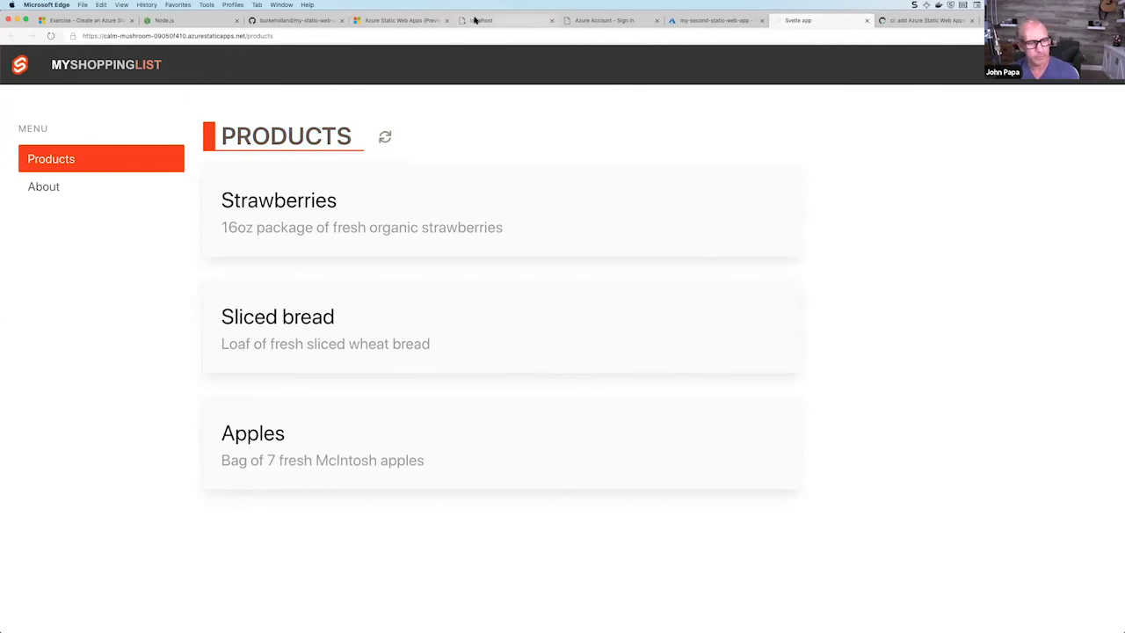
Return to the Learn exercise, review its remaining instructions and continue to the Configure fallback routes unit.
{"action": "left_click", "coordinate": [93, 22]}
{"action": "scroll", "coordinate": [486, 345], "scroll_direction": "down", "scroll_amount": 6}
{"action": "scroll", "coordinate": [486, 345], "scroll_direction": "down", "scroll_amount": 20}
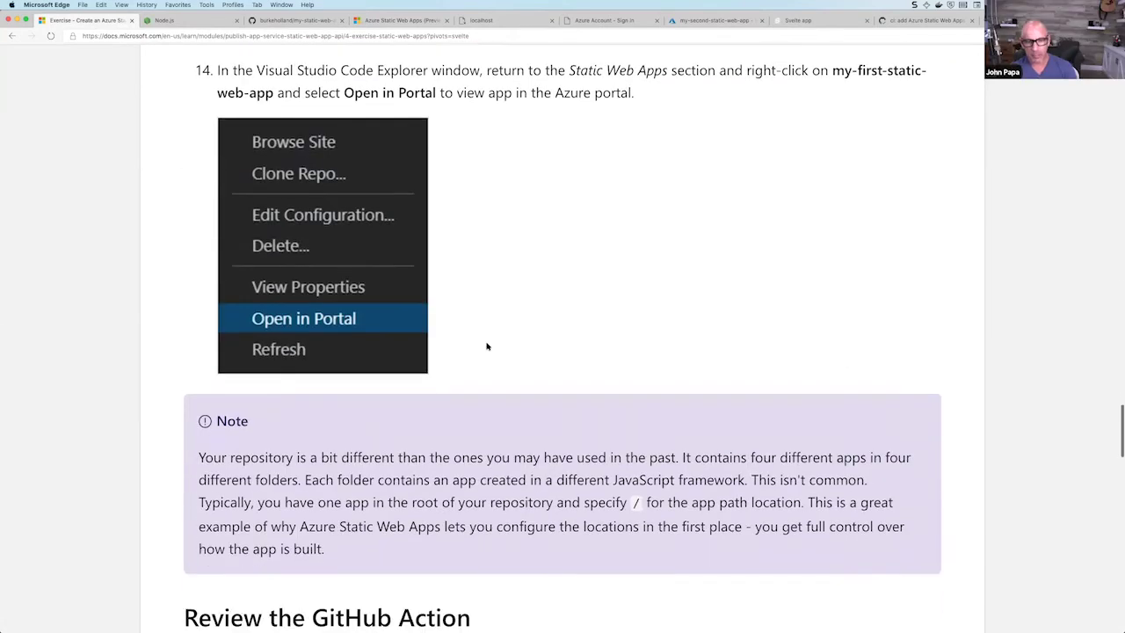
{"action": "scroll", "coordinate": [486, 347], "scroll_direction": "down", "scroll_amount": 15}
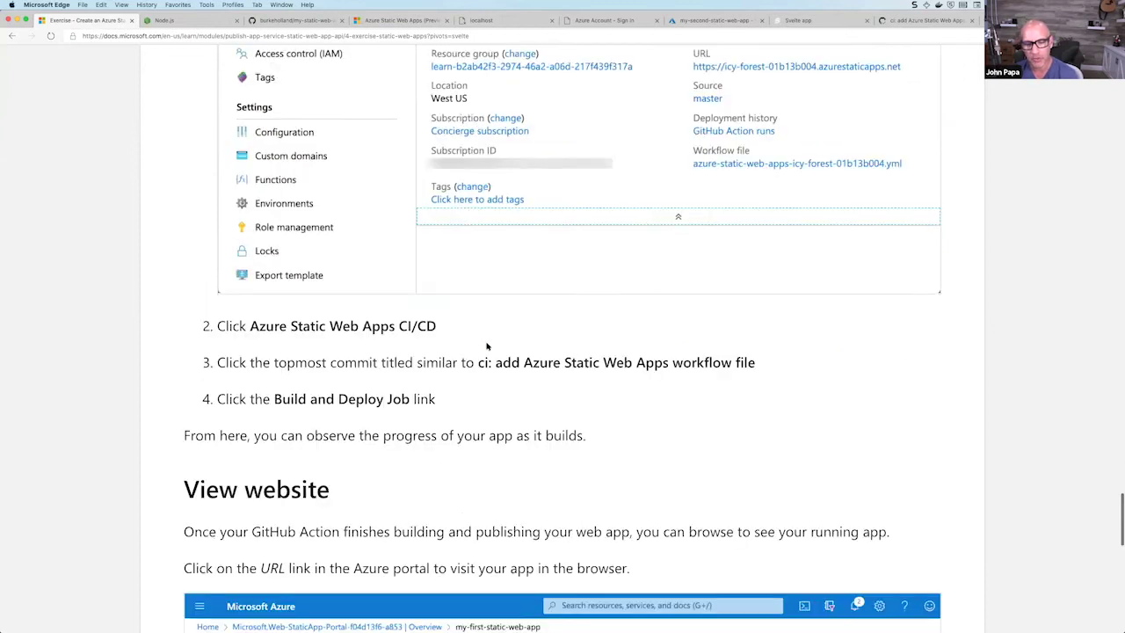
{"action": "scroll", "coordinate": [486, 346], "scroll_direction": "down", "scroll_amount": 10}
{"action": "left_click", "coordinate": [231, 410]}
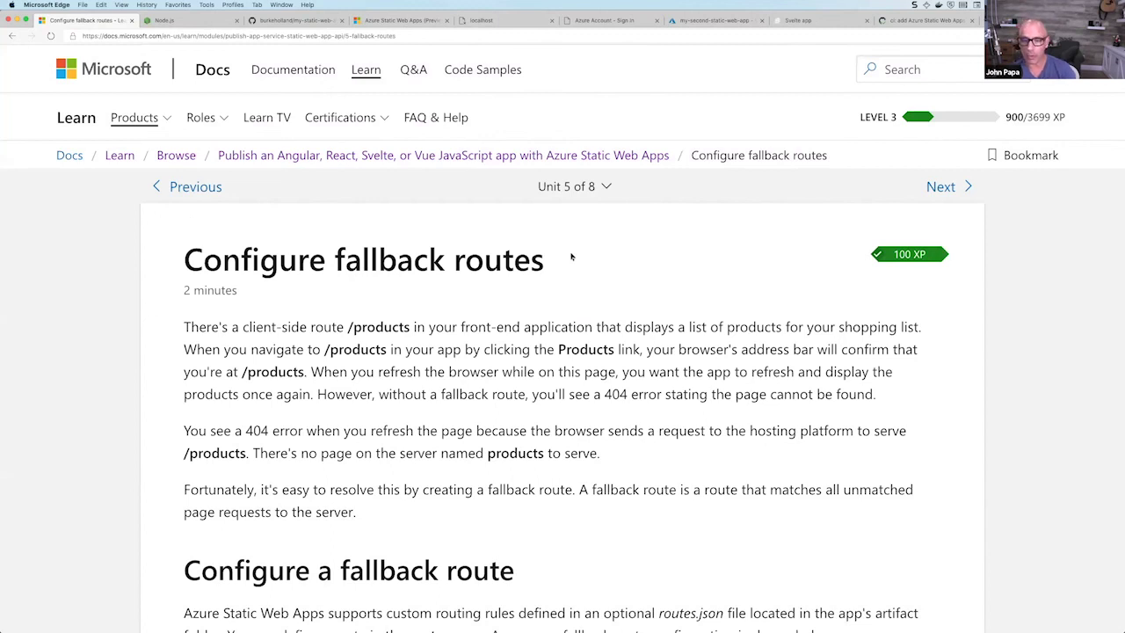
Read the fallback routes introduction and go to the unit Exercise - Create your fallback routes.
{"action": "scroll", "coordinate": [264, 270], "scroll_direction": "down", "scroll_amount": 3}
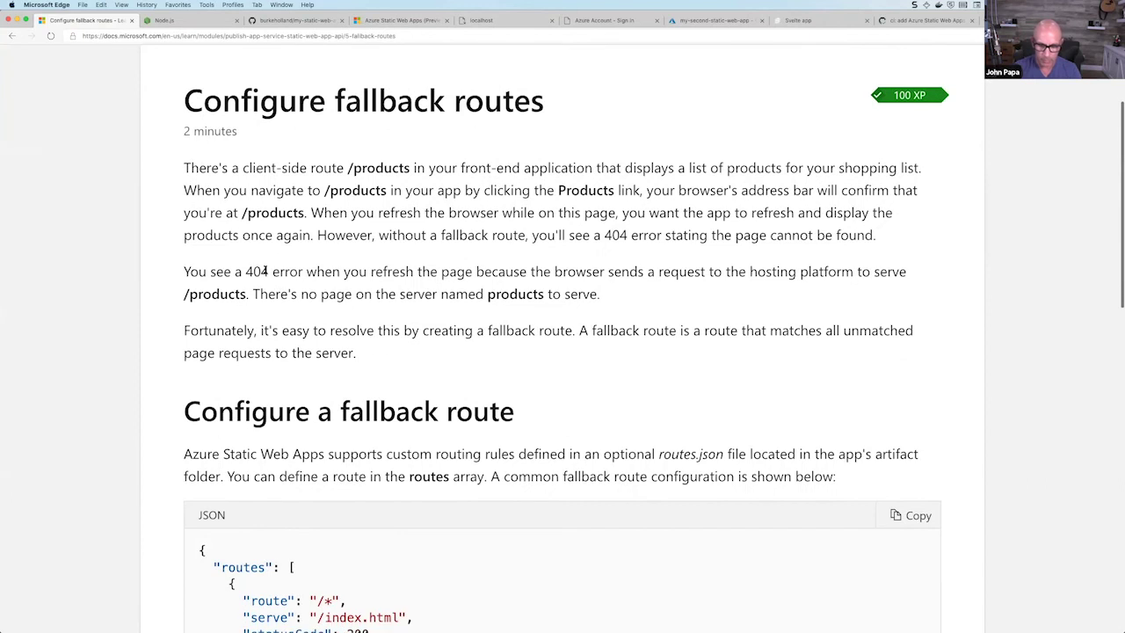
{"action": "scroll", "coordinate": [265, 270], "scroll_direction": "up", "scroll_amount": 3}
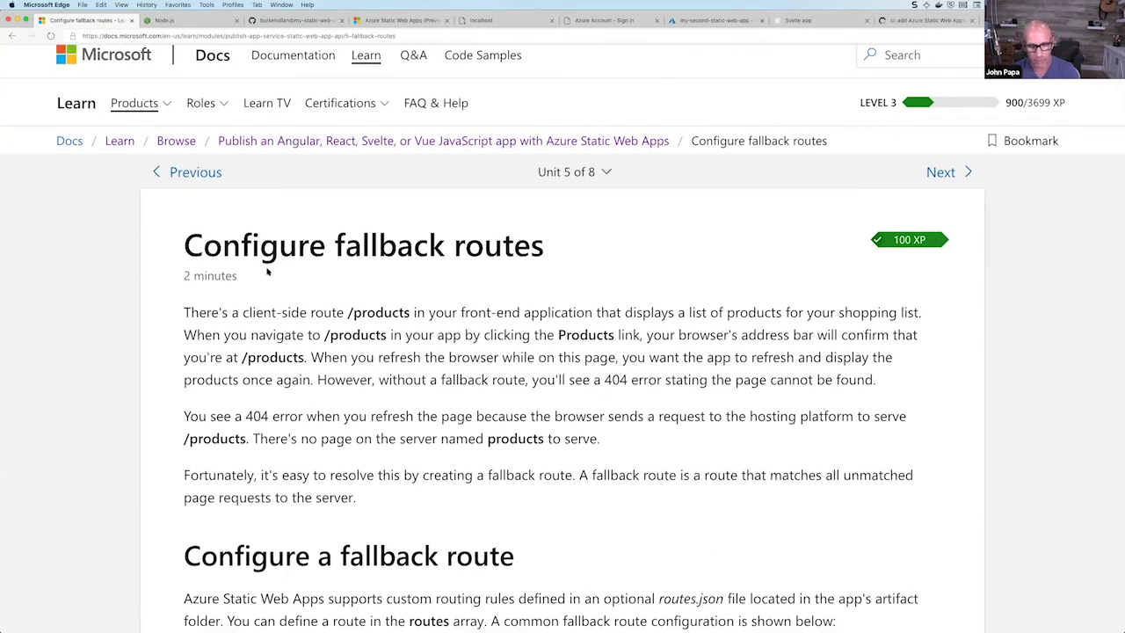
{"action": "scroll", "coordinate": [264, 271], "scroll_direction": "down", "scroll_amount": 1}
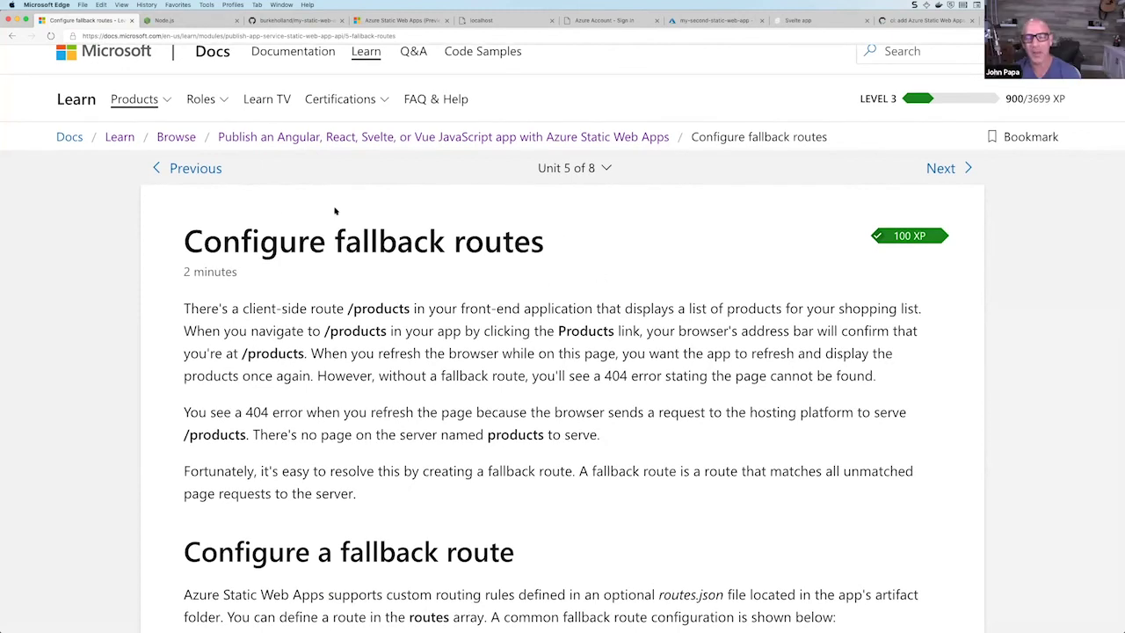
{"action": "left_click", "coordinate": [607, 167]}
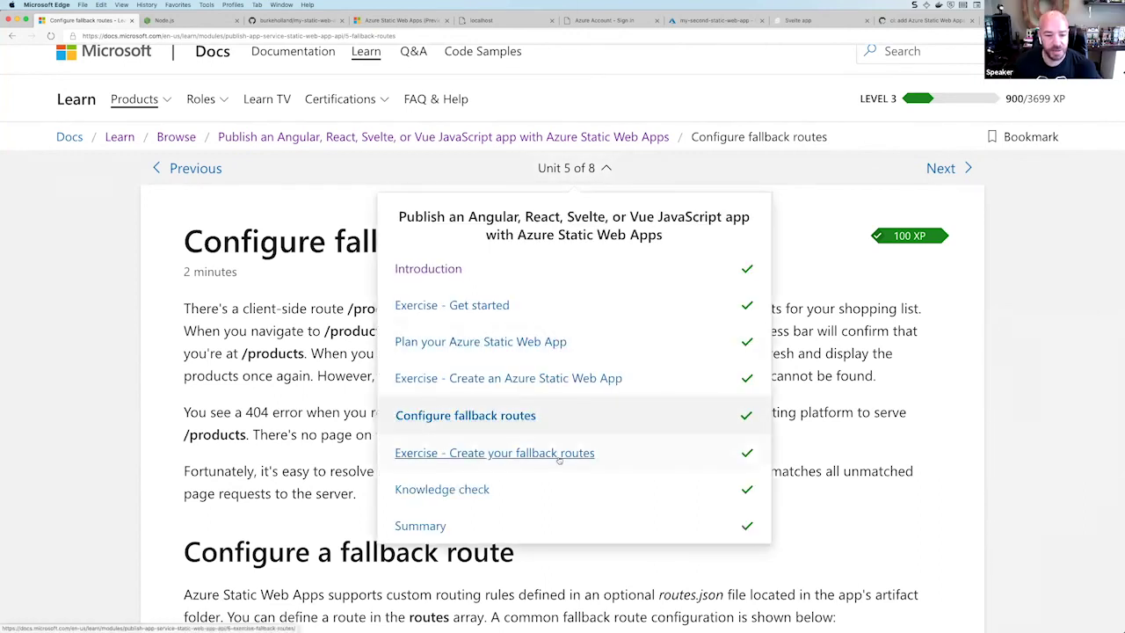
{"action": "left_click", "coordinate": [505, 454]}
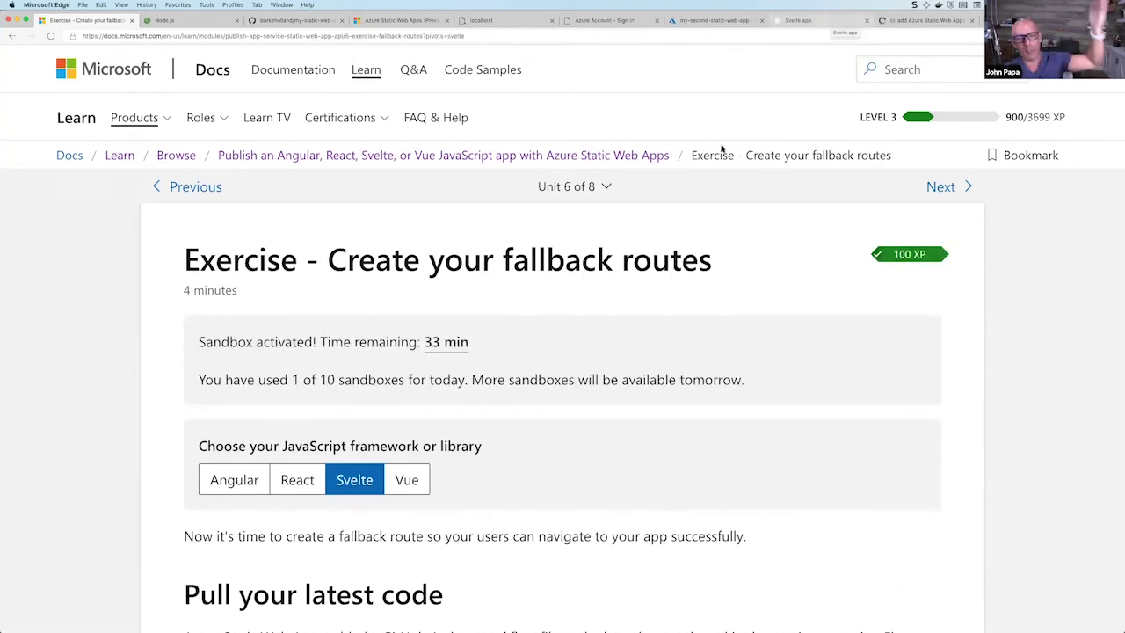
Switch to the deployed Svelte site and reload it from its root address without the products path.
{"action": "left_click", "coordinate": [827, 21]}
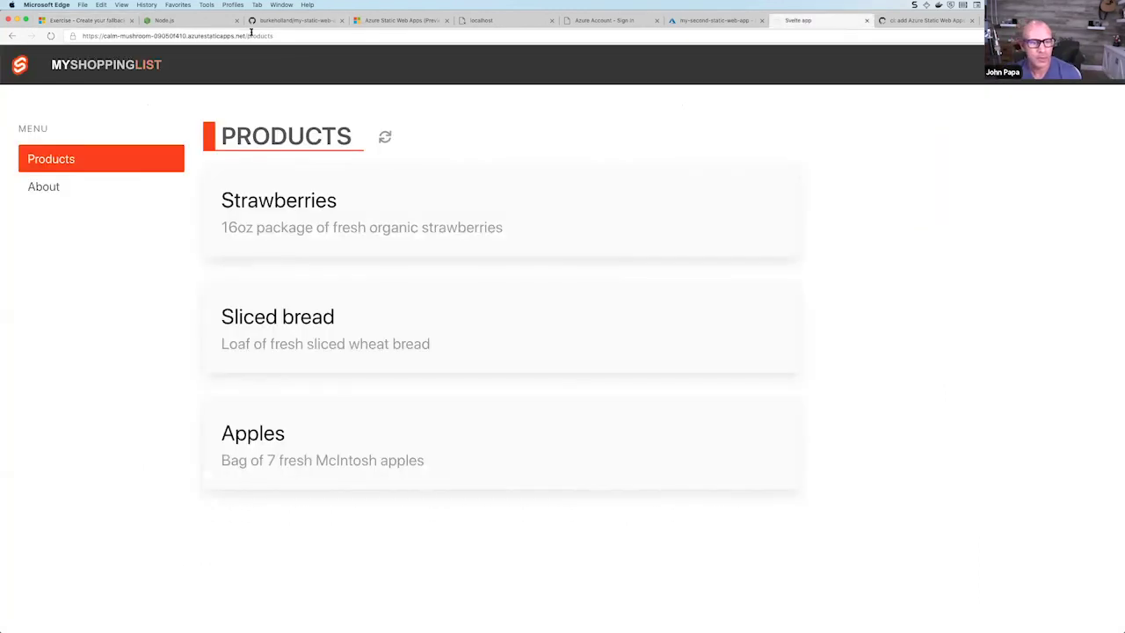
{"action": "left_click_drag", "start_coordinate": [246, 36], "coordinate": [327, 40]}
{"action": "key", "text": "Return"}
{"action": "left_click_drag", "start_coordinate": [246, 36], "coordinate": [314, 39]}
{"action": "key", "text": "Return"}
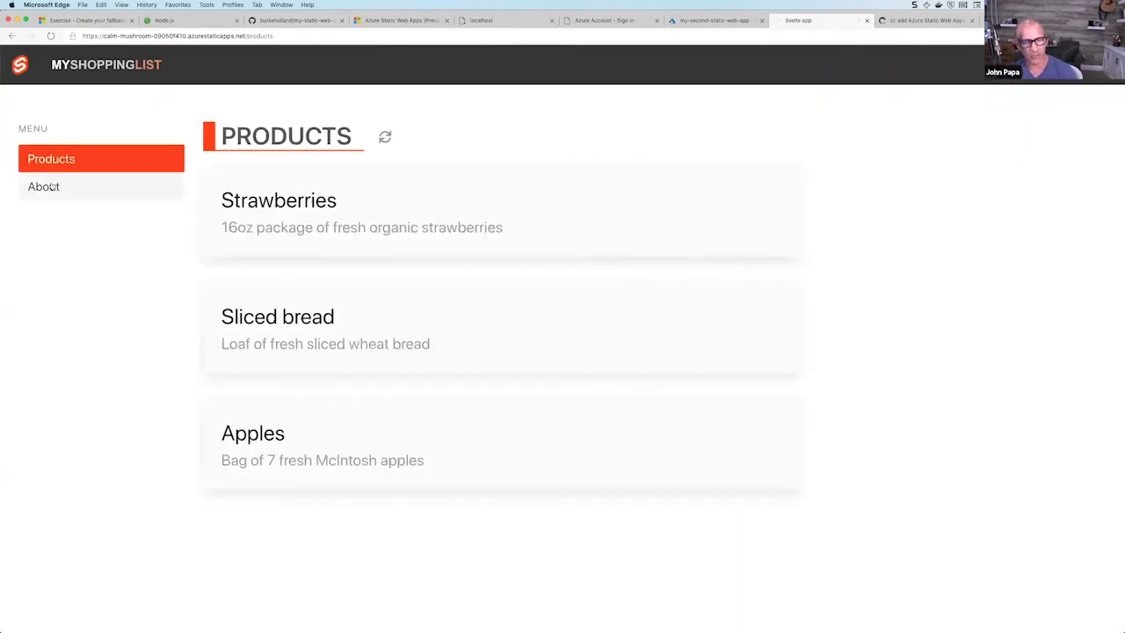
Navigate between the site's About and Products pages and refresh the browser on the About page.
{"action": "left_click", "coordinate": [55, 187]}
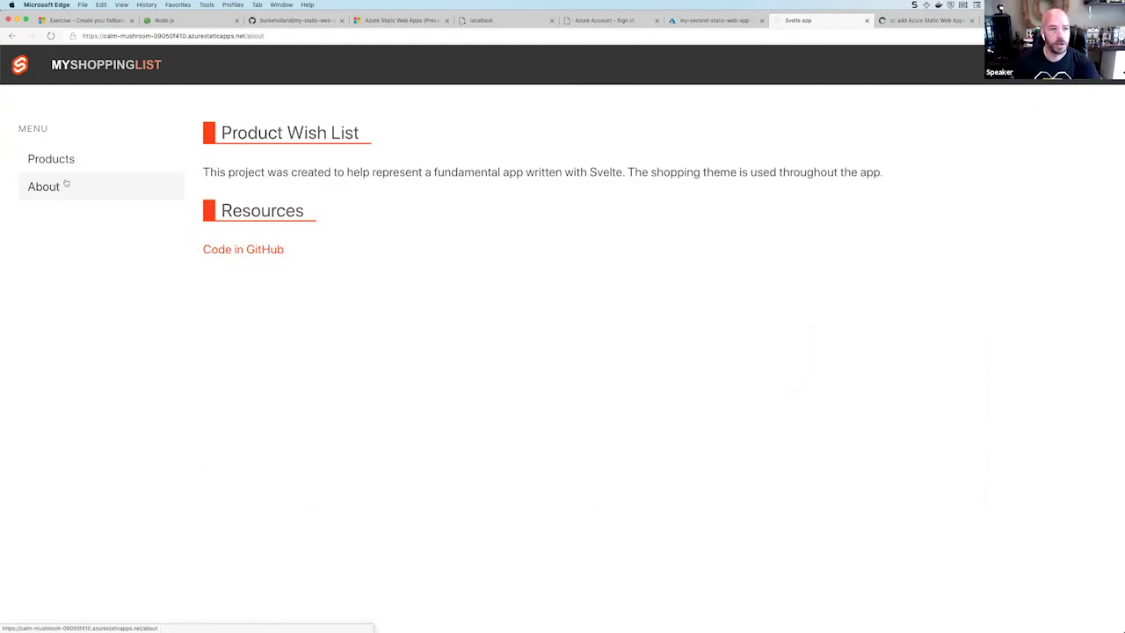
{"action": "left_click", "coordinate": [83, 155]}
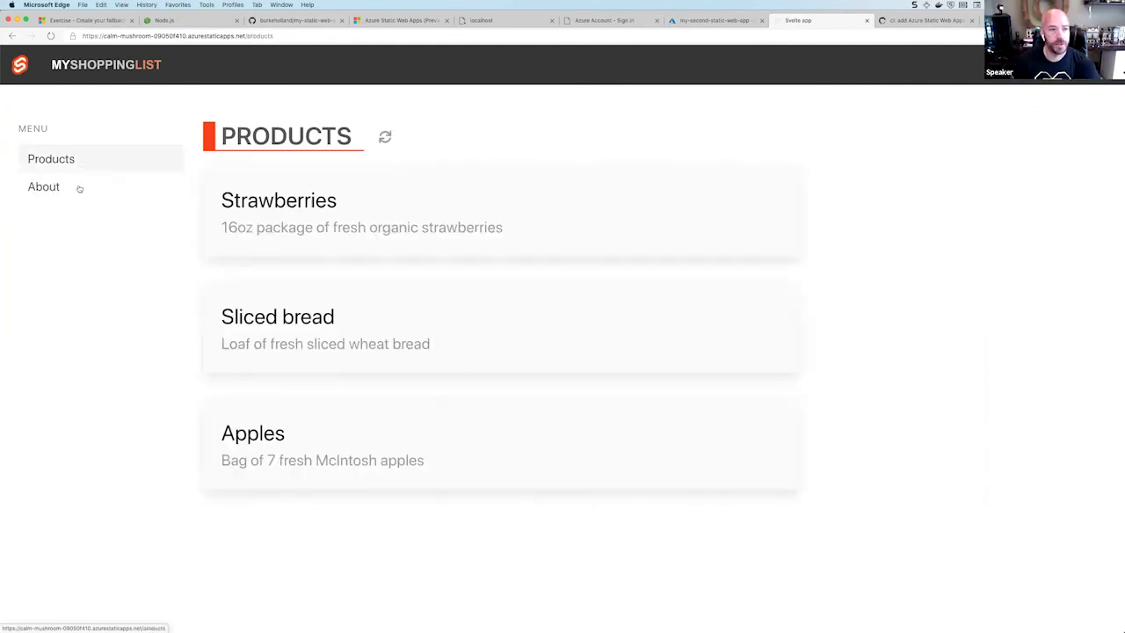
{"action": "left_click", "coordinate": [82, 186]}
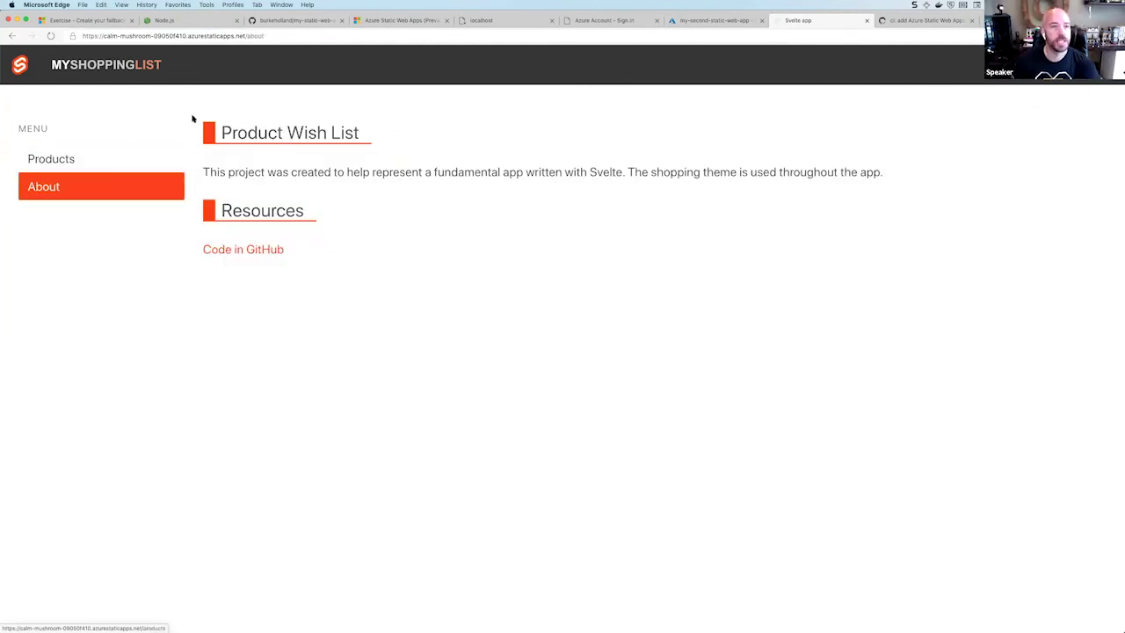
{"action": "key", "text": "super+r"}
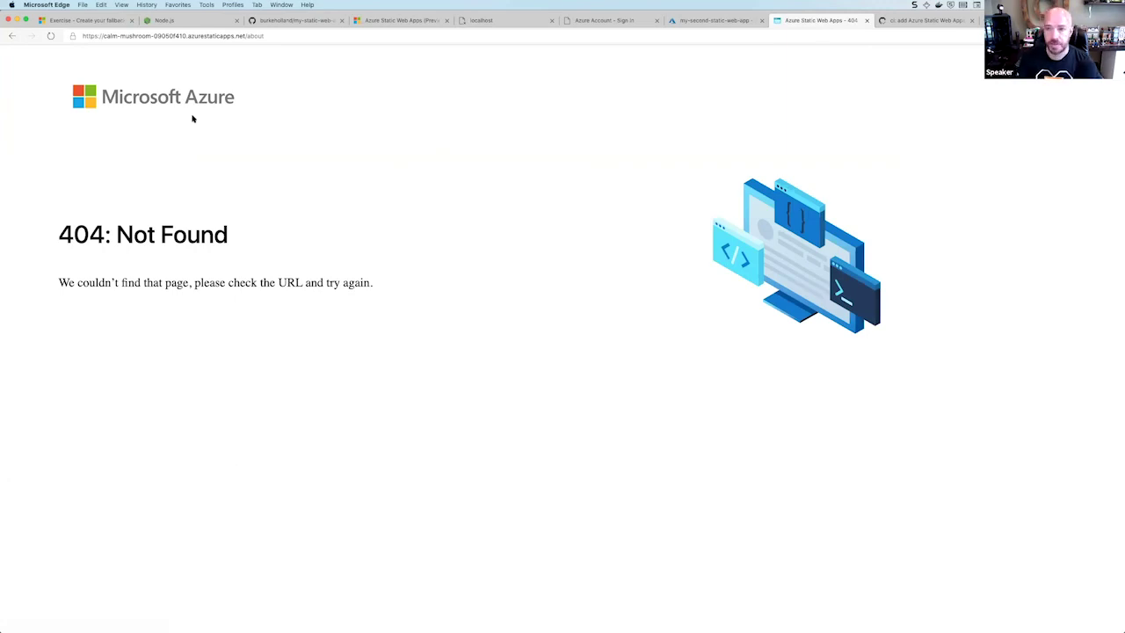
Go back from the refreshed About page, remove the products path from the address and load the site's root.
{"action": "left_click", "coordinate": [12, 35]}
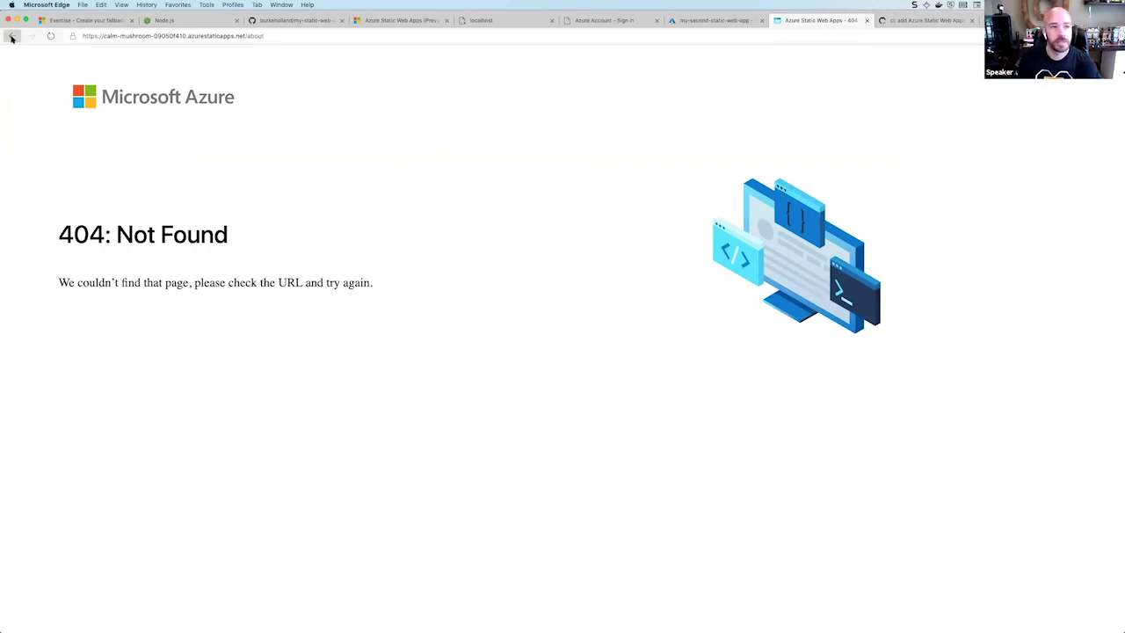
{"action": "key", "text": "super+bracketright"}
{"action": "left_click", "coordinate": [12, 35]}
{"action": "left_click_drag", "start_coordinate": [273, 35], "coordinate": [247, 35]}
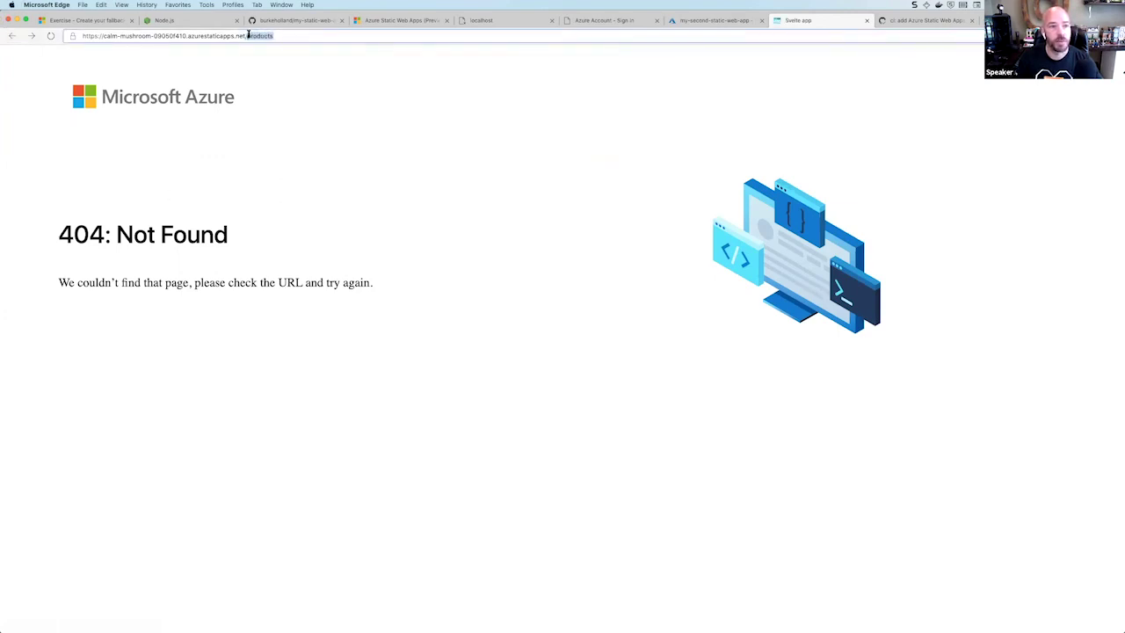
{"action": "key", "text": "BackSpace"}
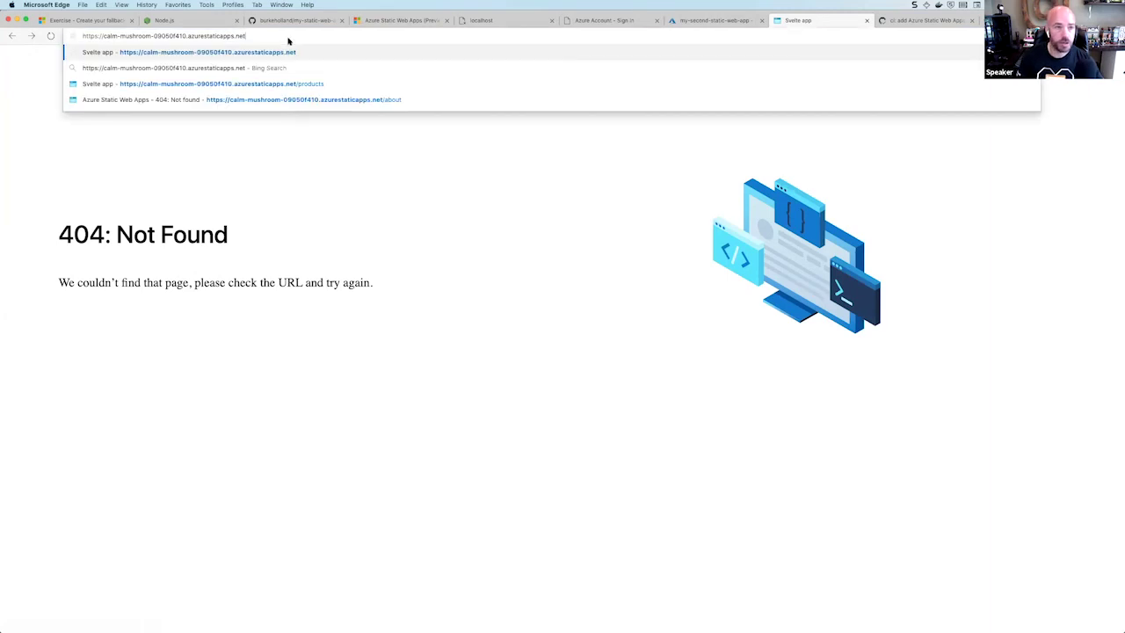
{"action": "key", "text": "Return"}
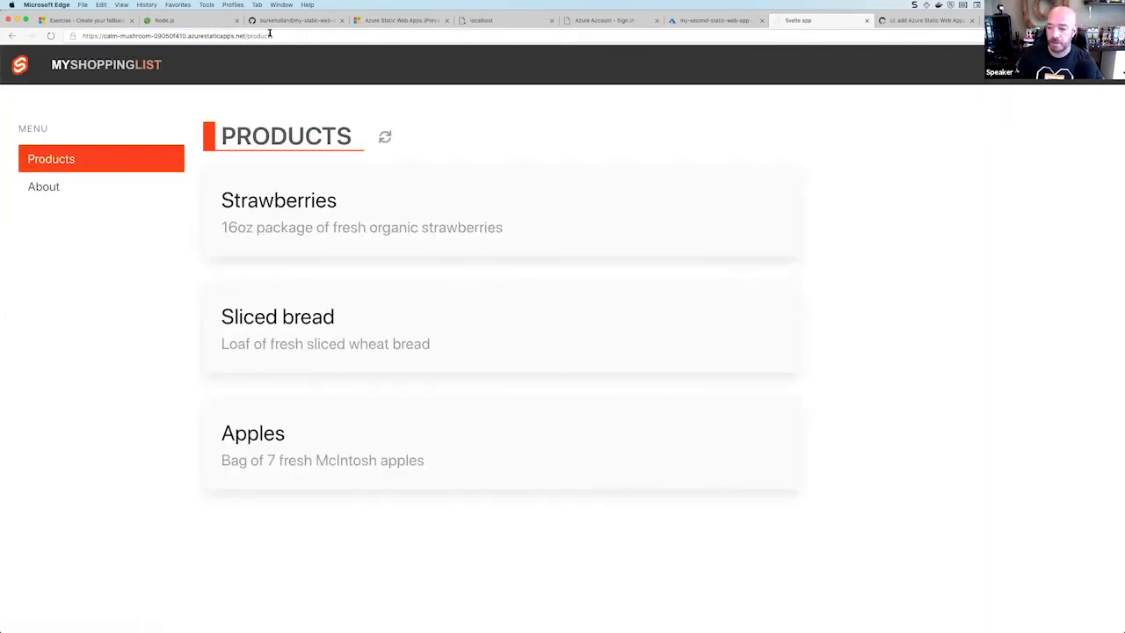
Return to the Create your fallback routes exercise and read the instructions for pulling the code and creating routes.json.
{"action": "key", "text": "super+Tab"}
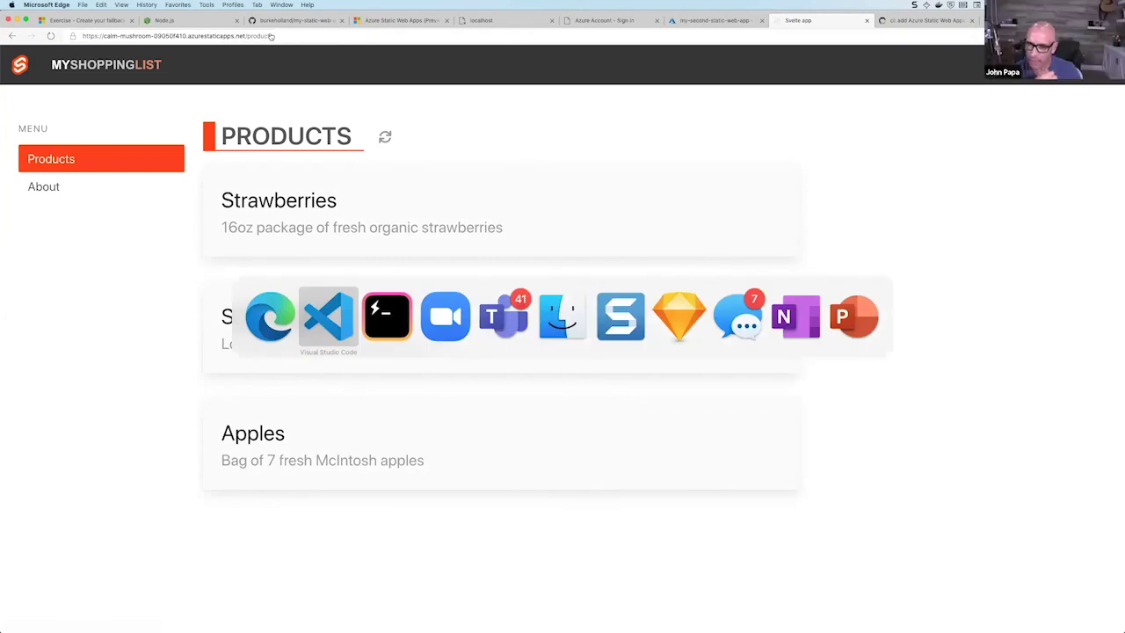
{"action": "key", "text": "super+Tab"}
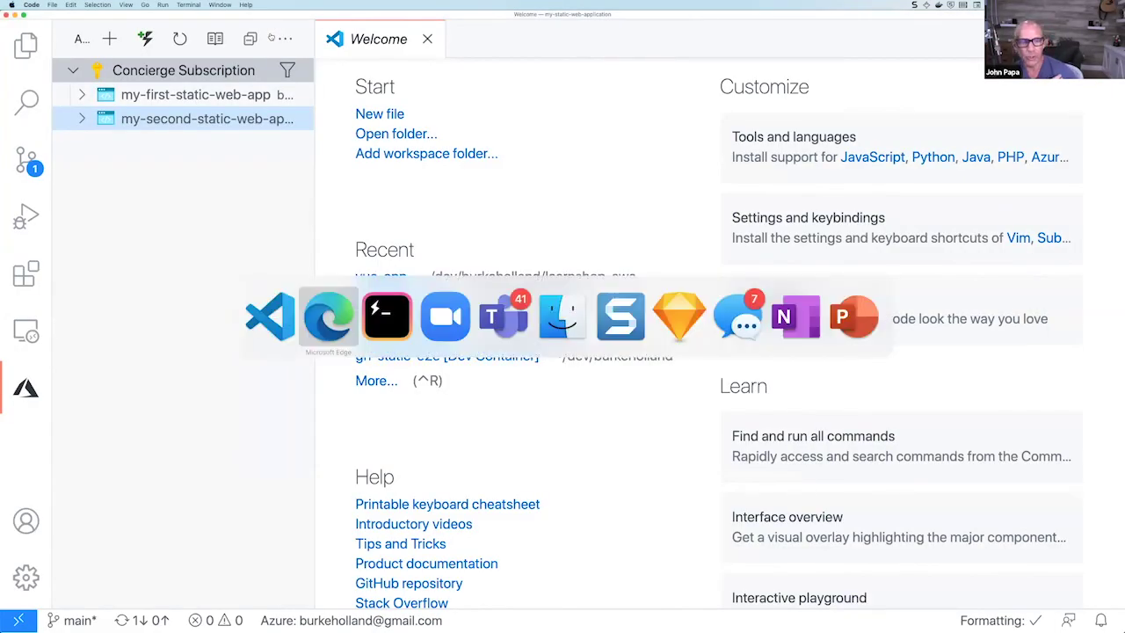
{"action": "key", "text": "super+Tab"}
{"action": "key", "text": "super+Tab"}
{"action": "key", "text": "super+shift+Tab"}
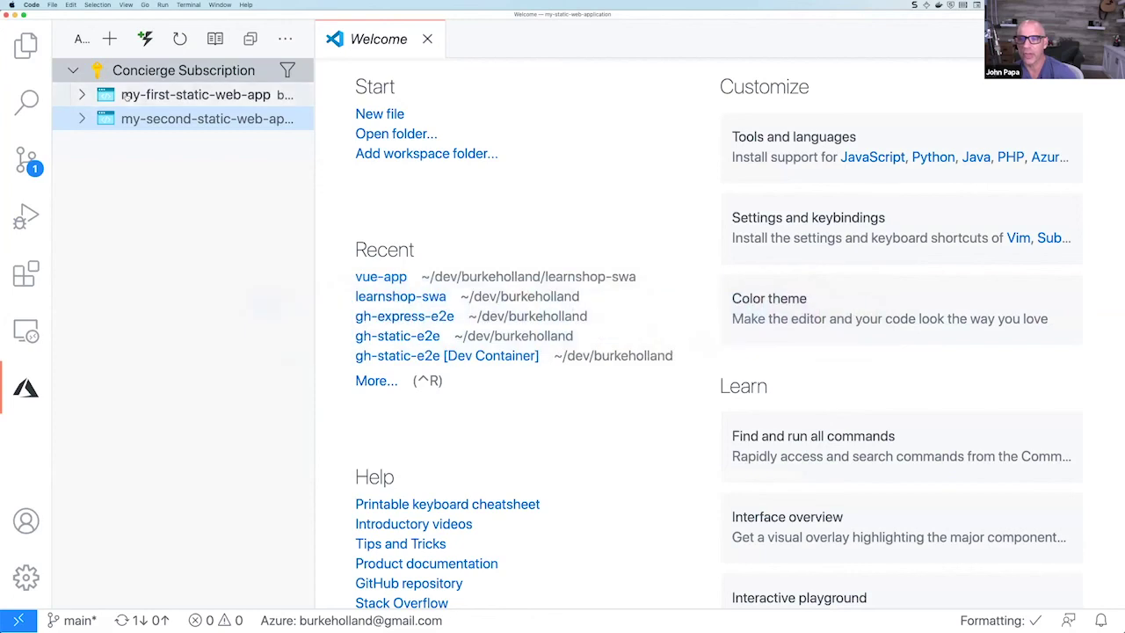
{"action": "key", "text": "super+Tab"}
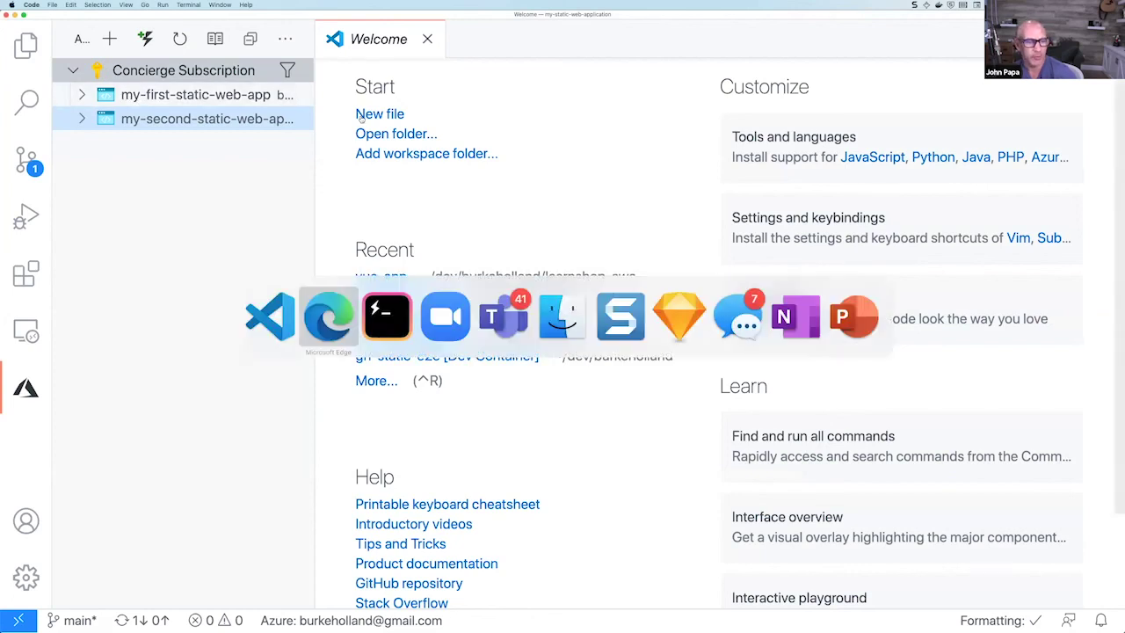
{"action": "left_click", "coordinate": [92, 21]}
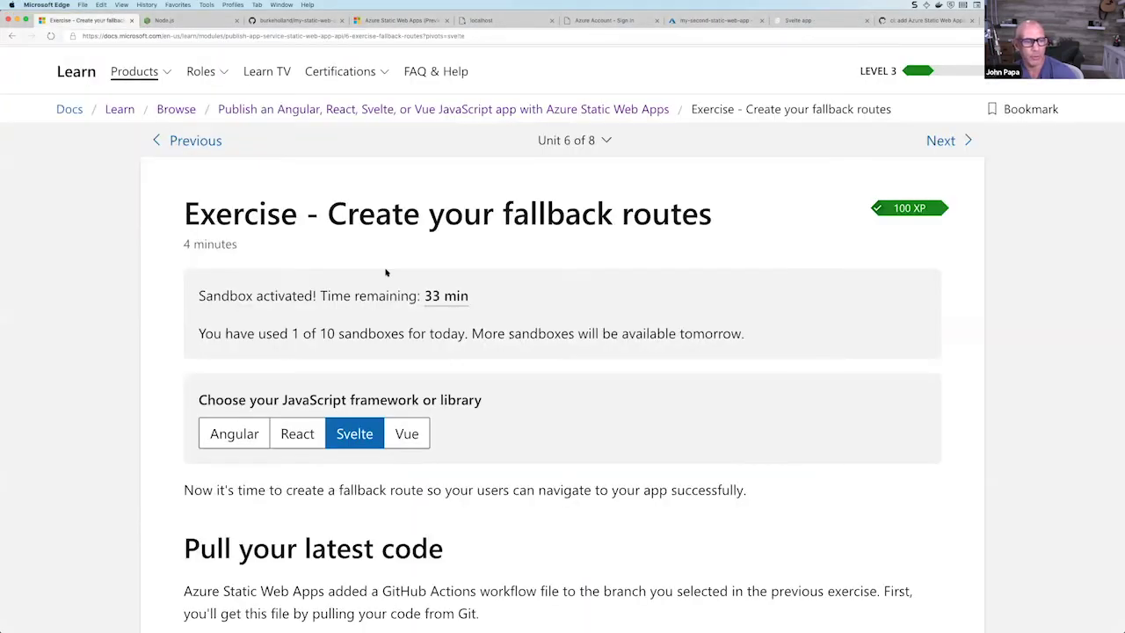
{"action": "scroll", "coordinate": [386, 270], "scroll_direction": "down", "scroll_amount": 5}
{"action": "scroll", "coordinate": [385, 273], "scroll_direction": "down", "scroll_amount": 4}
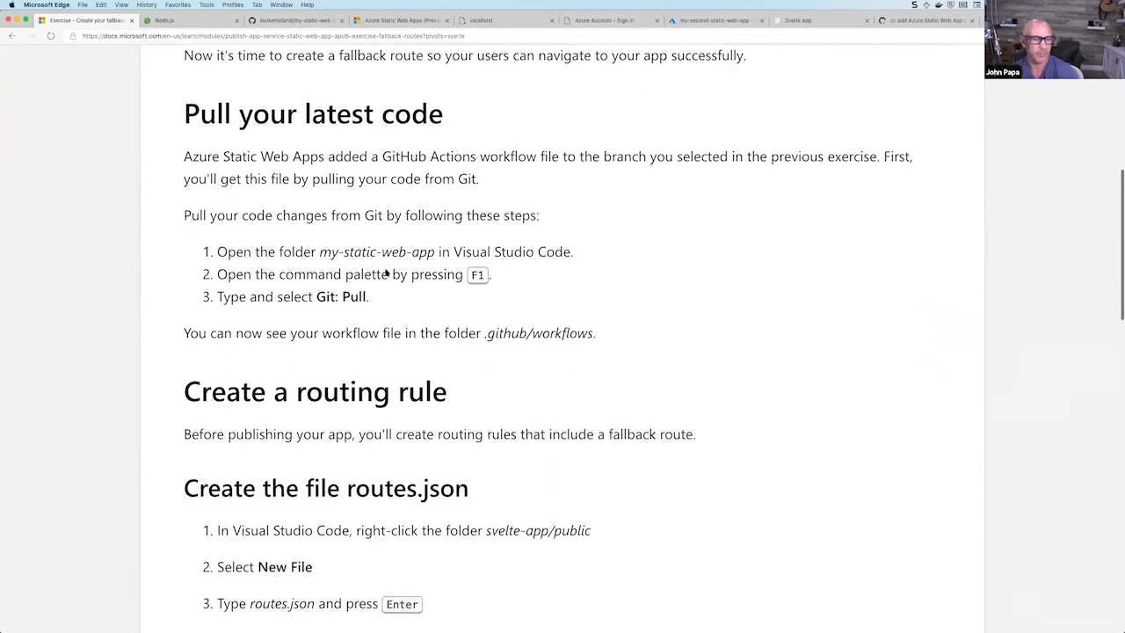
Switch to Visual Studio Code, sync the main branch with GitHub and open the azure-static-web-apps workflow file in .github/workflows.
{"action": "key", "text": "super+Tab"}
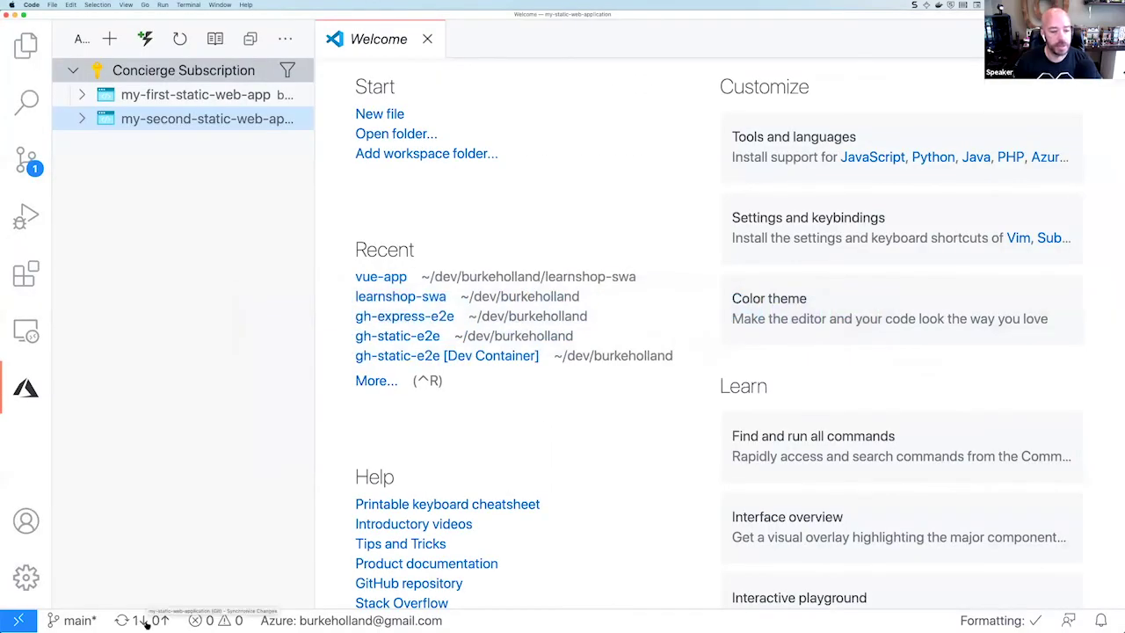
{"action": "left_click", "coordinate": [147, 621]}
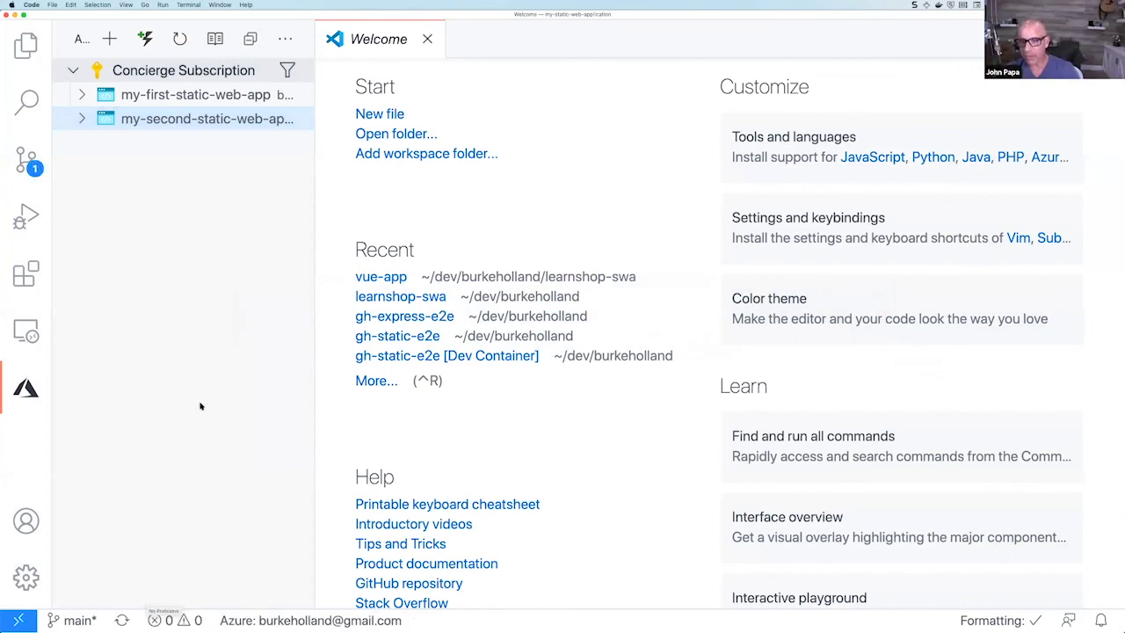
{"action": "left_click", "coordinate": [26, 44]}
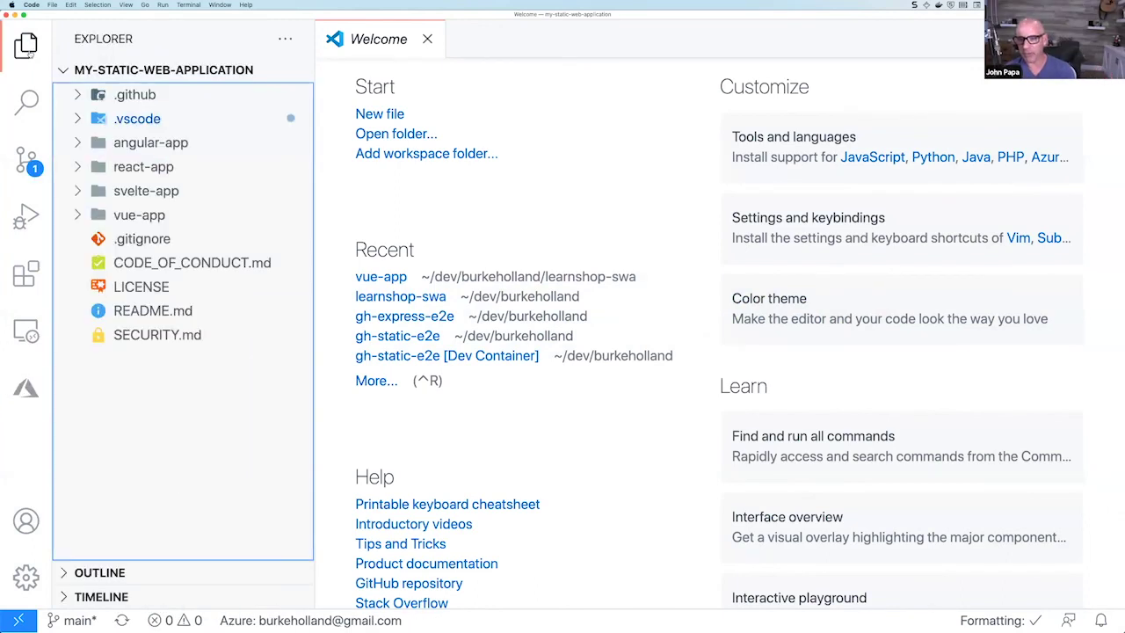
{"action": "left_click", "coordinate": [77, 95]}
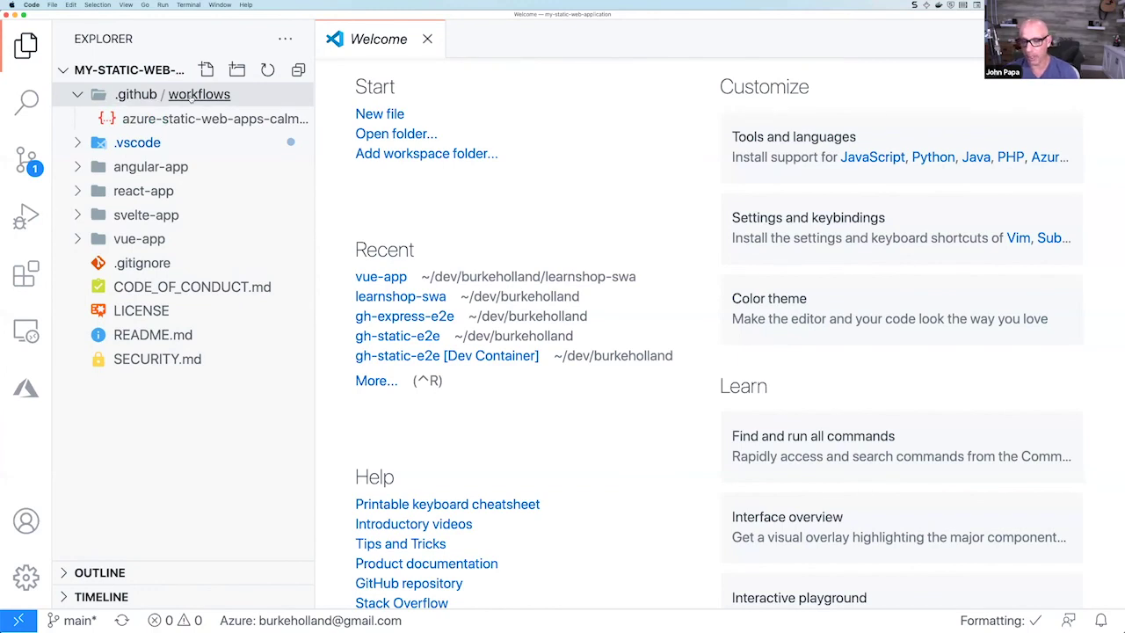
{"action": "left_click", "coordinate": [163, 120]}
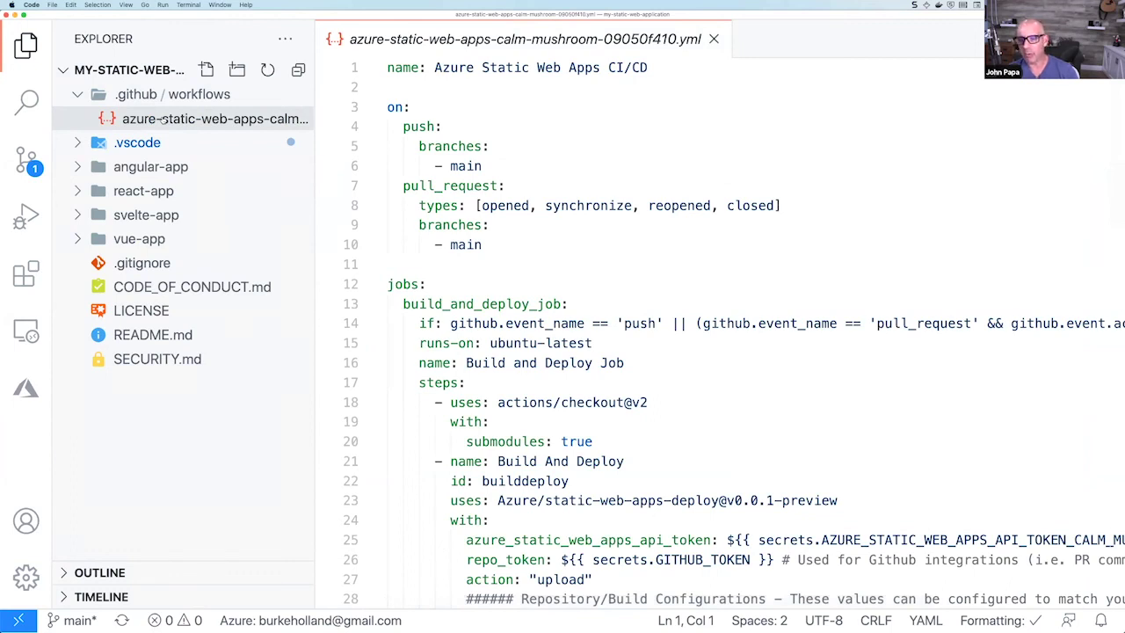
Collapse the .github/workflows folder and create a new file named routes.json in the svelte-app/public folder.
{"action": "left_click", "coordinate": [79, 95]}
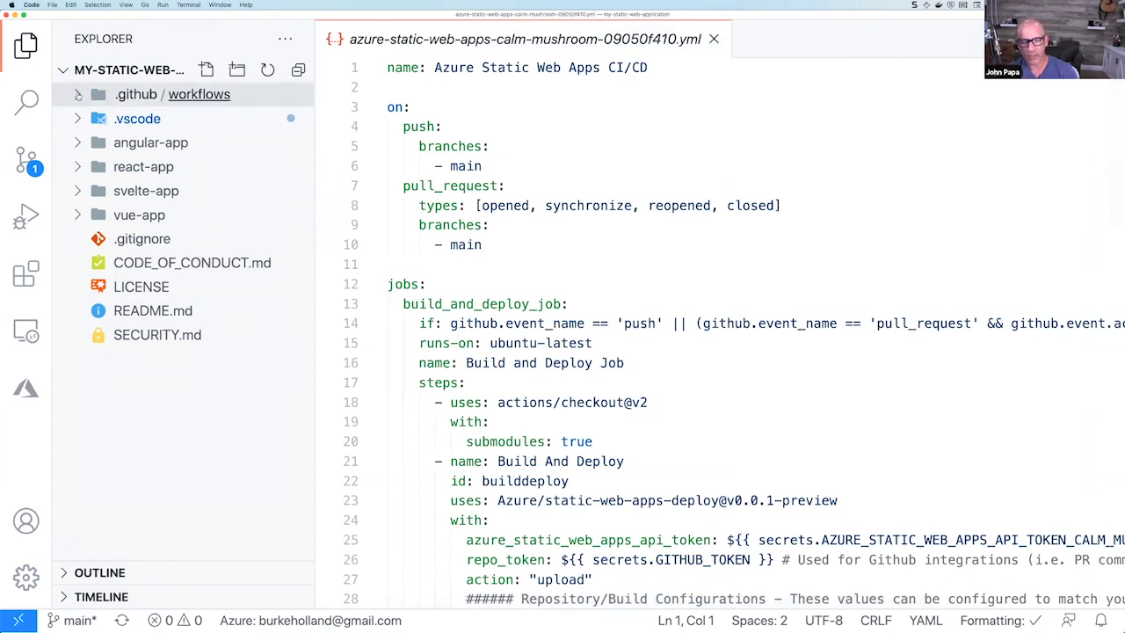
{"action": "left_click", "coordinate": [75, 190]}
{"action": "scroll", "coordinate": [140, 211], "scroll_direction": "down", "scroll_amount": 1}
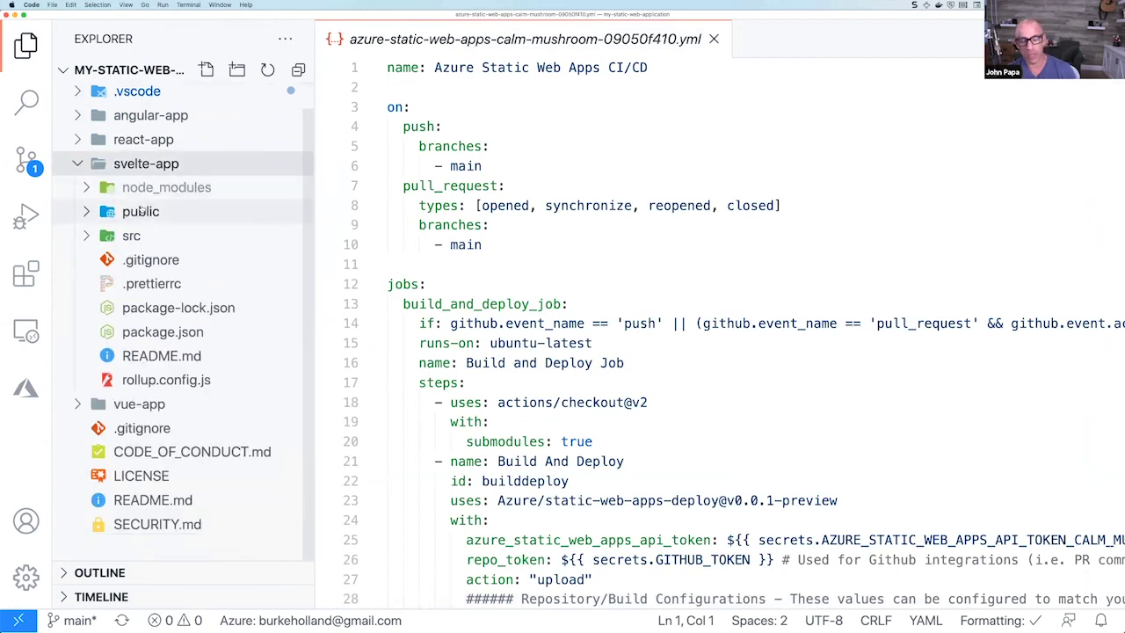
{"action": "left_click", "coordinate": [123, 214]}
{"action": "right_click", "coordinate": [141, 214]}
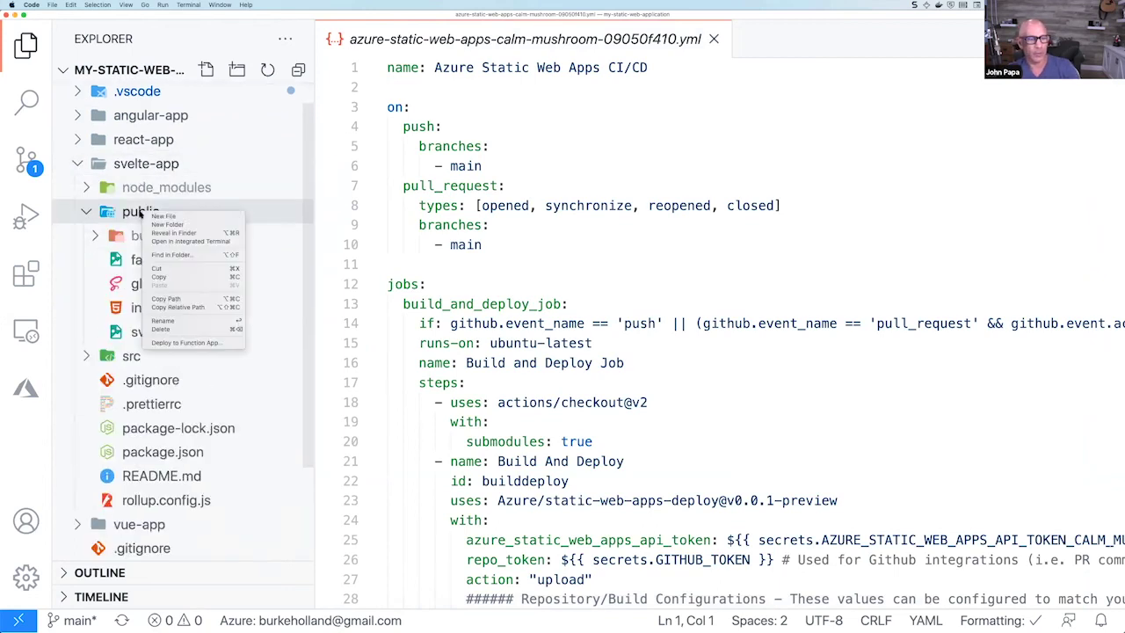
{"action": "left_click", "coordinate": [158, 216]}
{"action": "type", "text": "ro"}
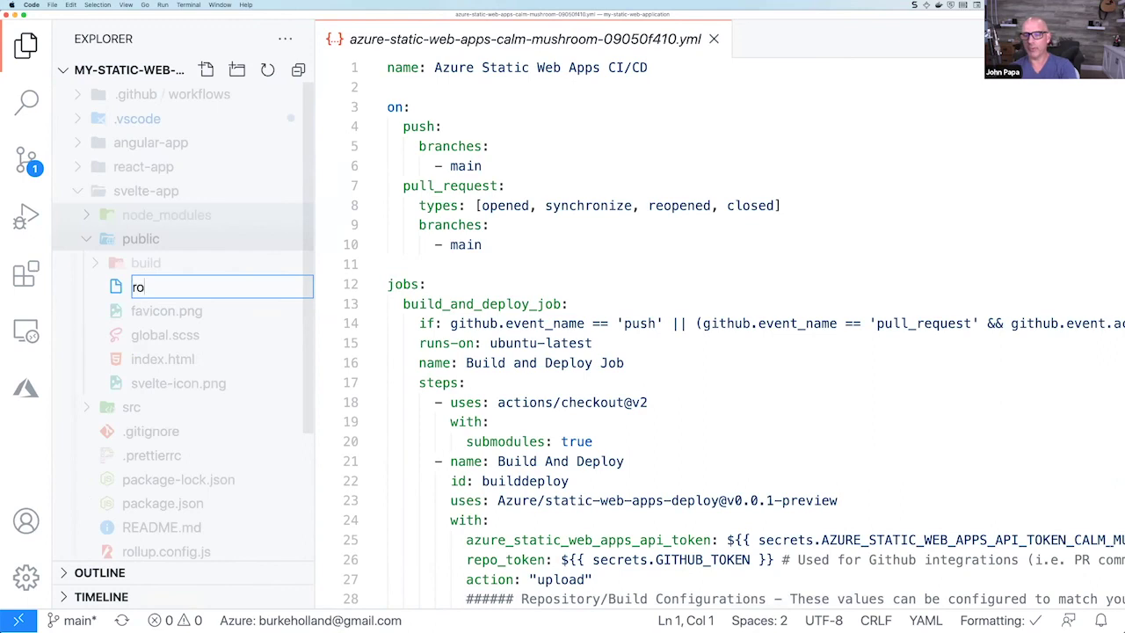
{"action": "type", "text": "utes.json"}
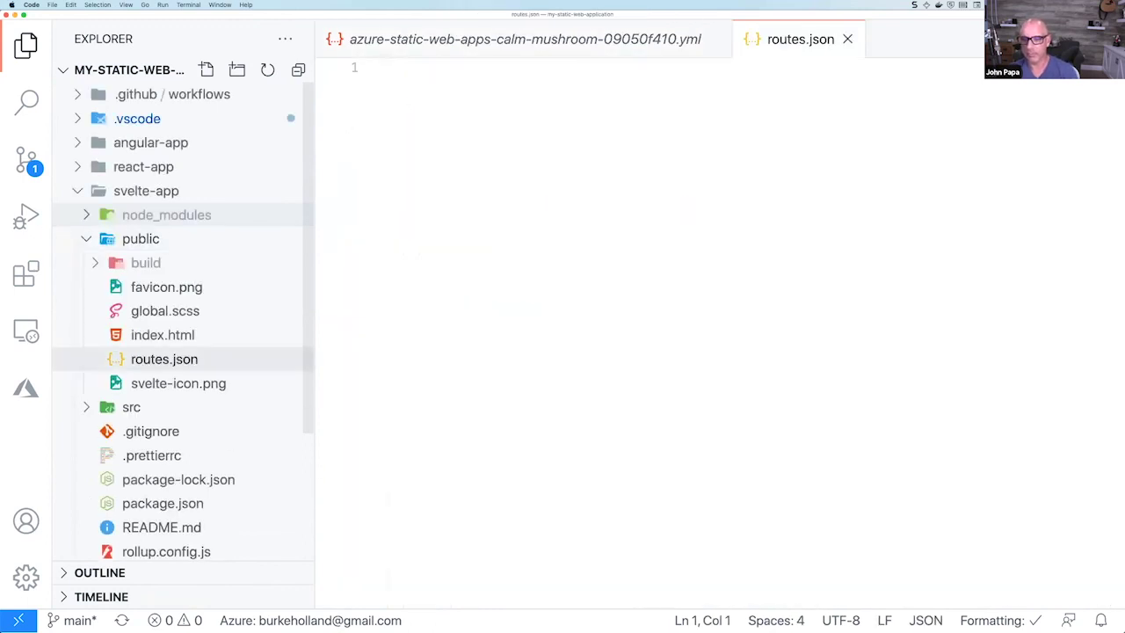
Copy the fallback route JSON from the Learn exercise in Microsoft Edge, paste it into routes.json in Visual Studio Code and save.
{"action": "key", "text": "super+Tab"}
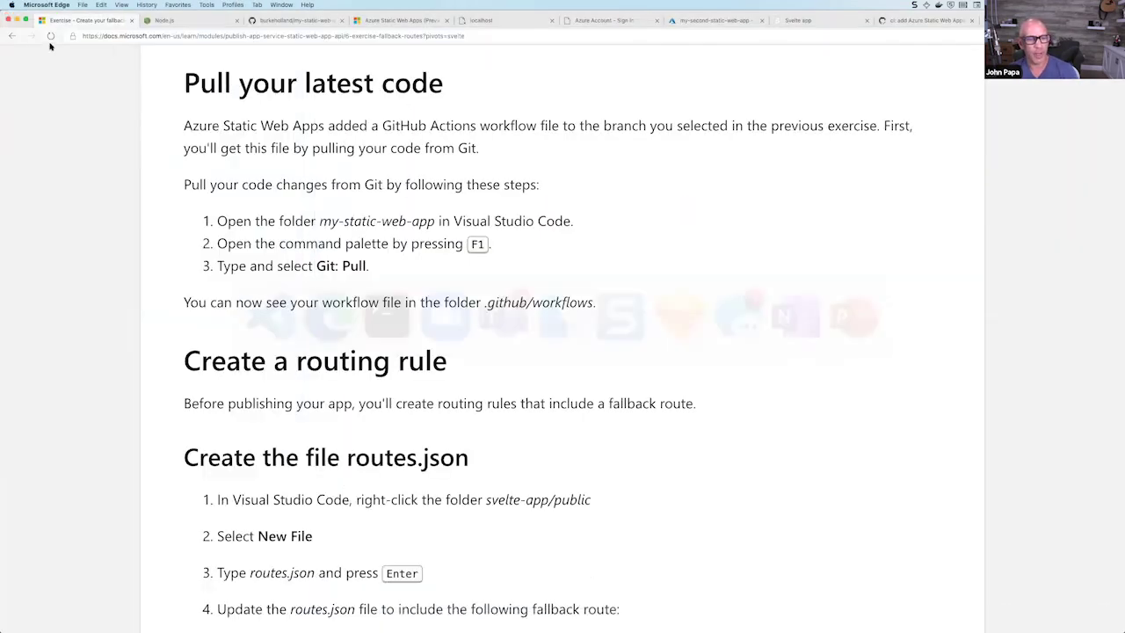
{"action": "scroll", "coordinate": [291, 281], "scroll_direction": "down", "scroll_amount": 5}
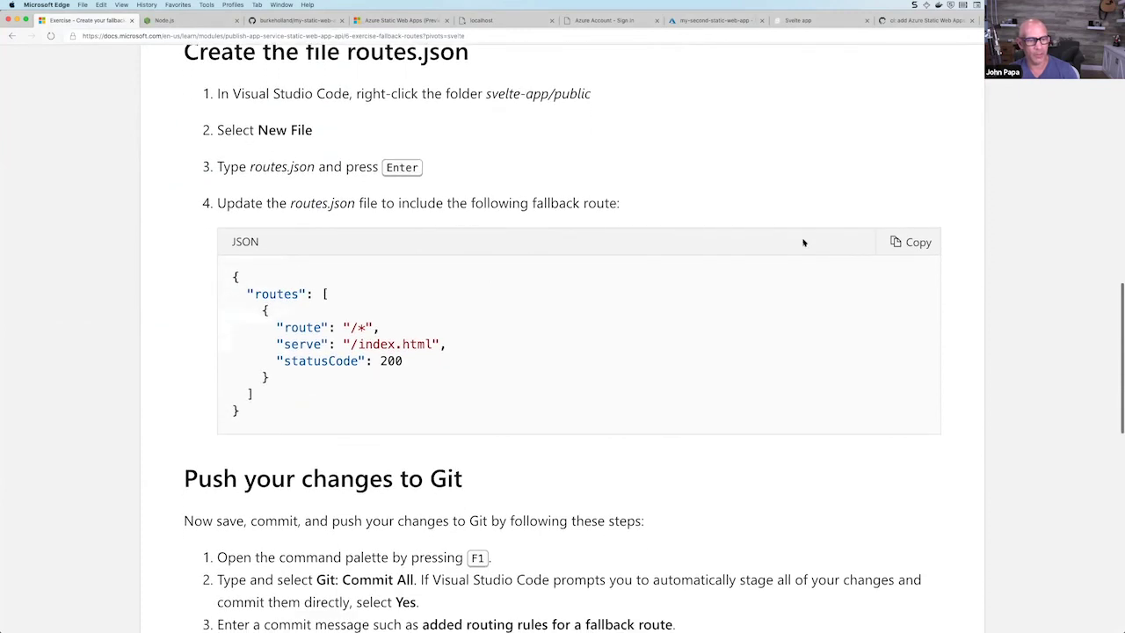
{"action": "left_click", "coordinate": [910, 240]}
{"action": "key", "text": "super+Tab"}
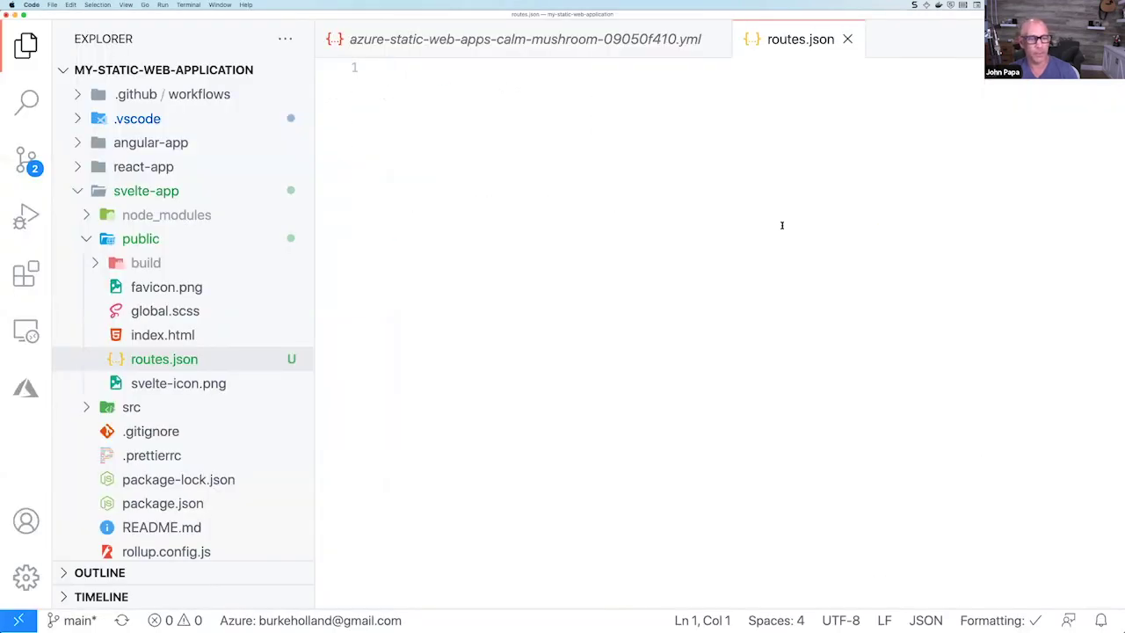
{"action": "key", "text": "super+v"}
{"action": "key", "text": "super+s"}
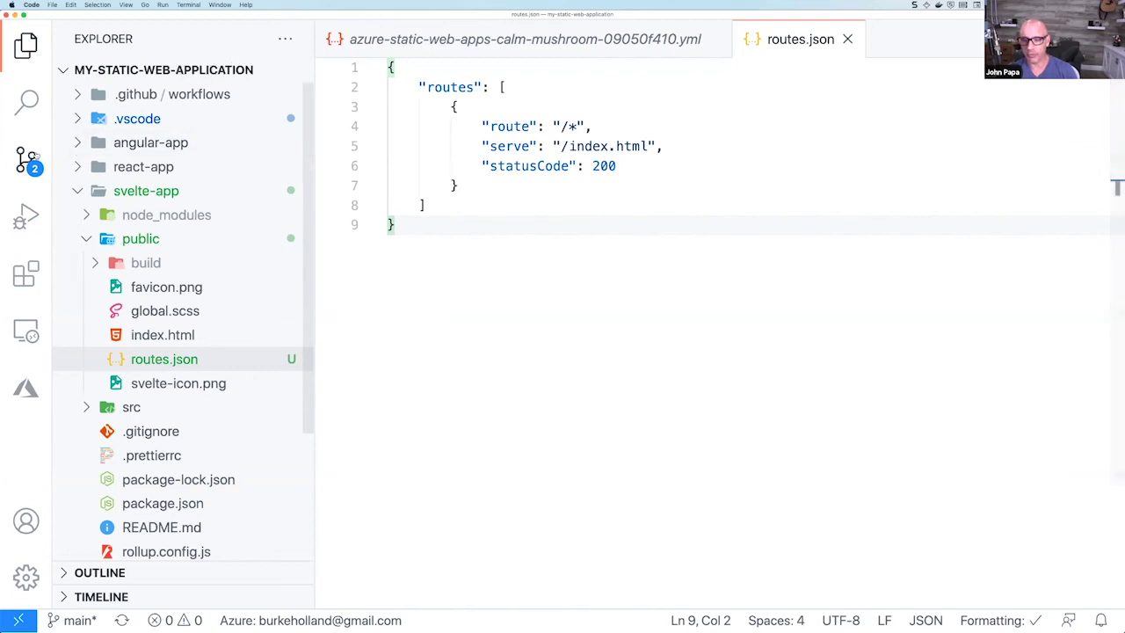
Commit all changes with the message "Add fallback routes" and sync the main branch with GitHub.
{"action": "left_click", "coordinate": [29, 158]}
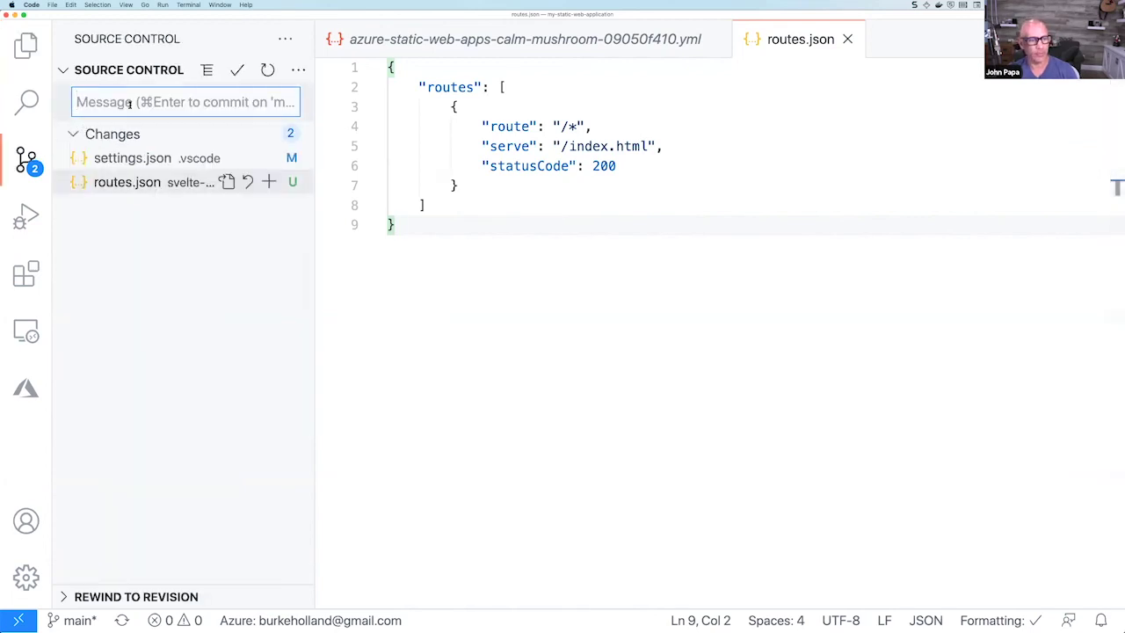
{"action": "type", "text": "Add f"}
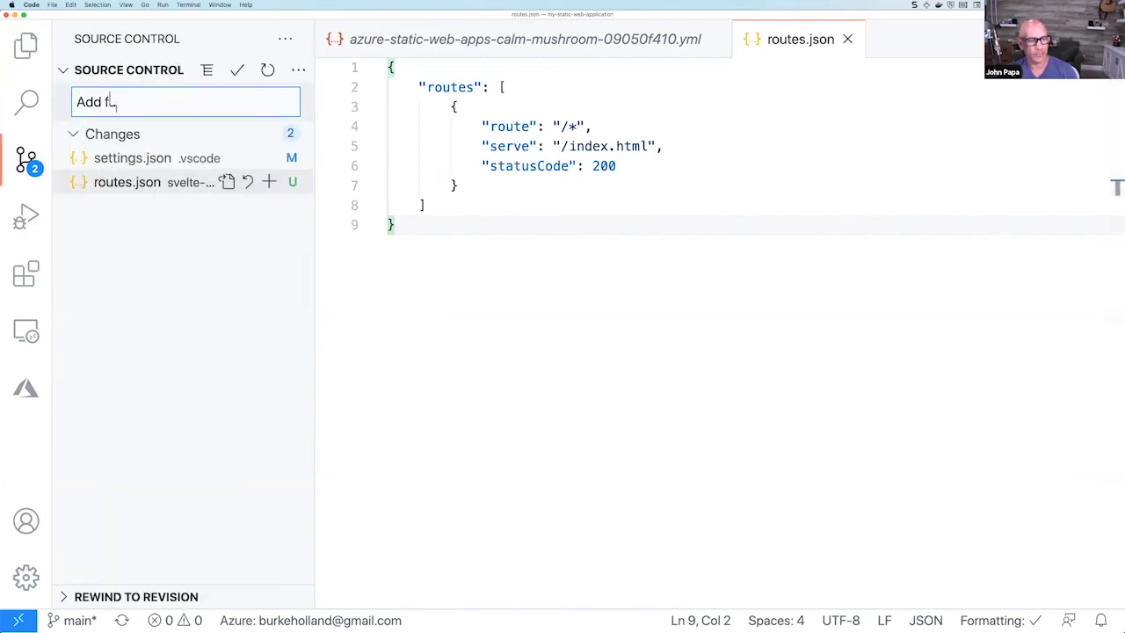
{"action": "type", "text": "allback rountes"}
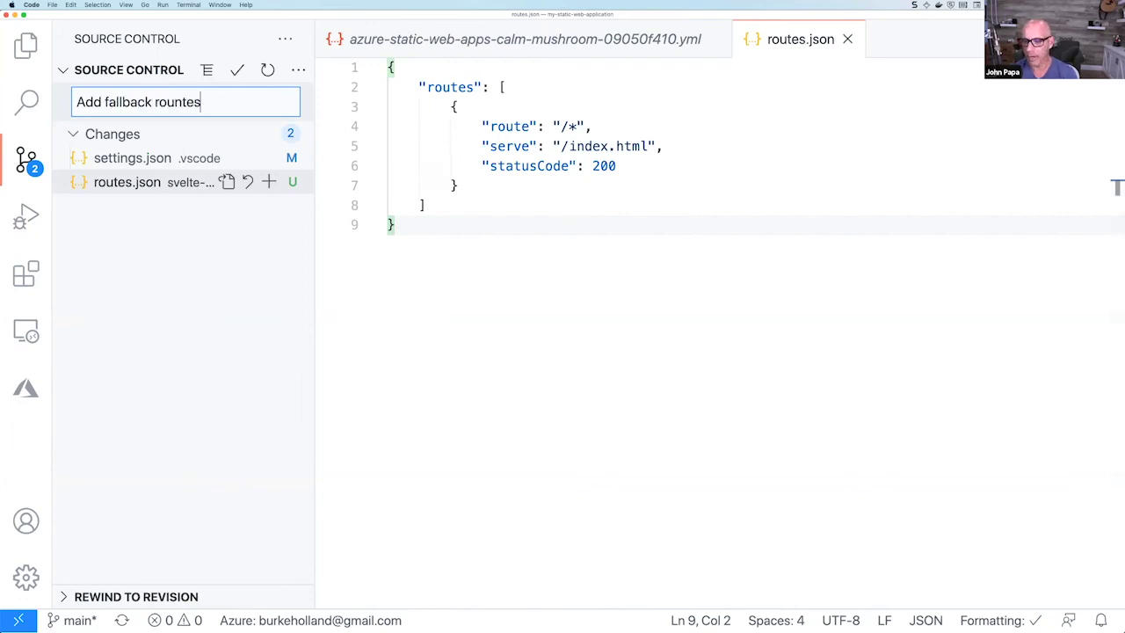
{"action": "key", "text": "BackSpace"}
{"action": "key", "text": "BackSpace"}
{"action": "key", "text": "BackSpace"}
{"action": "key", "text": "BackSpace"}
{"action": "type", "text": "tes"}
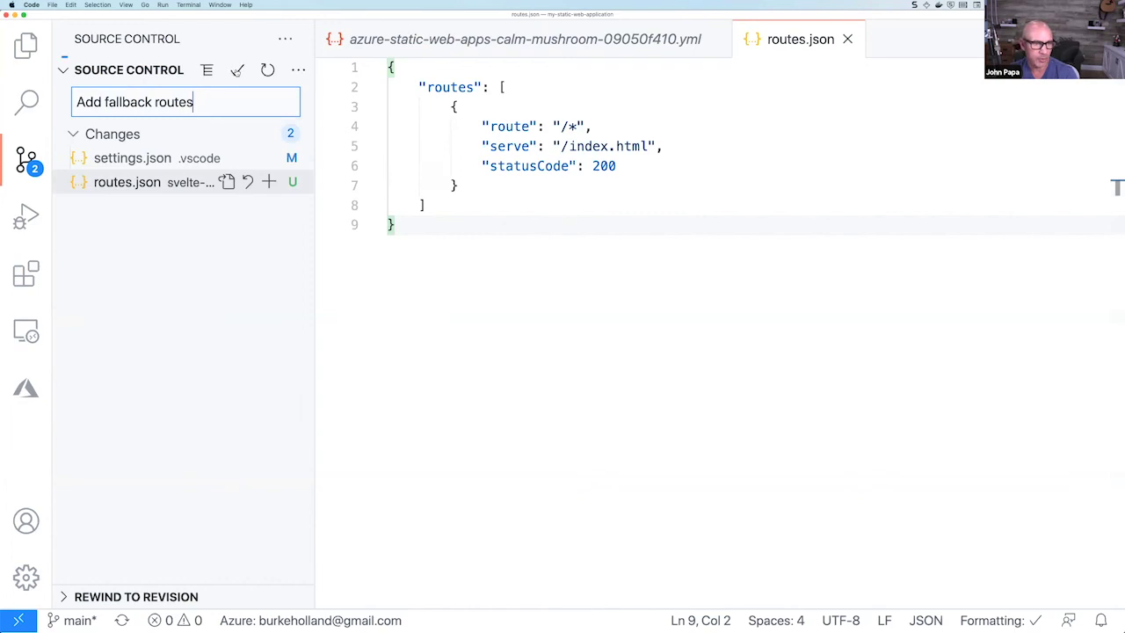
{"action": "left_click", "coordinate": [237, 70]}
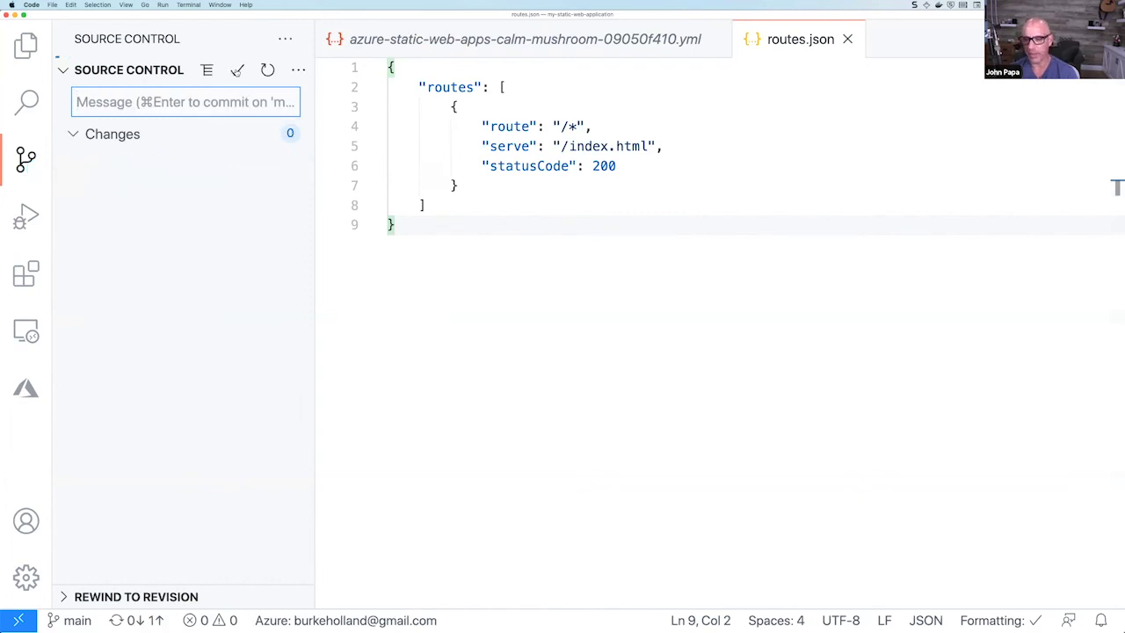
{"action": "left_click", "coordinate": [156, 621]}
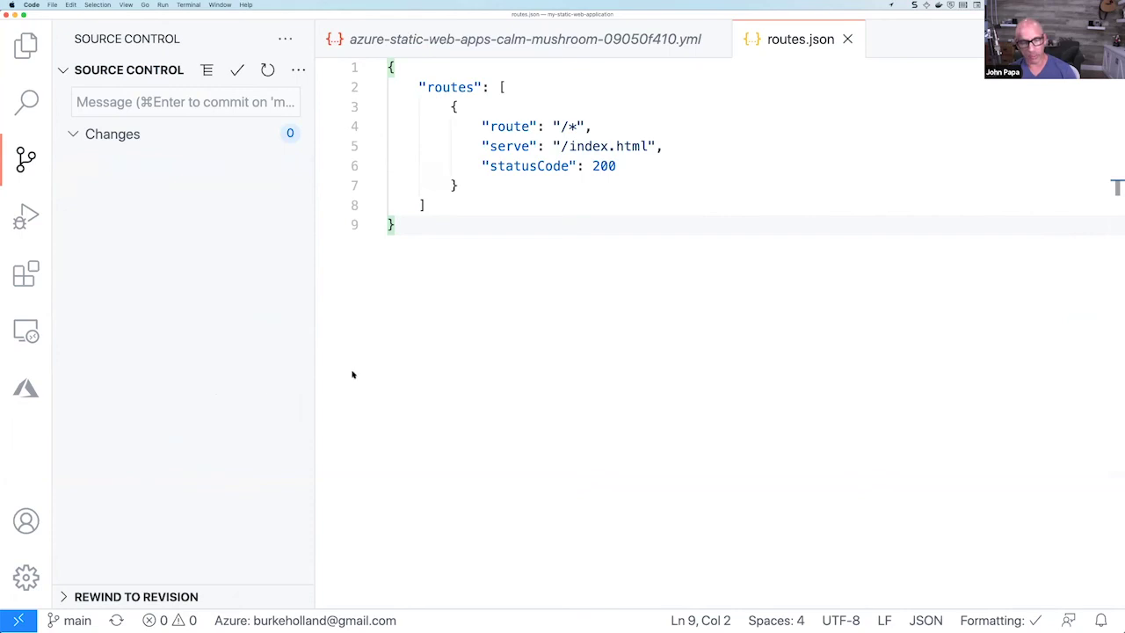
Switch to Microsoft Edge and open the Build and Deploy Job of the Add fallback routes run in the repository's GitHub Actions.
{"action": "key", "text": "super+Tab"}
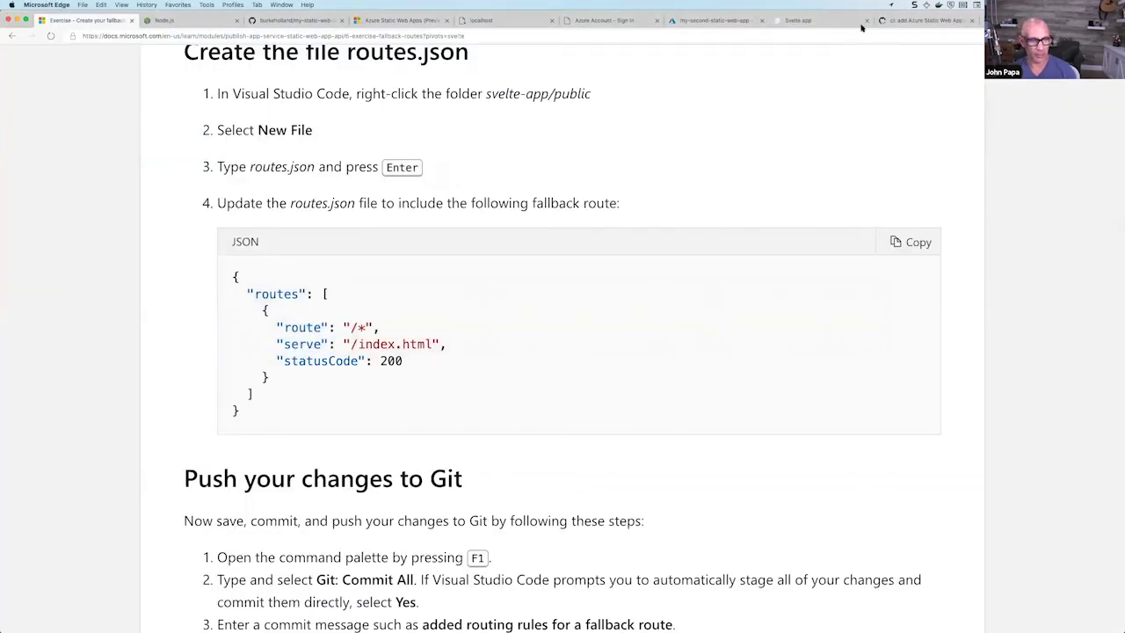
{"action": "left_click", "coordinate": [919, 21]}
{"action": "left_click", "coordinate": [358, 192]}
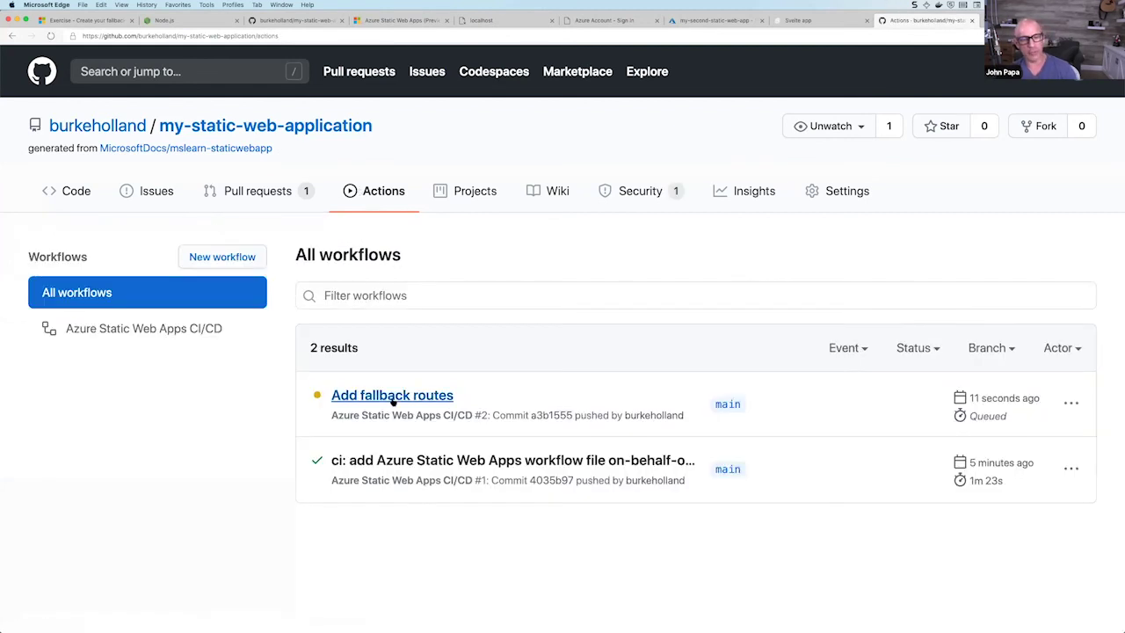
{"action": "left_click", "coordinate": [384, 396]}
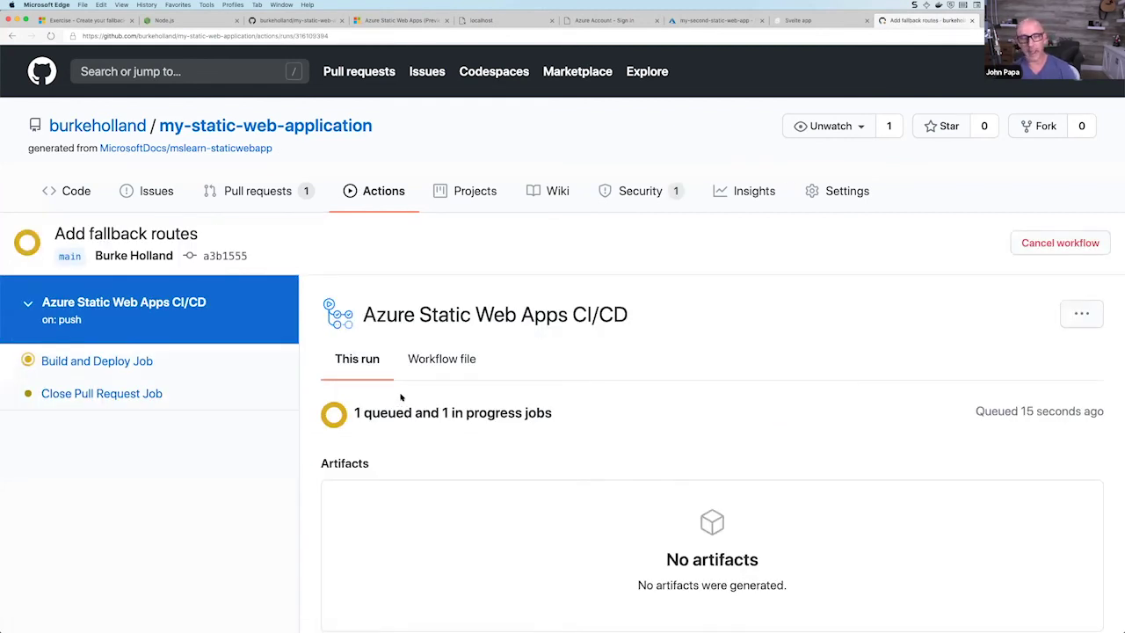
{"action": "scroll", "coordinate": [397, 397], "scroll_direction": "down", "scroll_amount": 3}
{"action": "left_click", "coordinate": [130, 234]}
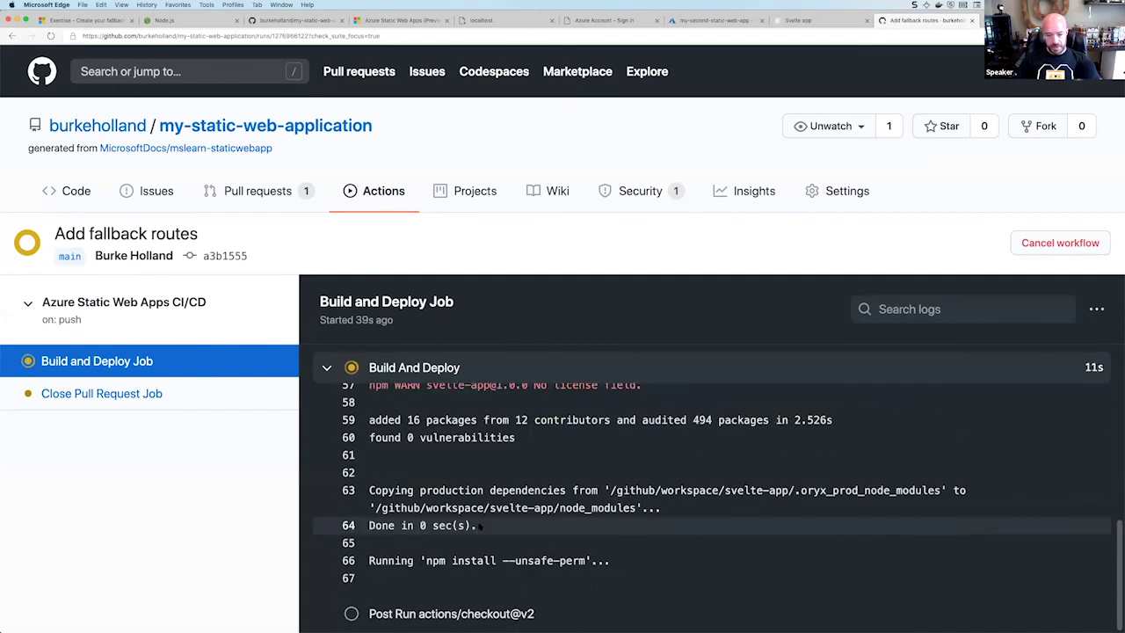
Follow the Build and Deploy Job log through npm install to completion and collapse its expanded sections.
{"action": "left_click_drag", "start_coordinate": [427, 561], "coordinate": [585, 561]}
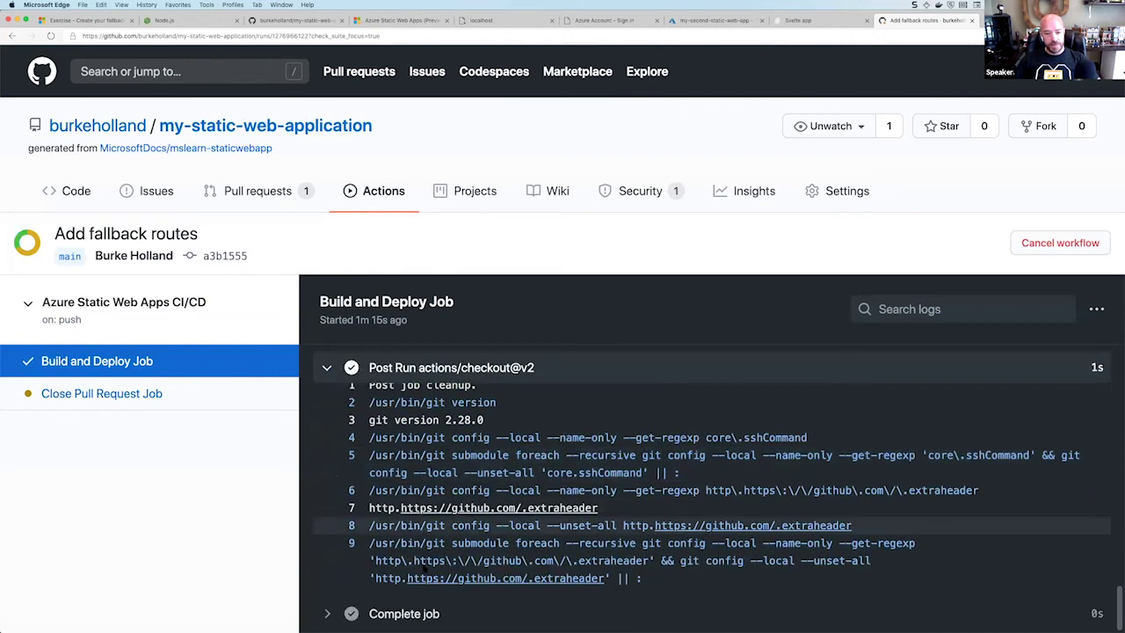
{"action": "left_click", "coordinate": [328, 368]}
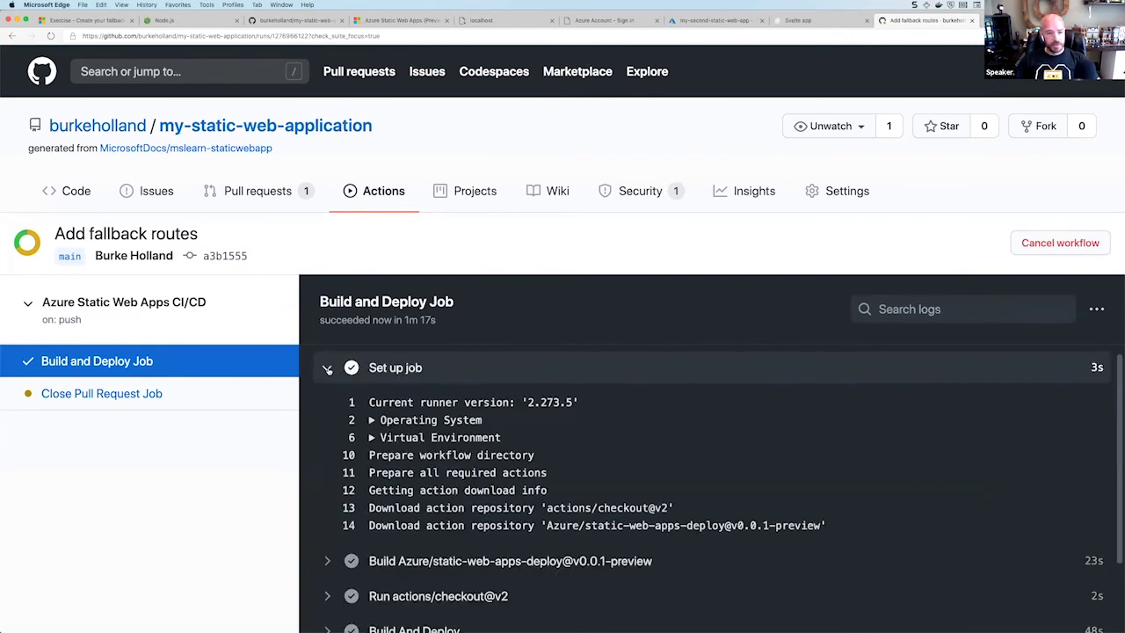
{"action": "left_click", "coordinate": [328, 367]}
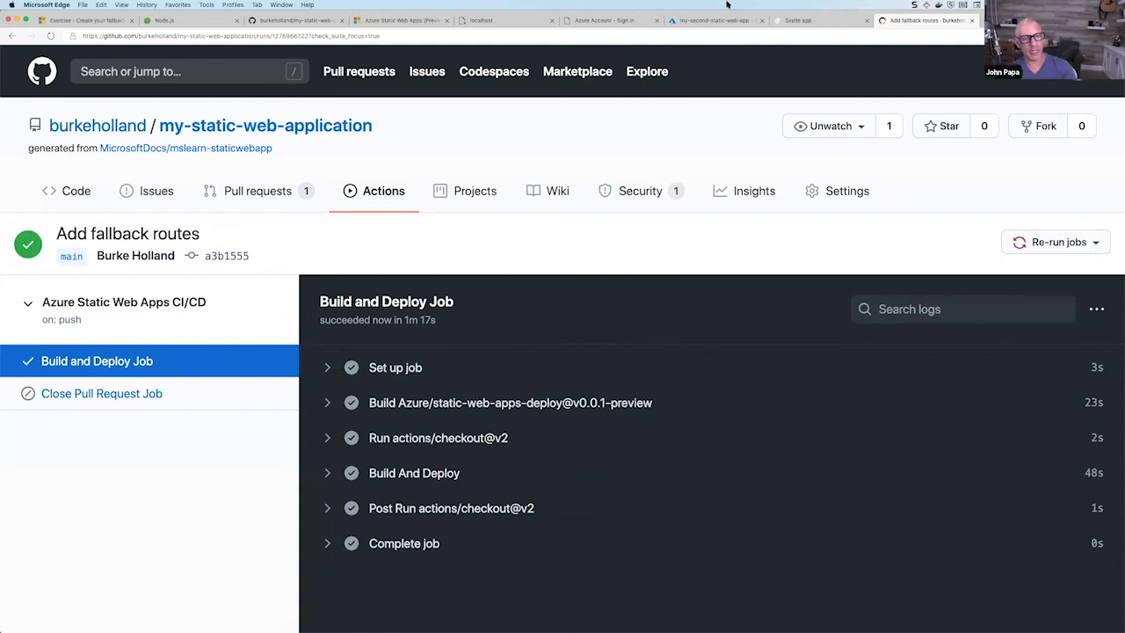
Test the deployed Svelte app by reloading its /products and /about addresses directly, and return to the Products page.
{"action": "left_click", "coordinate": [817, 24]}
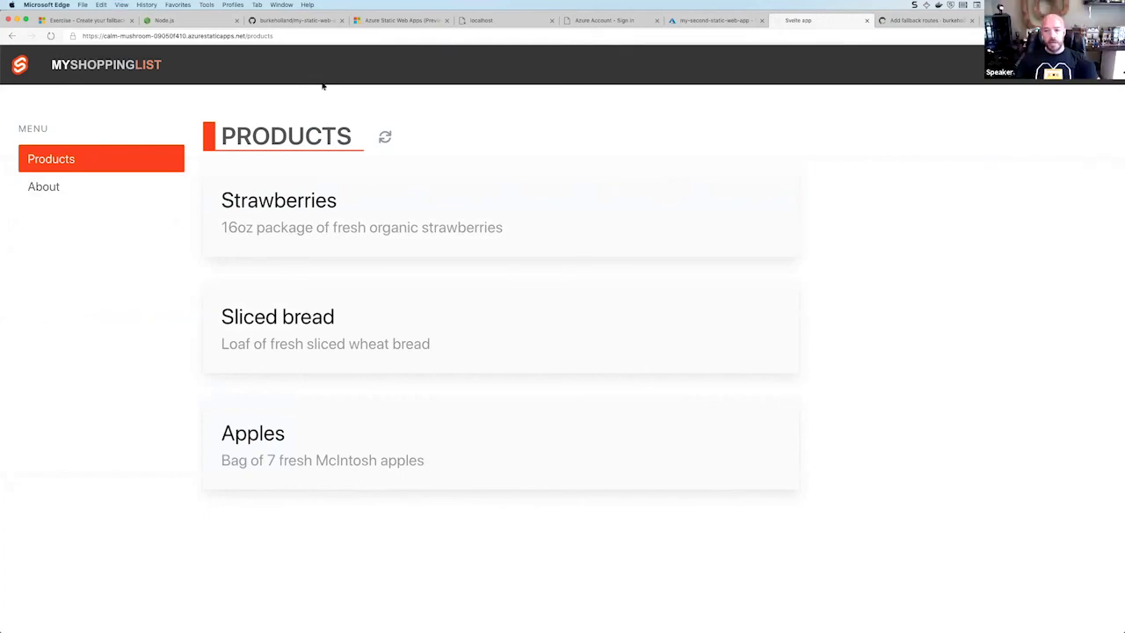
{"action": "left_click_drag", "start_coordinate": [246, 35], "coordinate": [311, 31]}
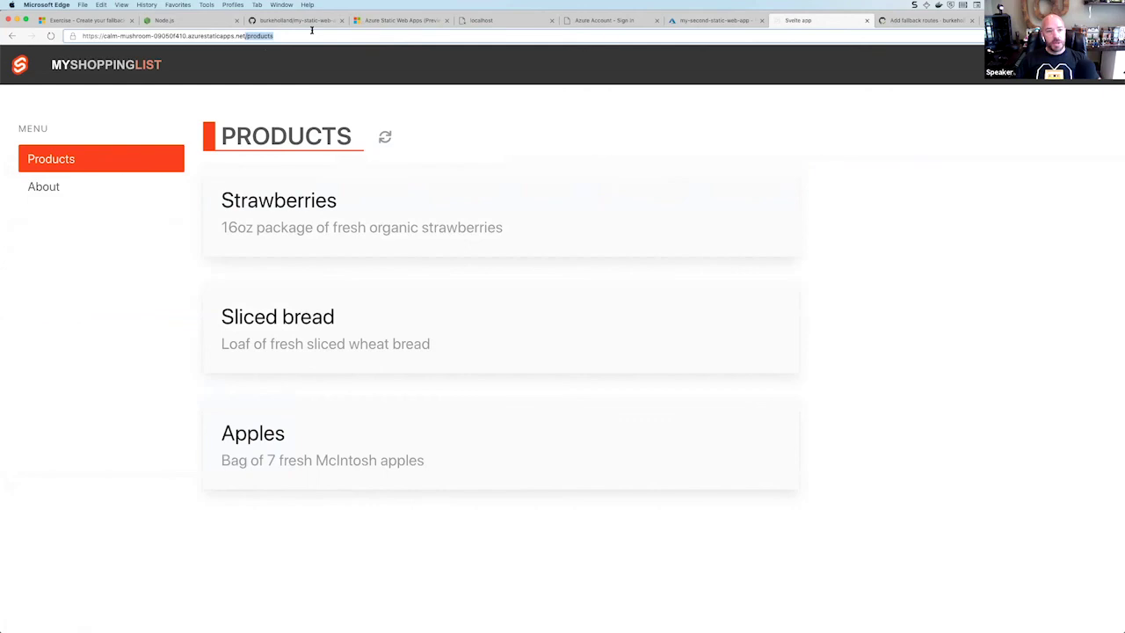
{"action": "key", "text": "Return"}
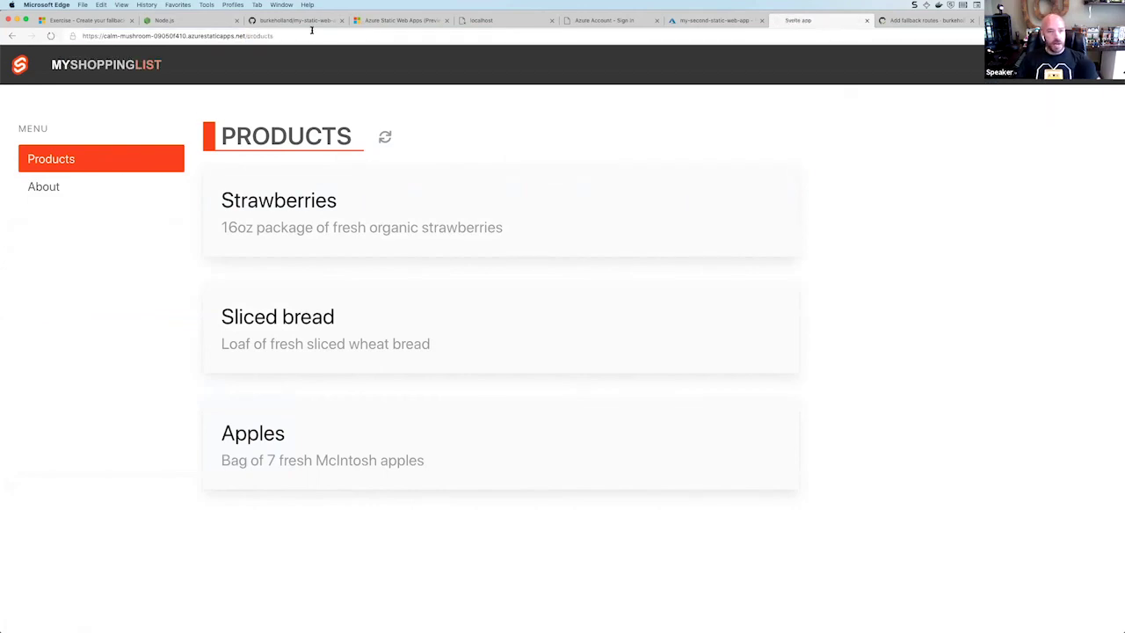
{"action": "left_click", "coordinate": [298, 35]}
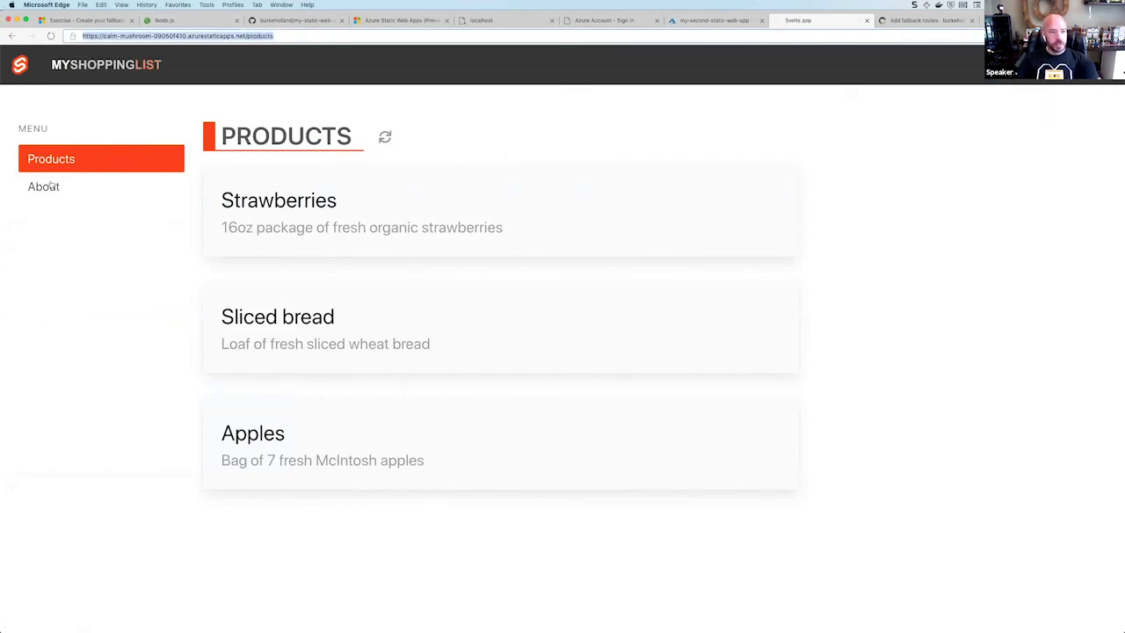
{"action": "left_click", "coordinate": [96, 194]}
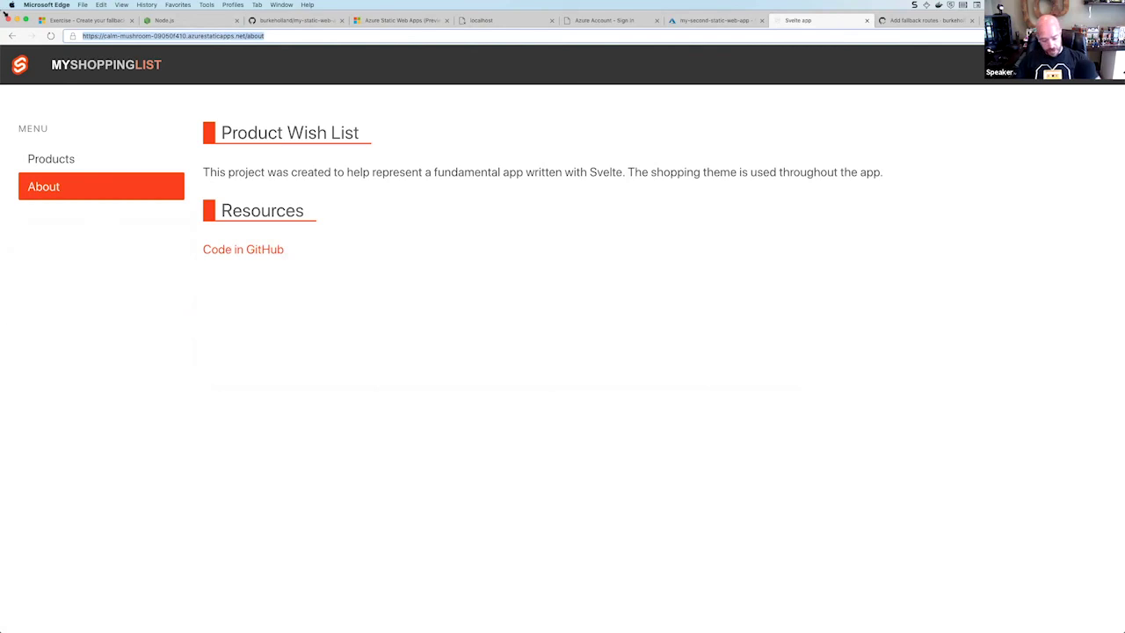
{"action": "key", "text": "Return"}
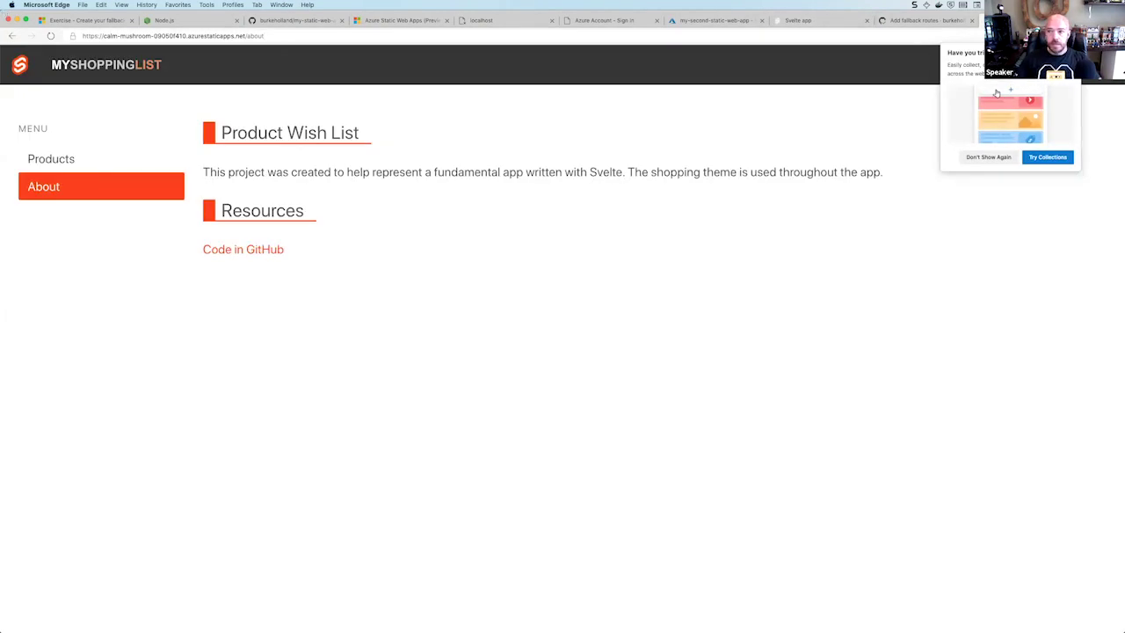
{"action": "left_click", "coordinate": [886, 241]}
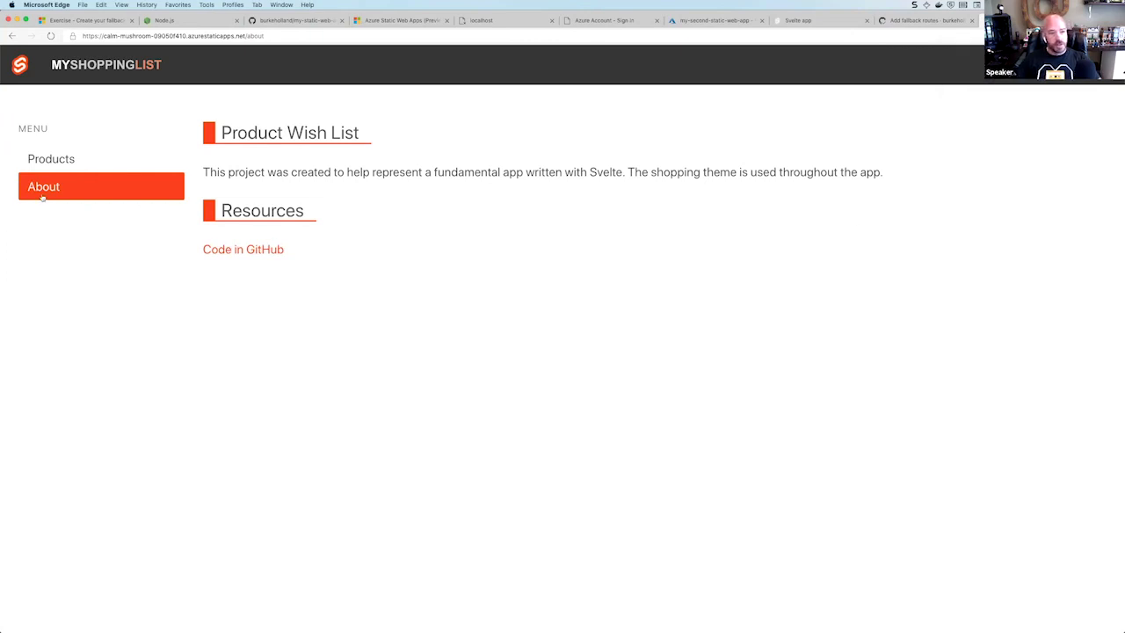
{"action": "left_click", "coordinate": [46, 159]}
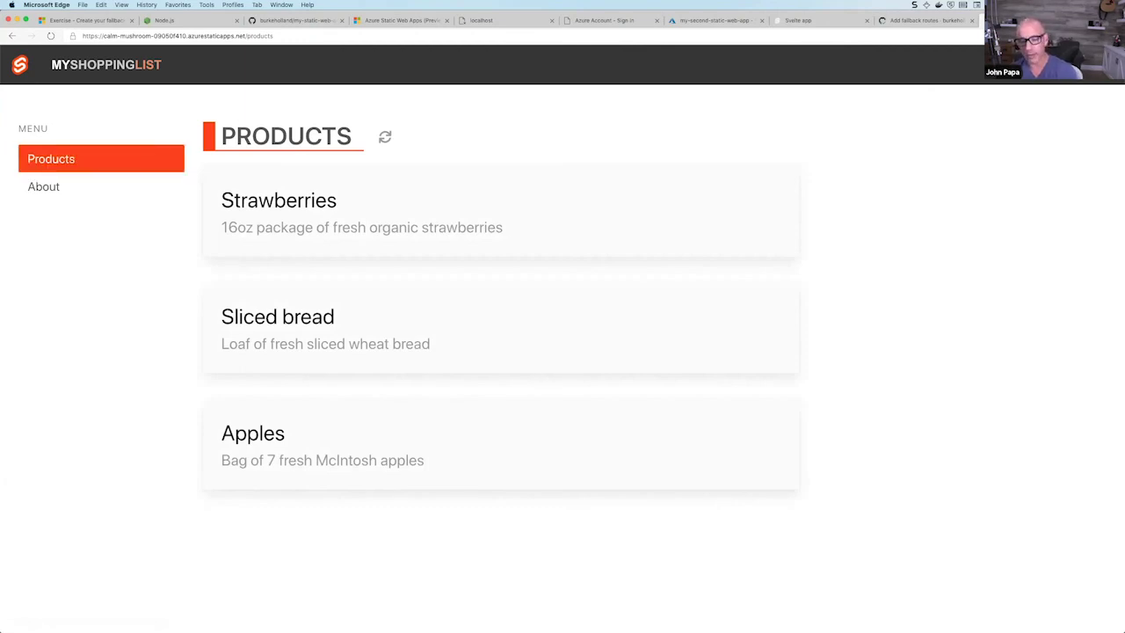
Return to the Learn exercise, continue to the Knowledge check unit and read its three questions.
{"action": "key", "text": "super+Tab"}
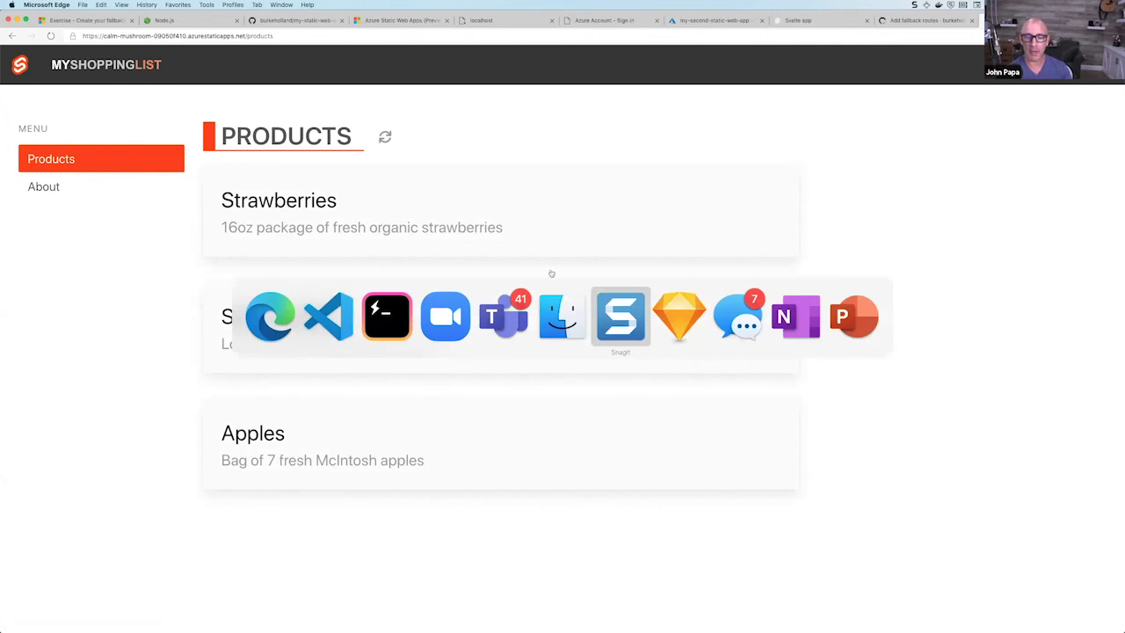
{"action": "key", "text": "Escape"}
{"action": "left_click", "coordinate": [74, 18]}
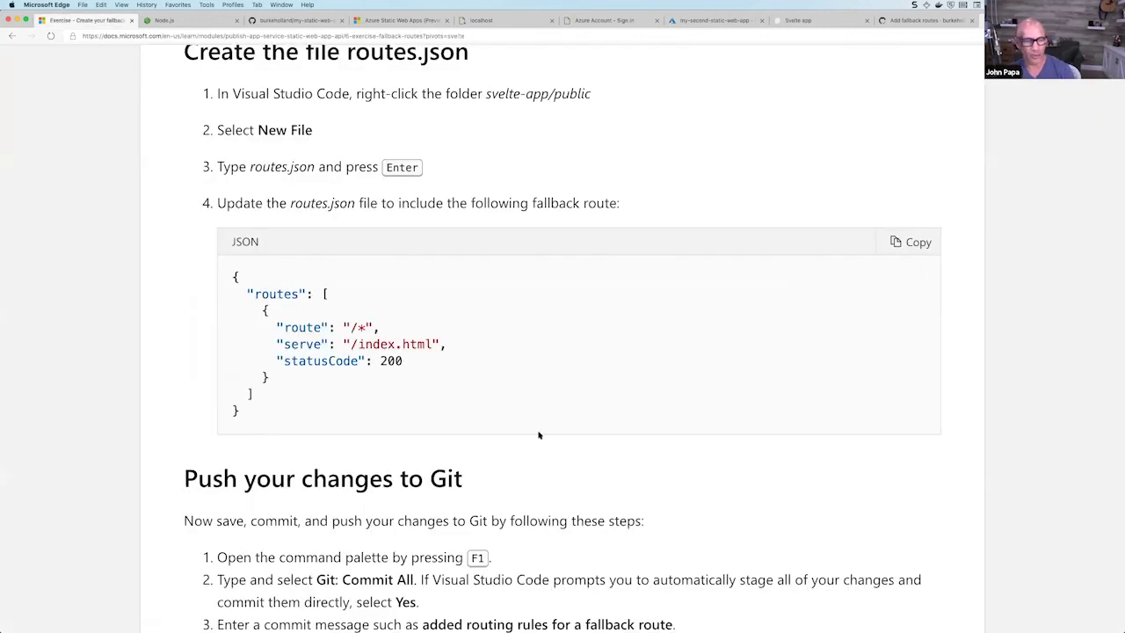
{"action": "scroll", "coordinate": [538, 434], "scroll_direction": "down", "scroll_amount": 15}
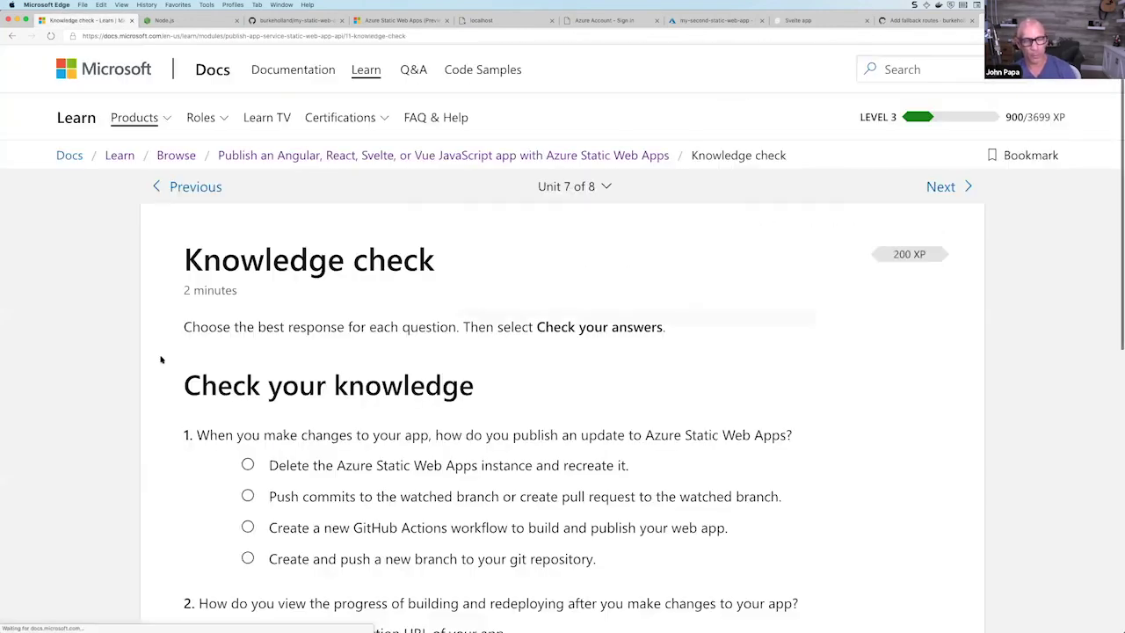
{"action": "scroll", "coordinate": [161, 360], "scroll_direction": "down", "scroll_amount": 5}
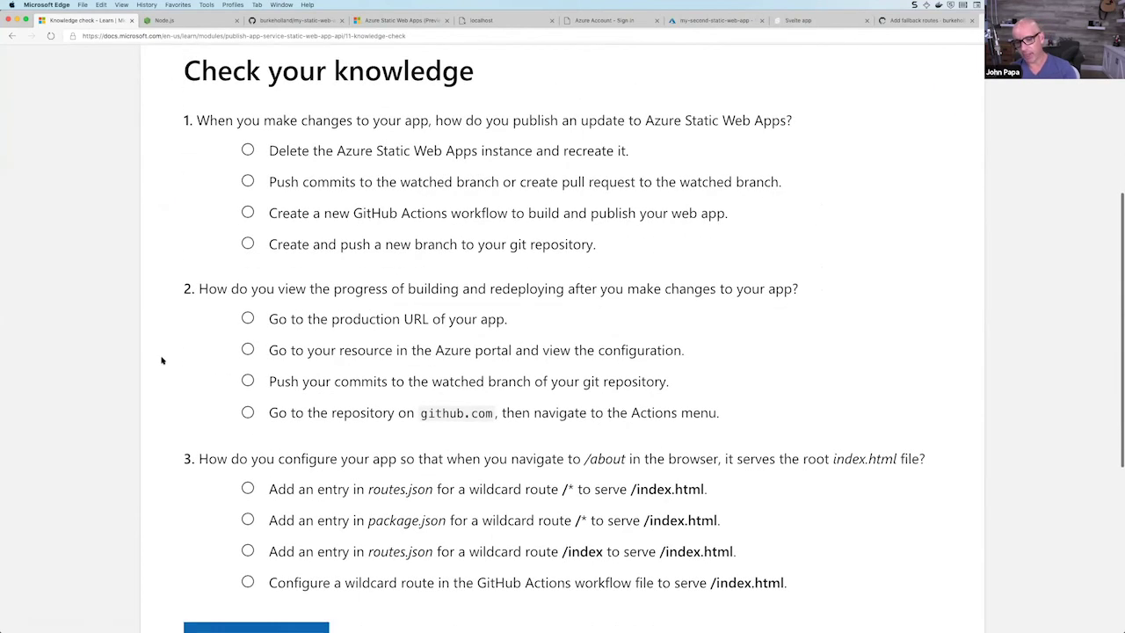
{"action": "scroll", "coordinate": [161, 360], "scroll_direction": "down", "scroll_amount": 1}
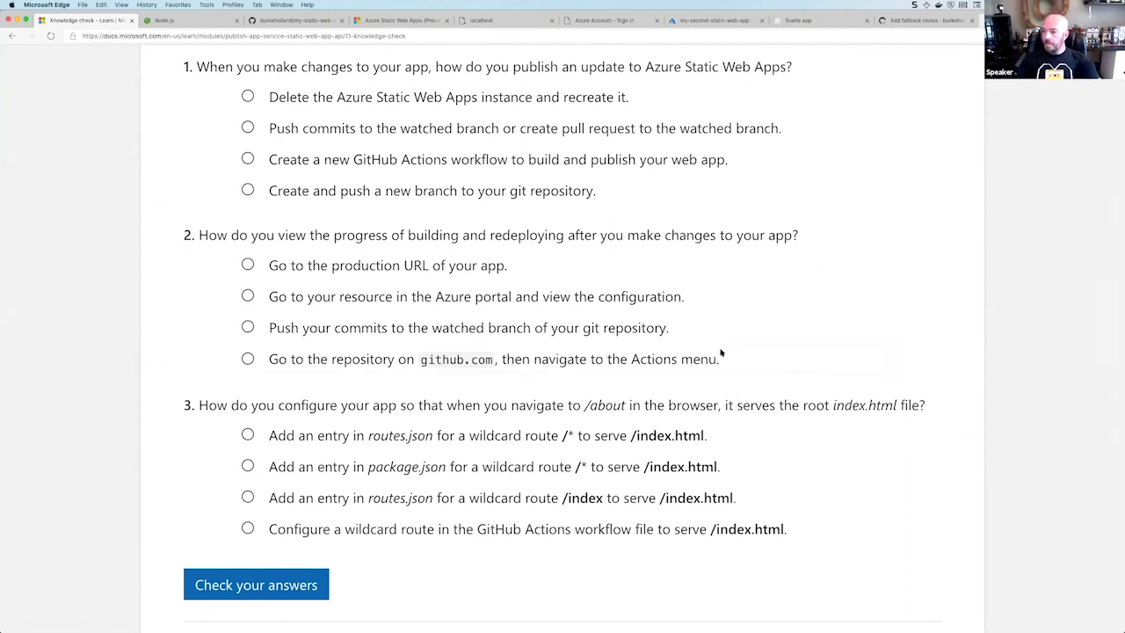
Switch to PowerPoint, start the swa-workshop slide show from the current slide and advance to show all links on the Static Web Apps resources slide.
{"action": "key", "text": "super+Tab"}
{"action": "key", "text": "super+Tab"}
{"action": "key", "text": "super+Tab"}
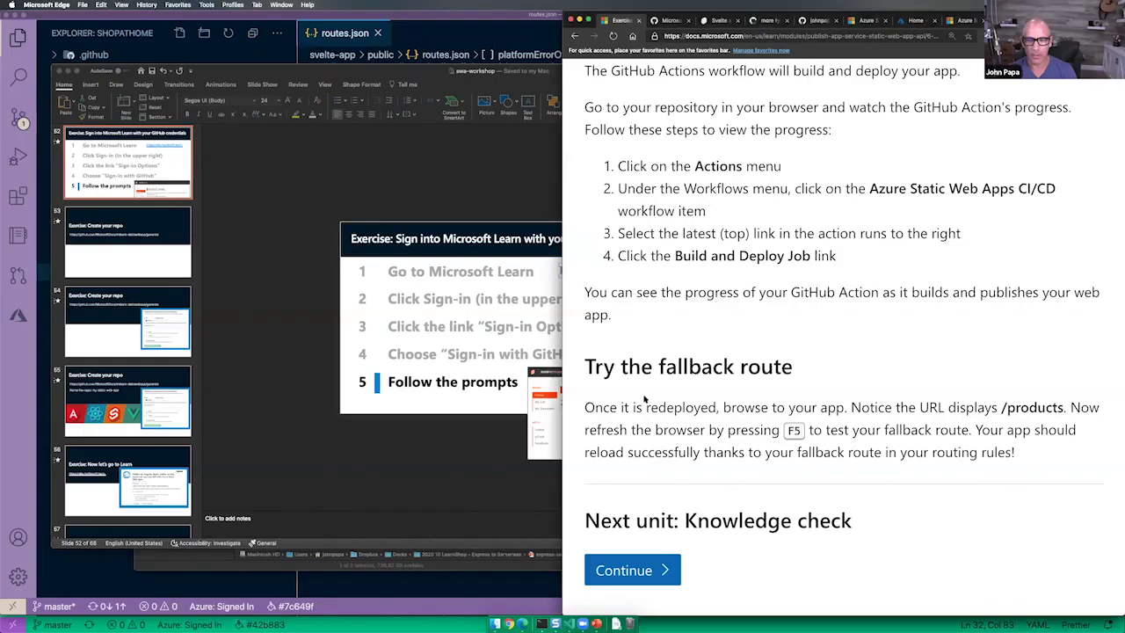
{"action": "key", "text": "super+Tab"}
{"action": "key", "text": "super+Tab"}
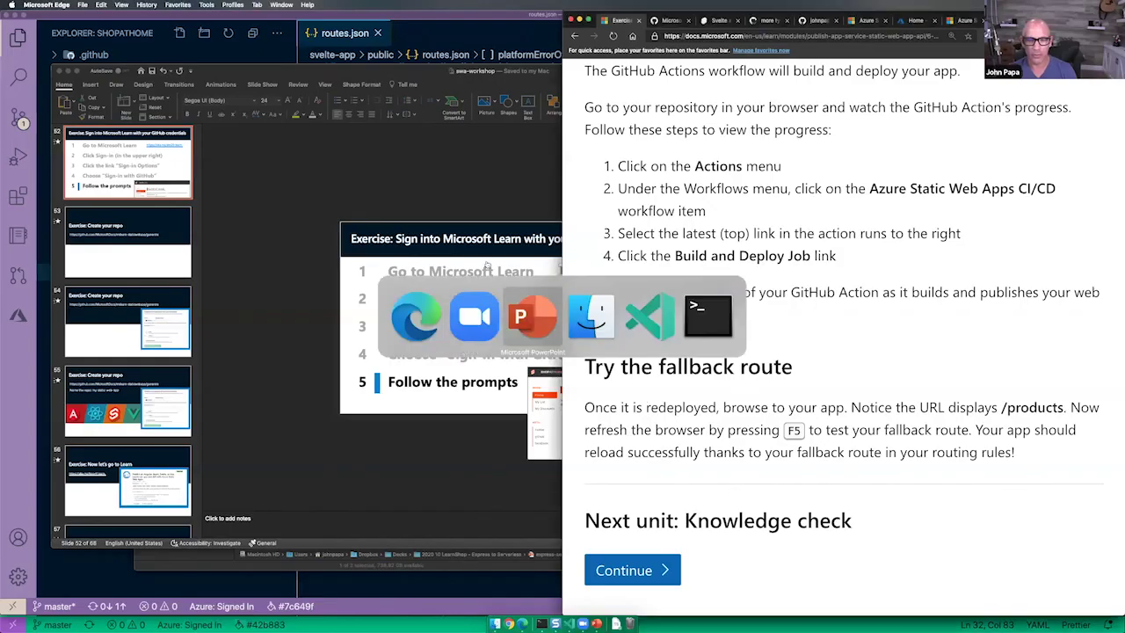
{"action": "key", "text": "super+shift+Return"}
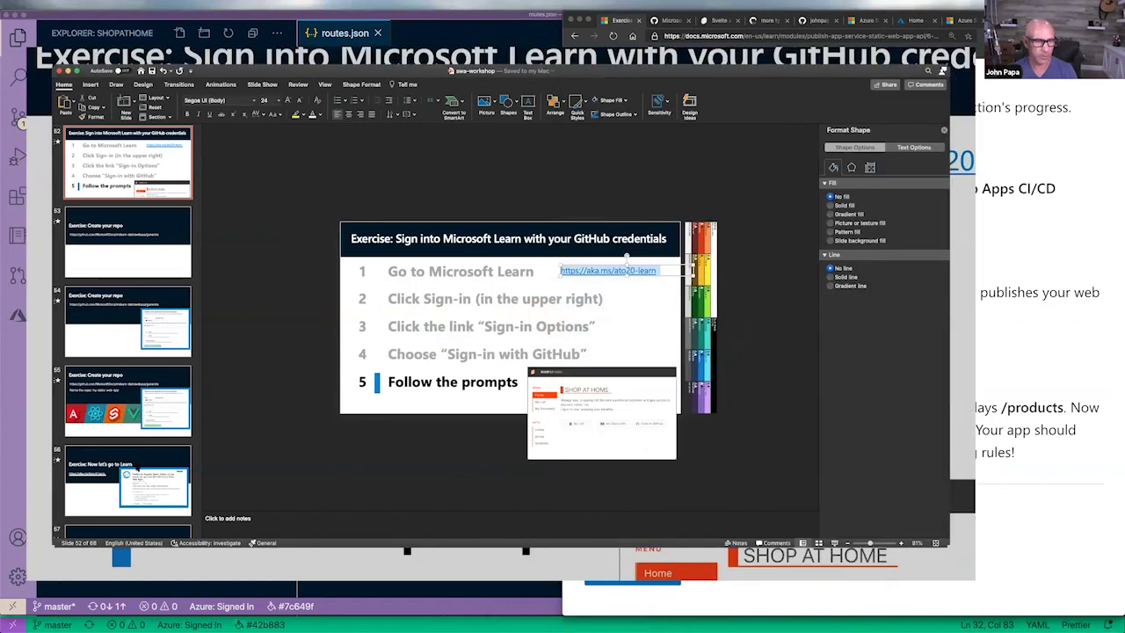
{"action": "key", "text": "Right"}
{"action": "key", "text": "Right"}
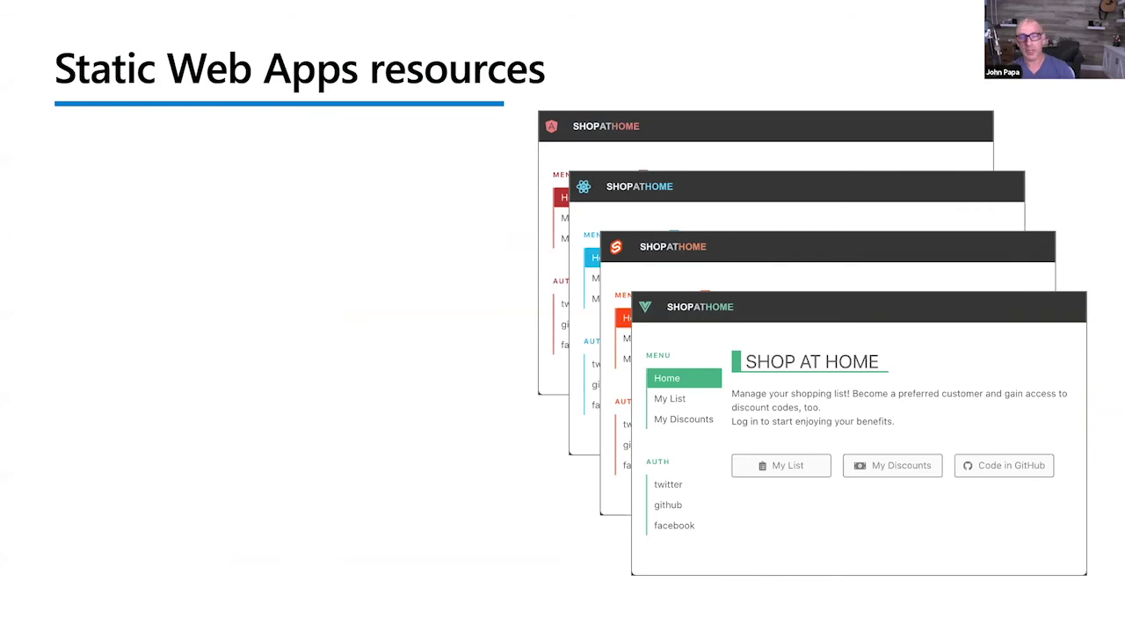
{"action": "key", "text": "Right"}
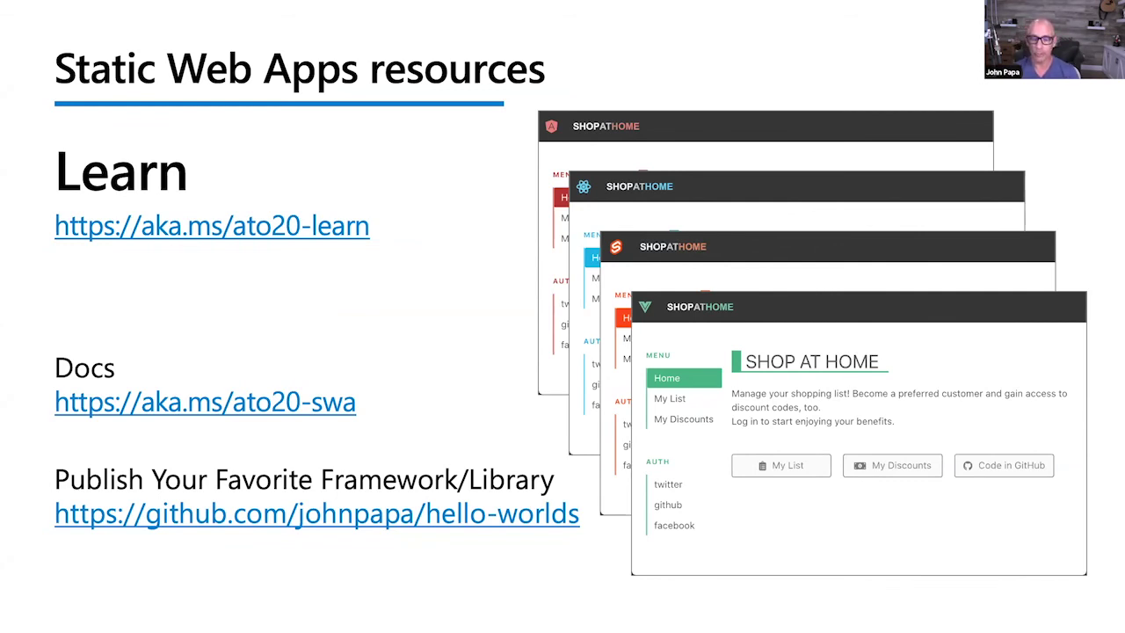
Open the hello-worlds GitHub repository from the resources slide, postponing the account recovery settings confirmation.
{"action": "left_click", "coordinate": [511, 519]}
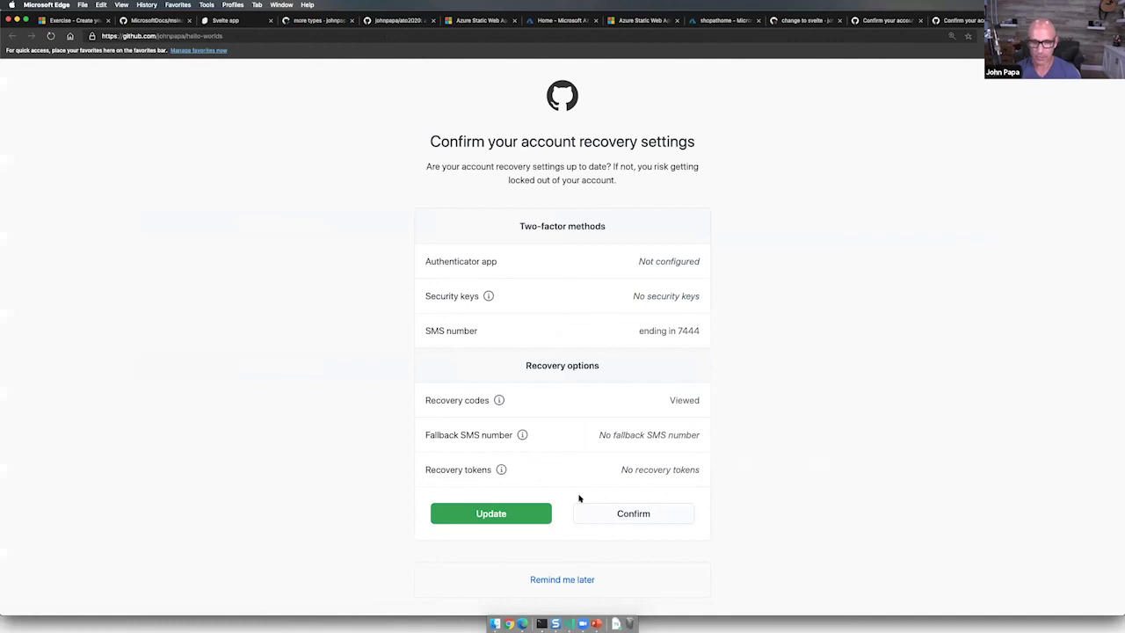
{"action": "left_click", "coordinate": [552, 580]}
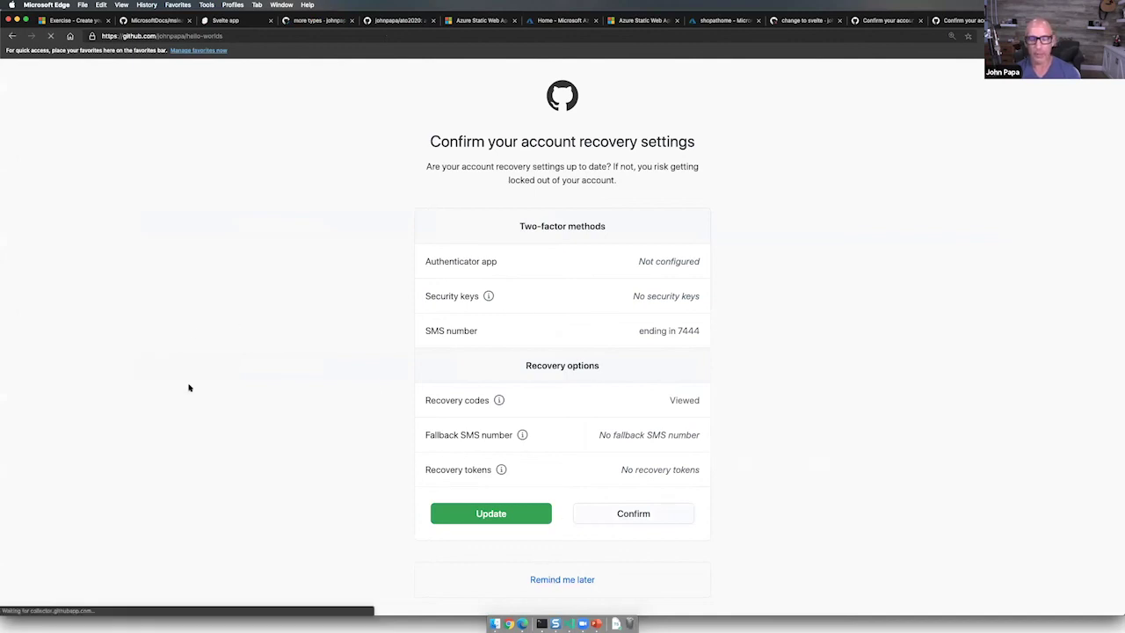
{"action": "scroll", "coordinate": [494, 275], "scroll_direction": "down", "scroll_amount": 2}
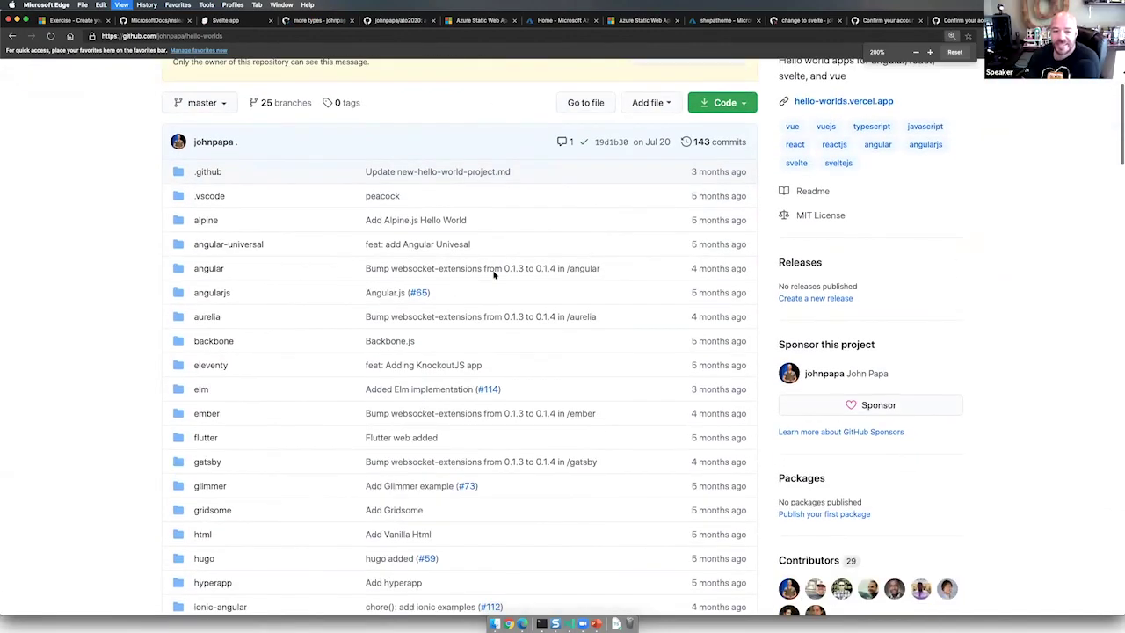
Examine the hello-worlds repository's framework folders, README assumptions and table of build steps and serve folders, and return to the PowerPoint slide show.
{"action": "key", "text": "super+plus"}
{"action": "key", "text": "super+plus"}
{"action": "key", "text": "super+plus"}
{"action": "key", "text": "super+plus"}
{"action": "scroll", "coordinate": [495, 264], "scroll_direction": "down", "scroll_amount": 3}
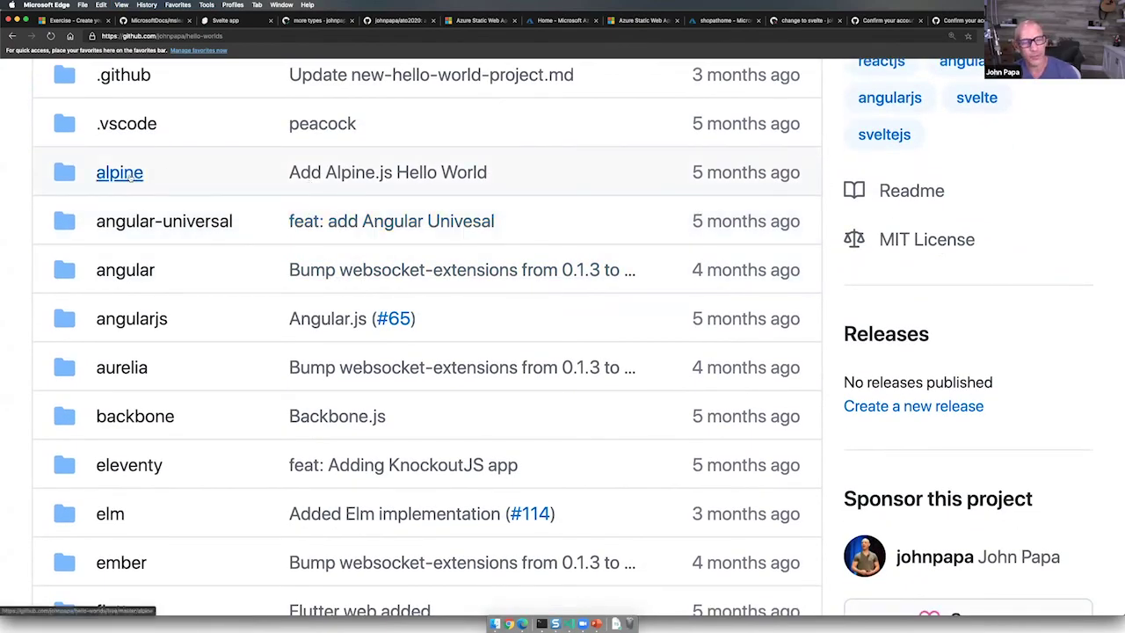
{"action": "scroll", "coordinate": [133, 361], "scroll_direction": "down", "scroll_amount": 5}
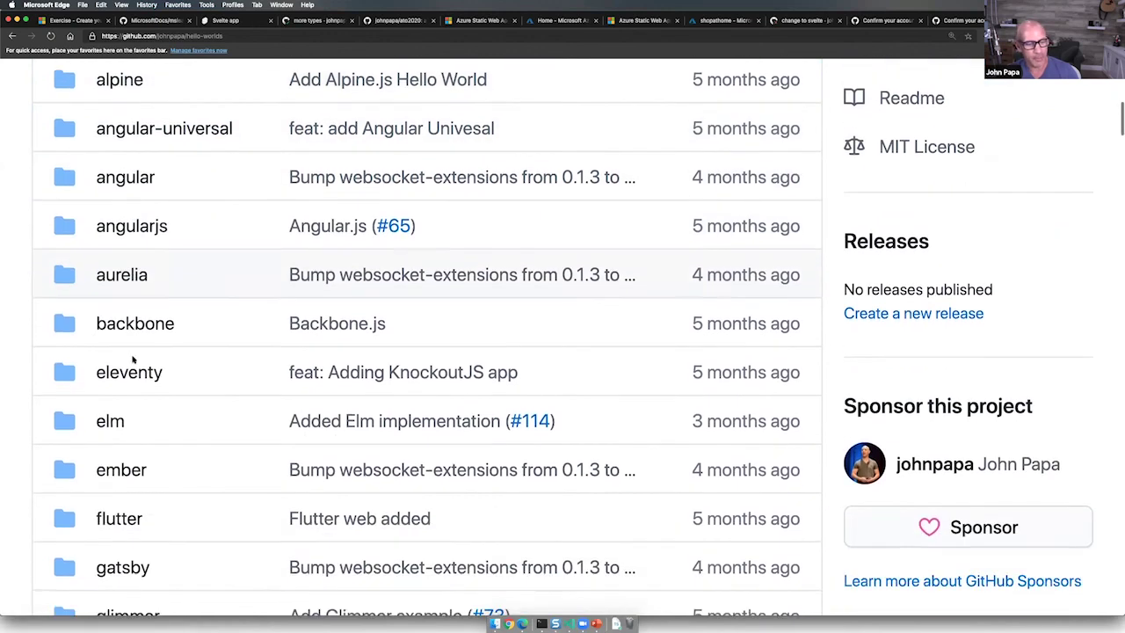
{"action": "scroll", "coordinate": [134, 384], "scroll_direction": "down", "scroll_amount": 8}
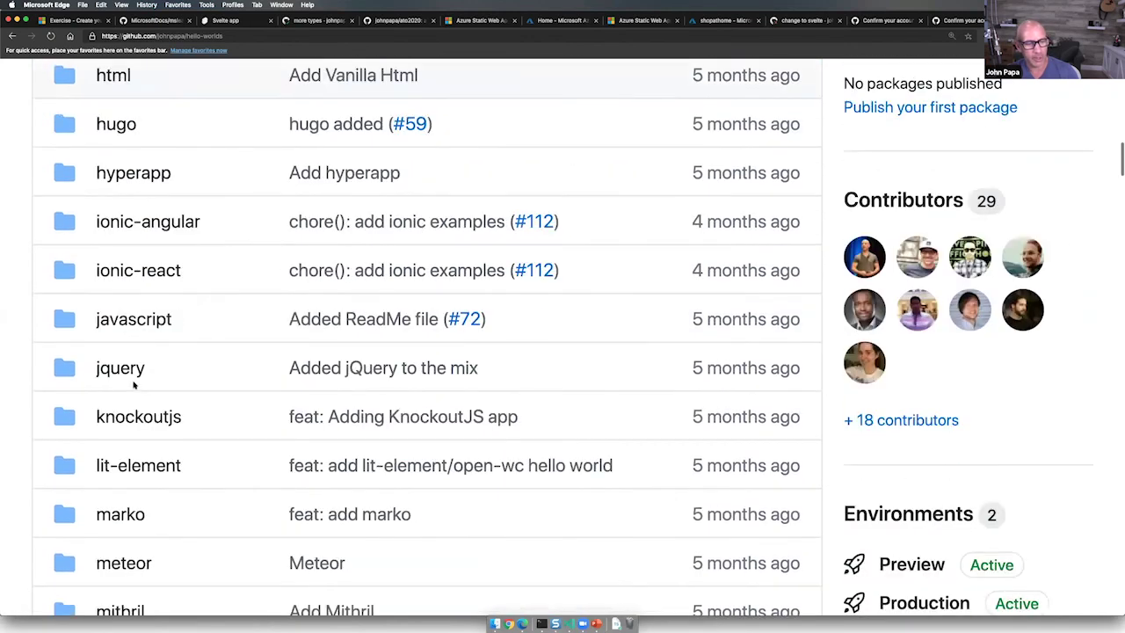
{"action": "scroll", "coordinate": [133, 384], "scroll_direction": "down", "scroll_amount": 6}
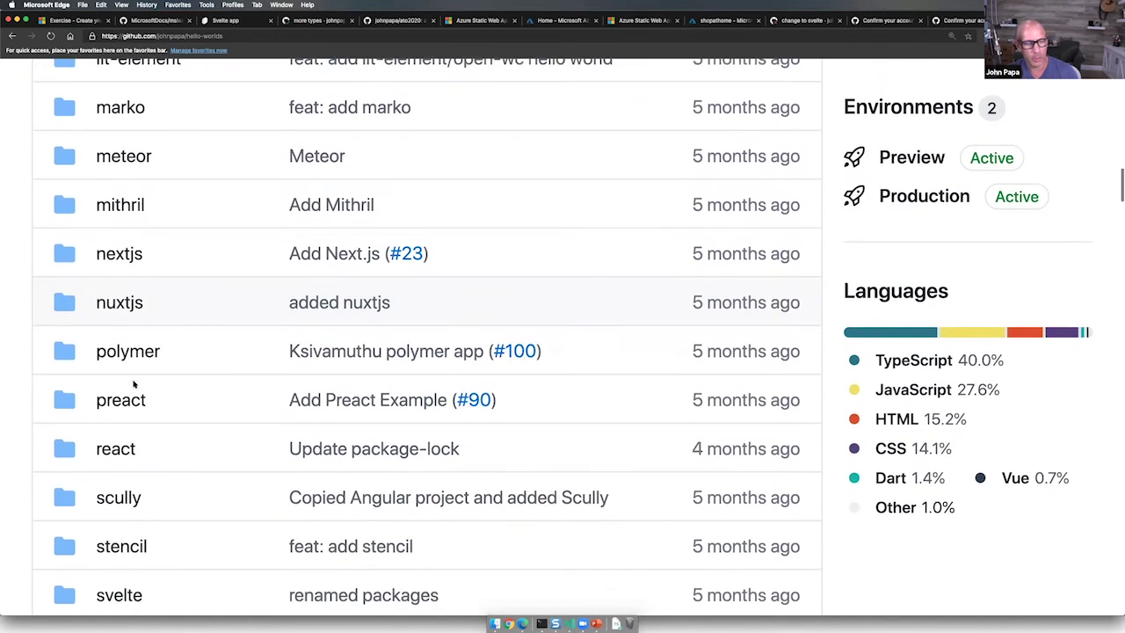
{"action": "scroll", "coordinate": [134, 384], "scroll_direction": "down", "scroll_amount": 14}
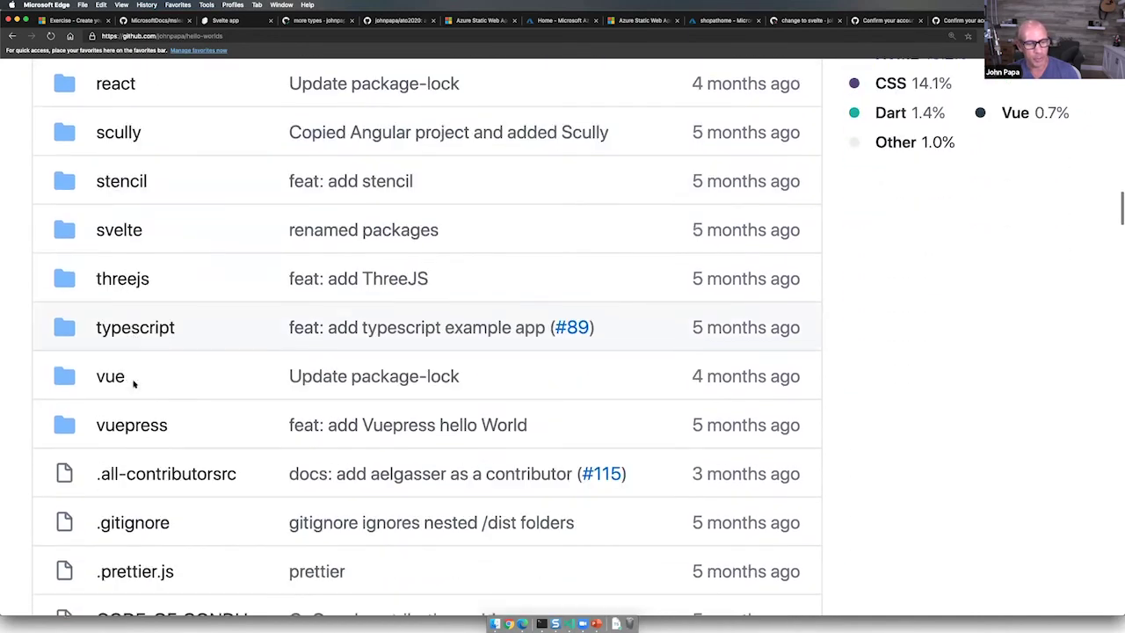
{"action": "scroll", "coordinate": [133, 384], "scroll_direction": "down", "scroll_amount": 1}
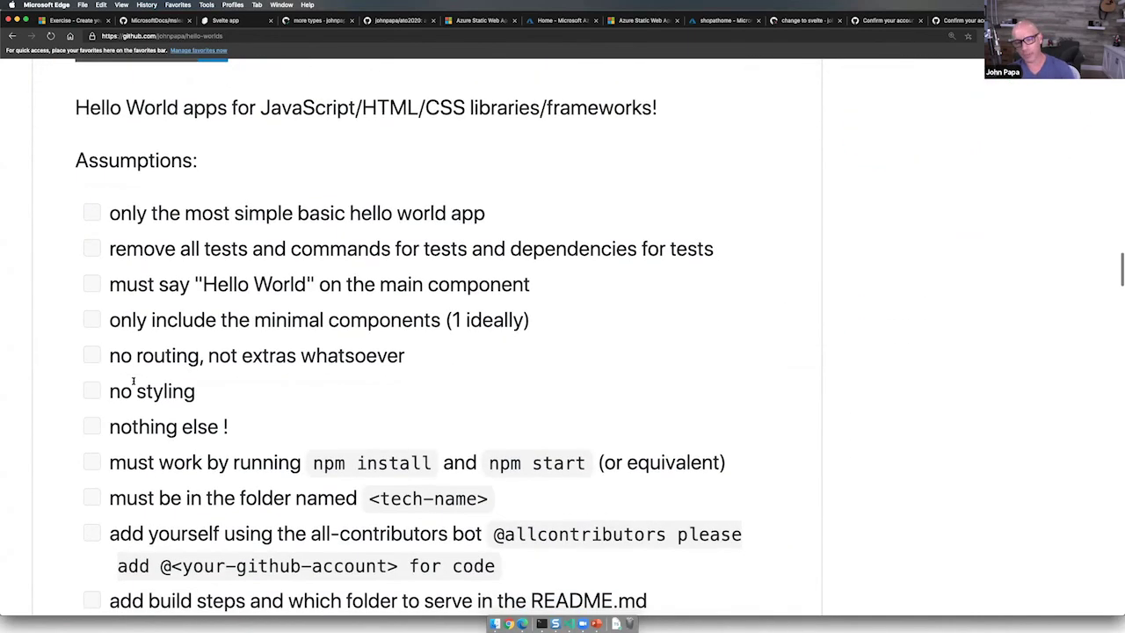
{"action": "scroll", "coordinate": [134, 382], "scroll_direction": "down", "scroll_amount": 11}
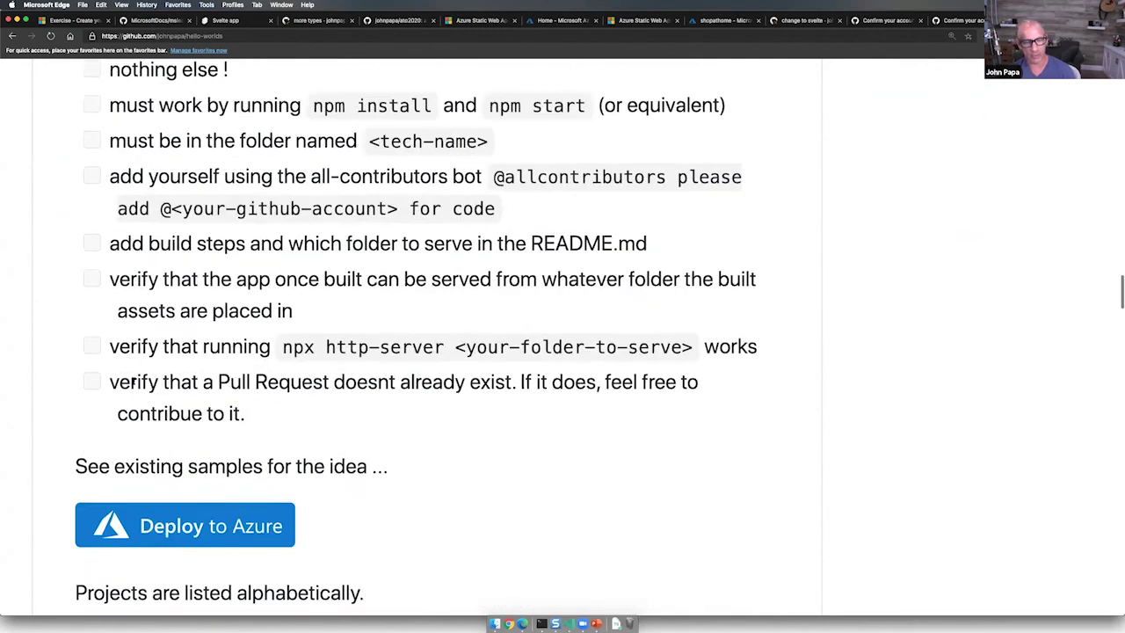
{"action": "scroll", "coordinate": [134, 382], "scroll_direction": "down", "scroll_amount": 3}
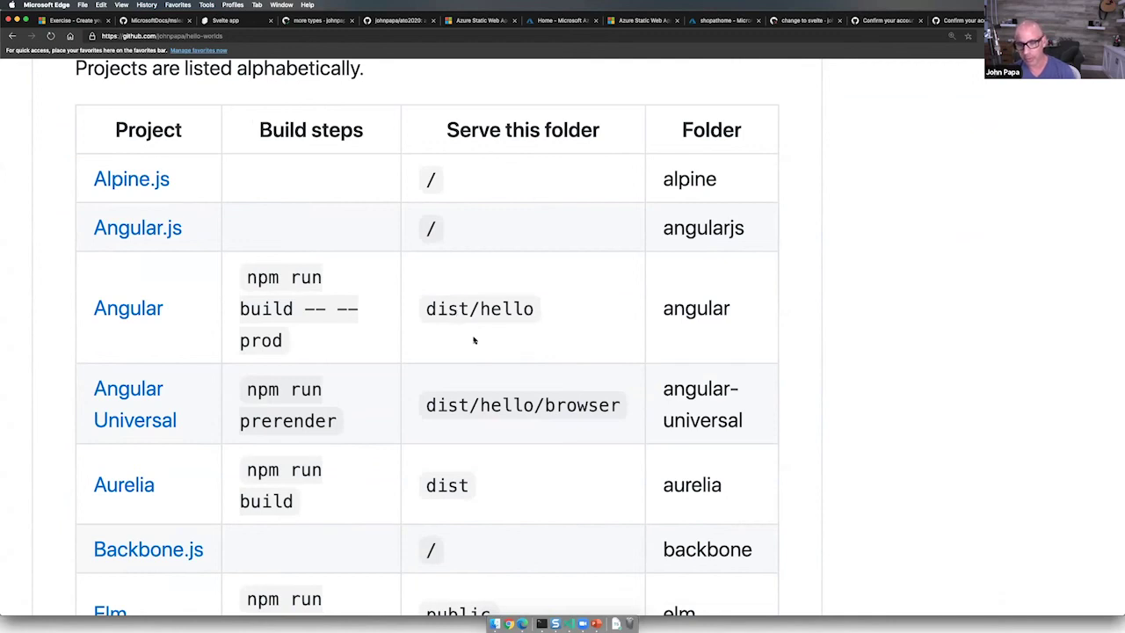
{"action": "scroll", "coordinate": [474, 340], "scroll_direction": "down", "scroll_amount": 2}
{"action": "scroll", "coordinate": [485, 329], "scroll_direction": "up", "scroll_amount": 14}
{"action": "scroll", "coordinate": [484, 328], "scroll_direction": "up", "scroll_amount": 15}
{"action": "scroll", "coordinate": [485, 329], "scroll_direction": "up", "scroll_amount": 5}
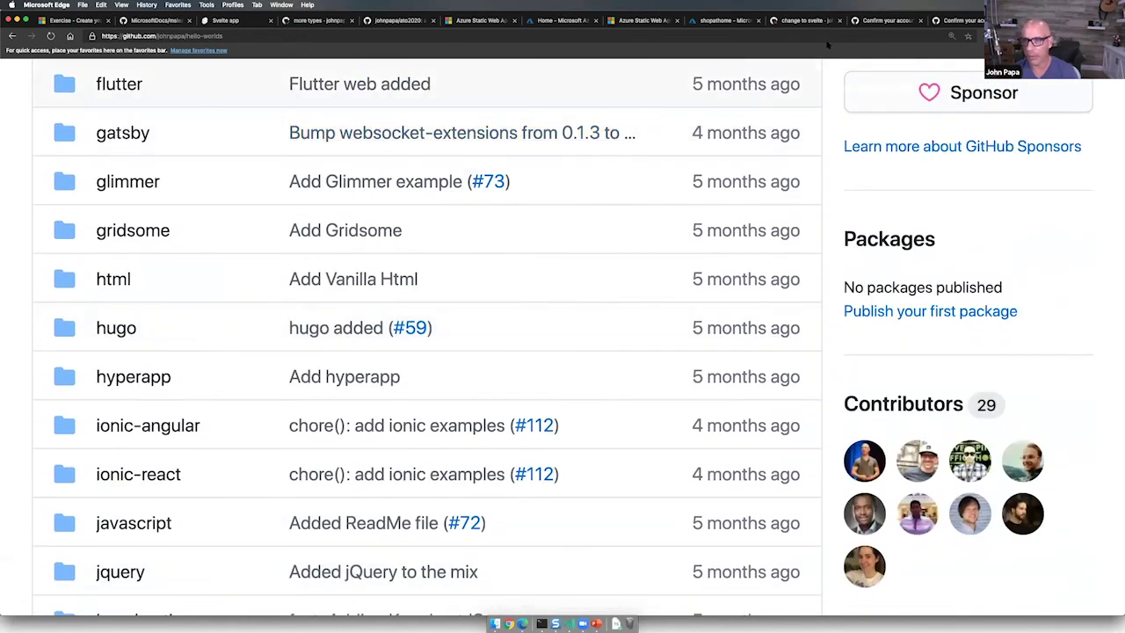
{"action": "key", "text": "super+Tab"}
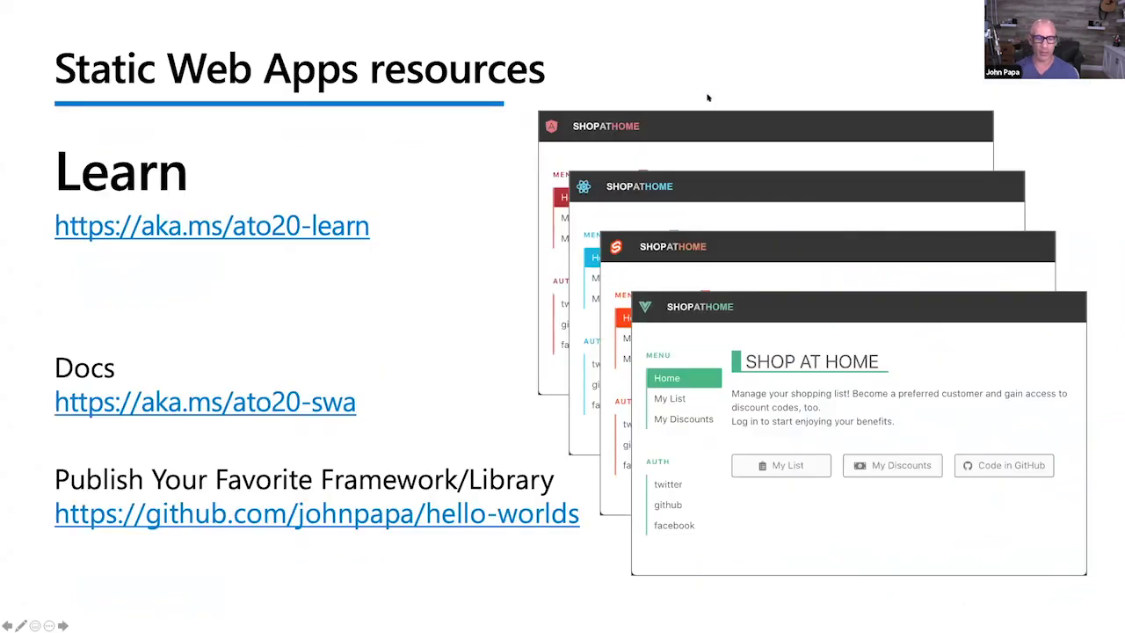